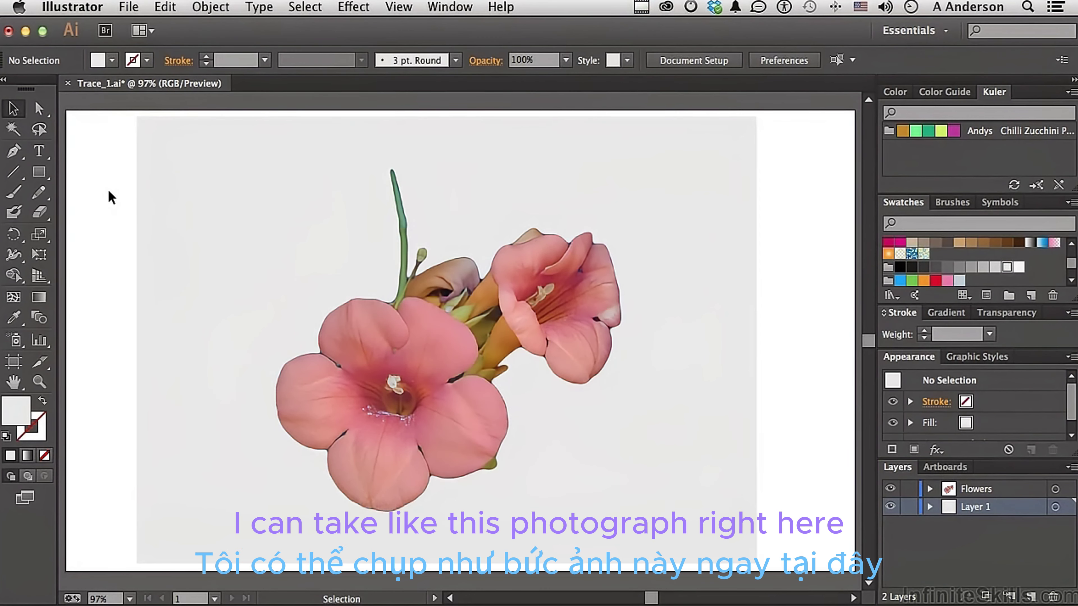
Move the flower photograph slightly up and to the right on the artboard, and deselect it.
click(441, 356)
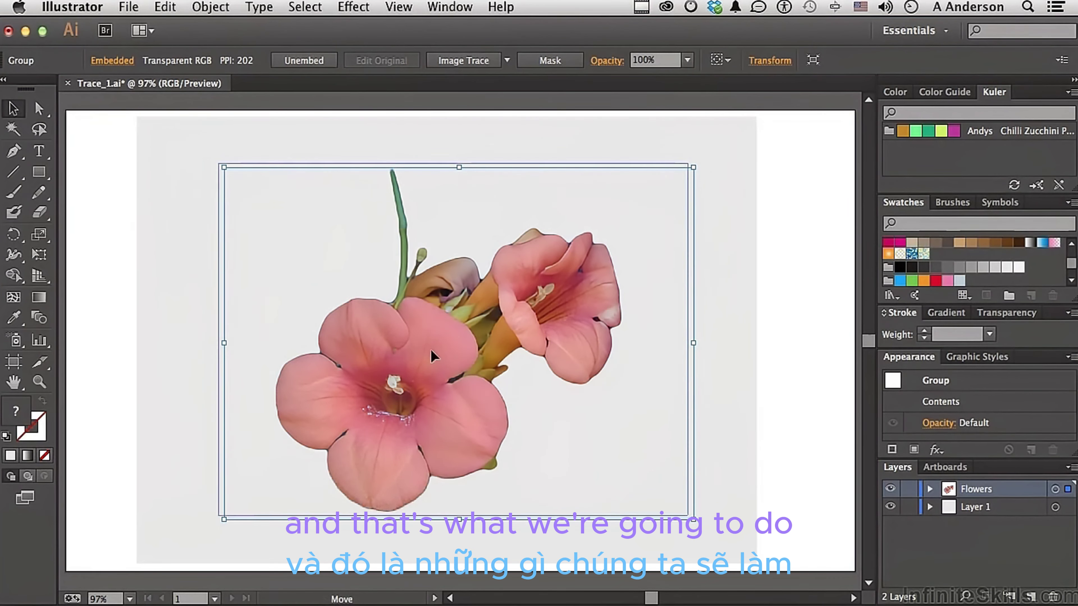
drag(430, 350, 451, 358)
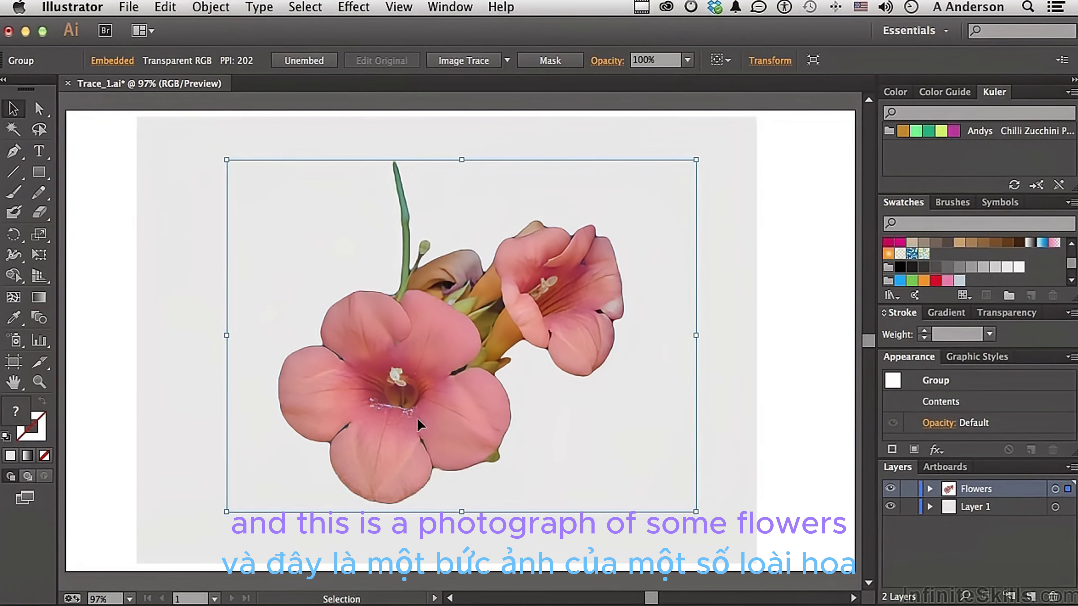
click(111, 278)
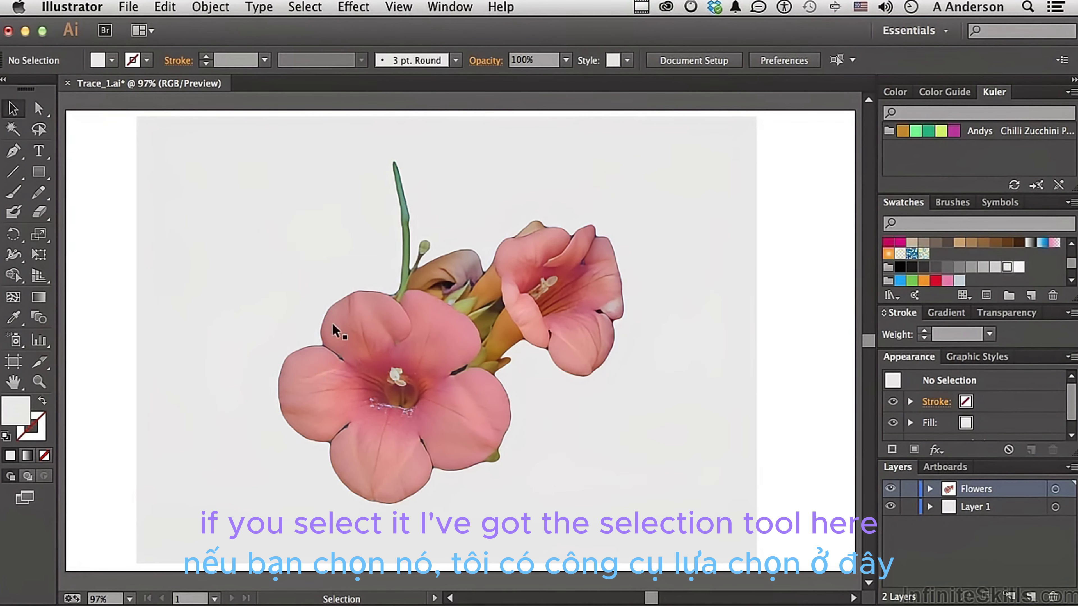
Trace the flower photograph with Image Trace using the default settings.
click(420, 376)
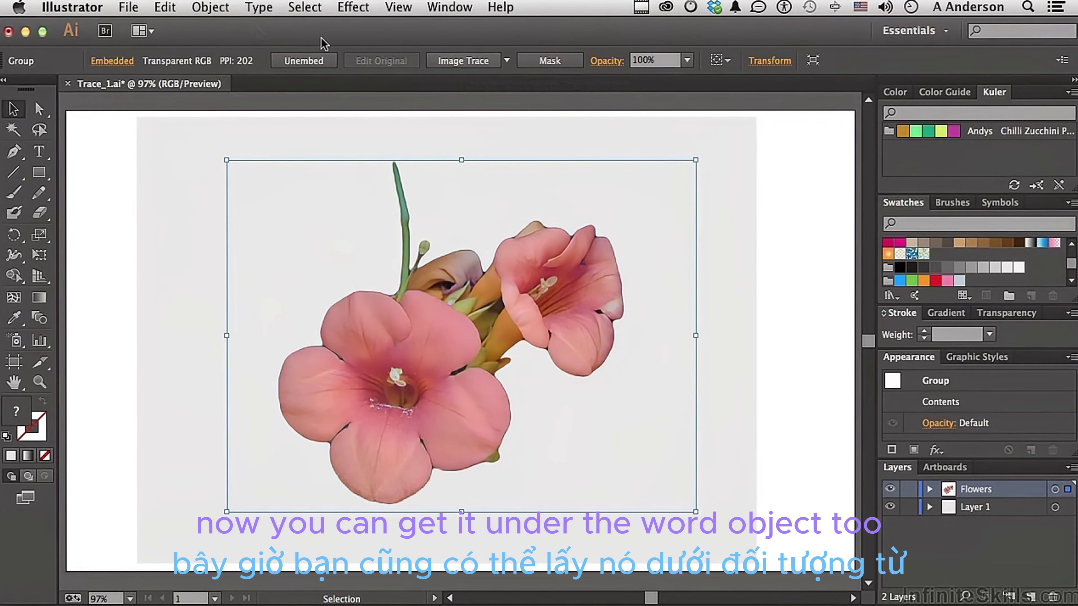
click(216, 10)
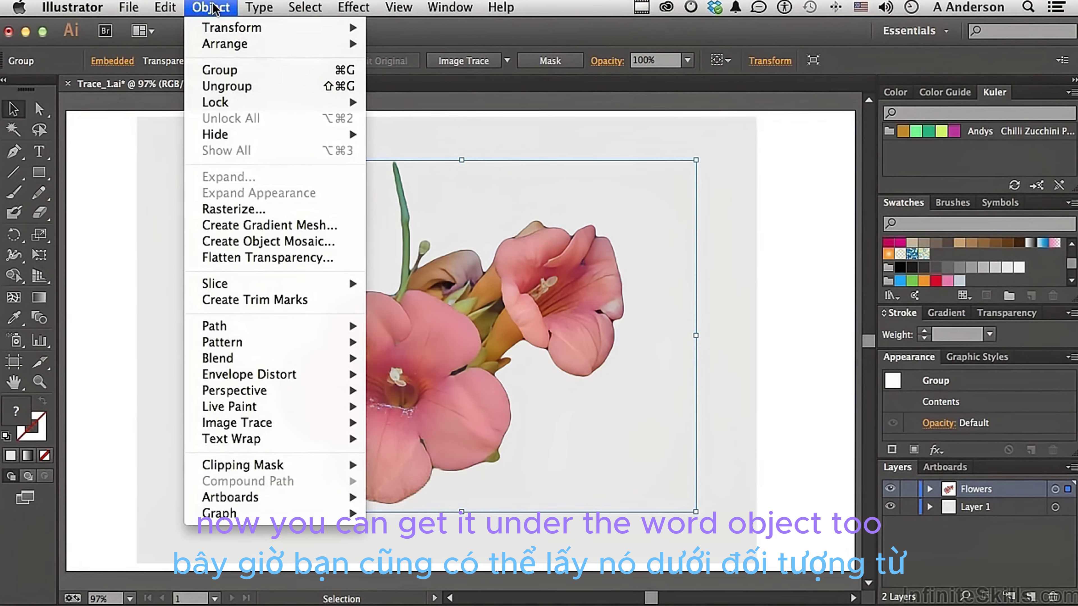
mouse_move(280, 422)
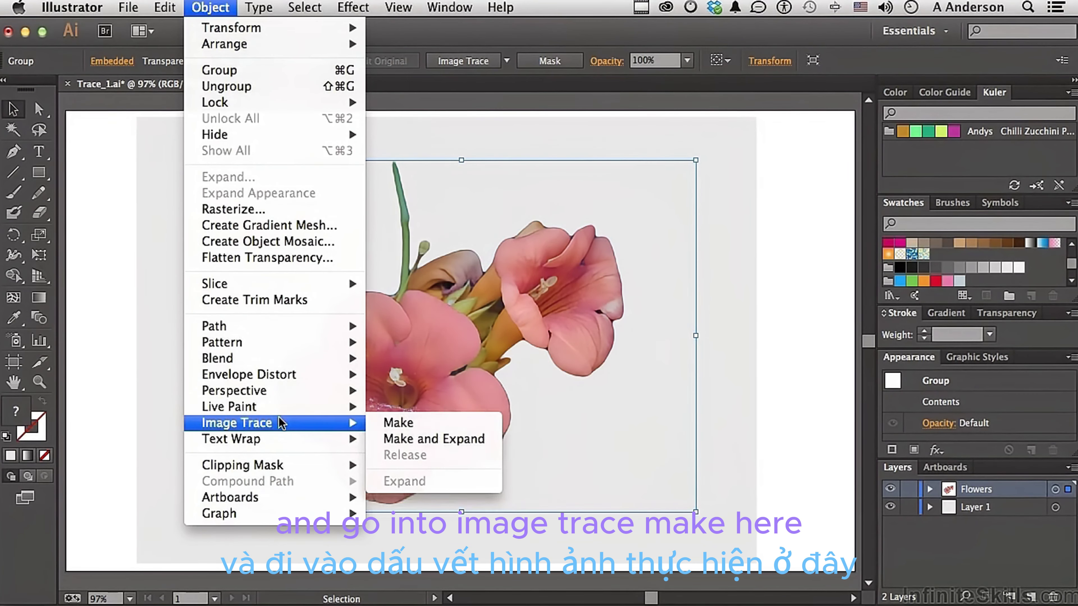
click(116, 343)
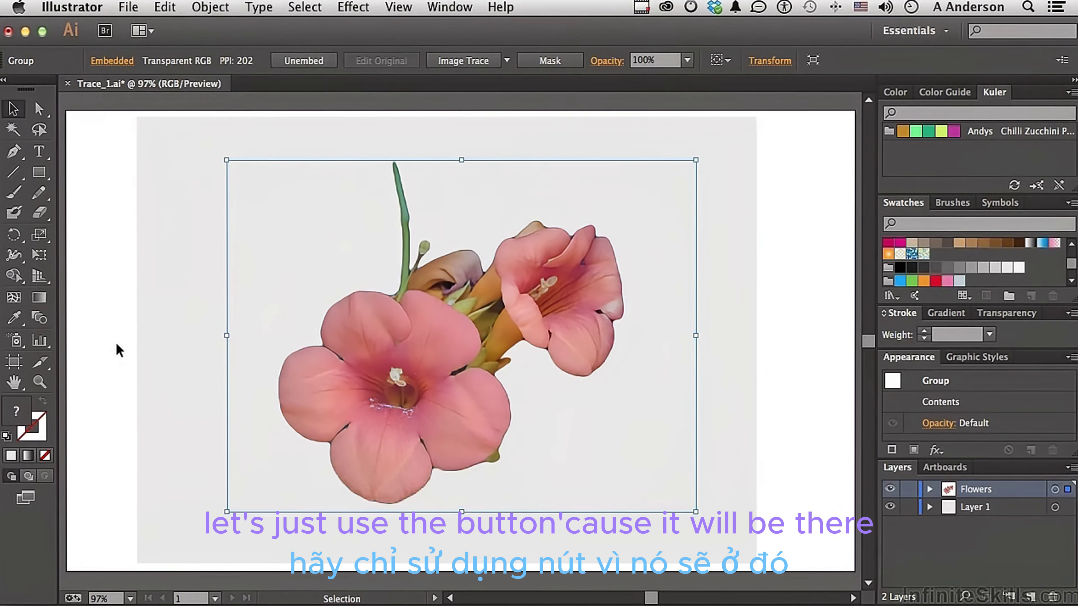
click(471, 59)
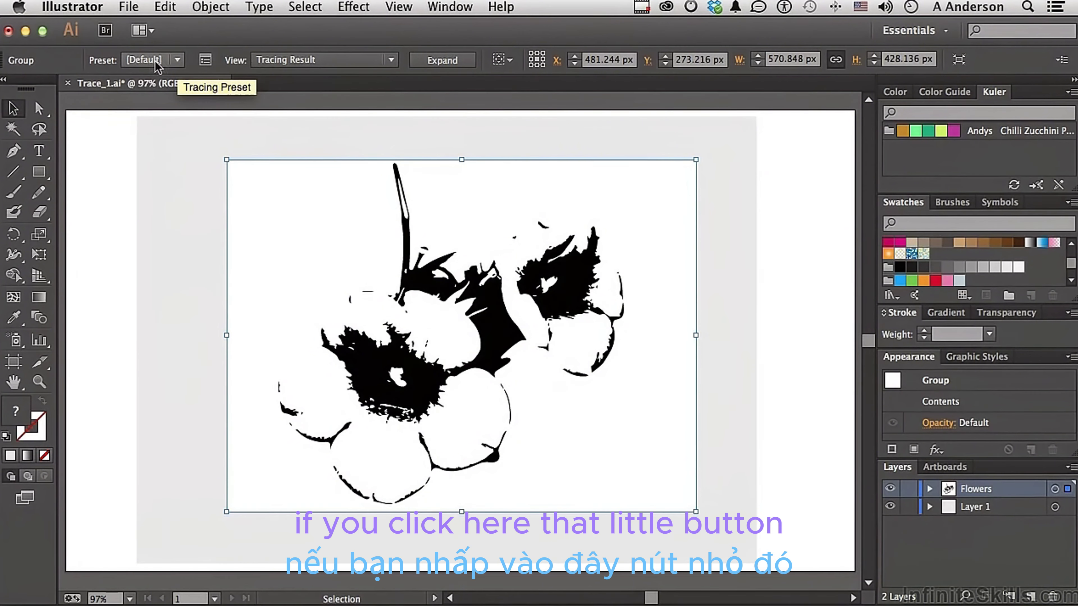
Try the 6 Colors tracing preset on the flowers, and replace it with Shades of Gray.
click(178, 60)
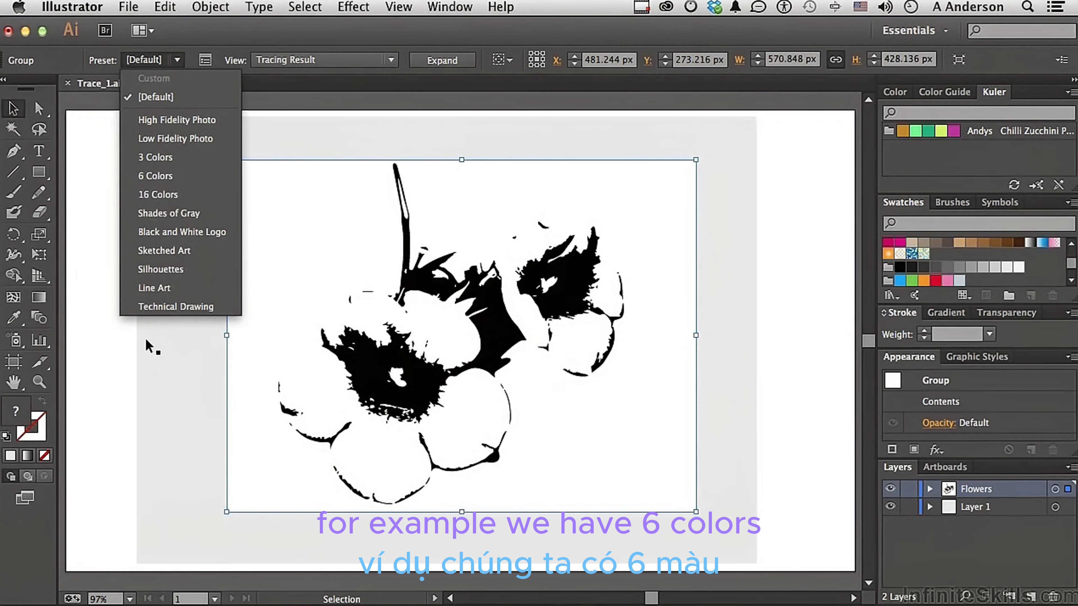
click(167, 179)
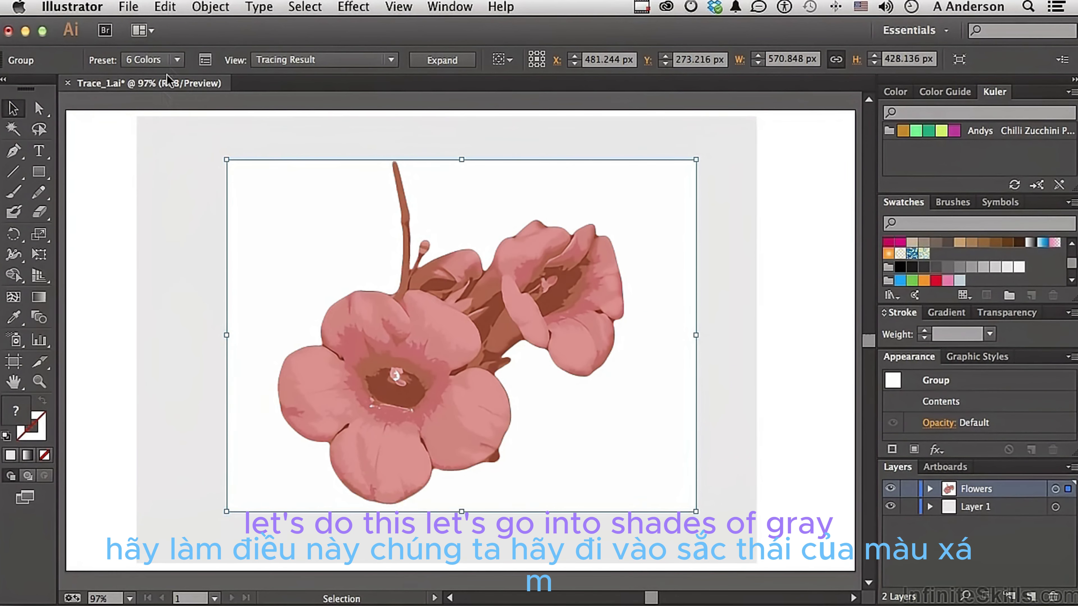
click(166, 60)
click(158, 214)
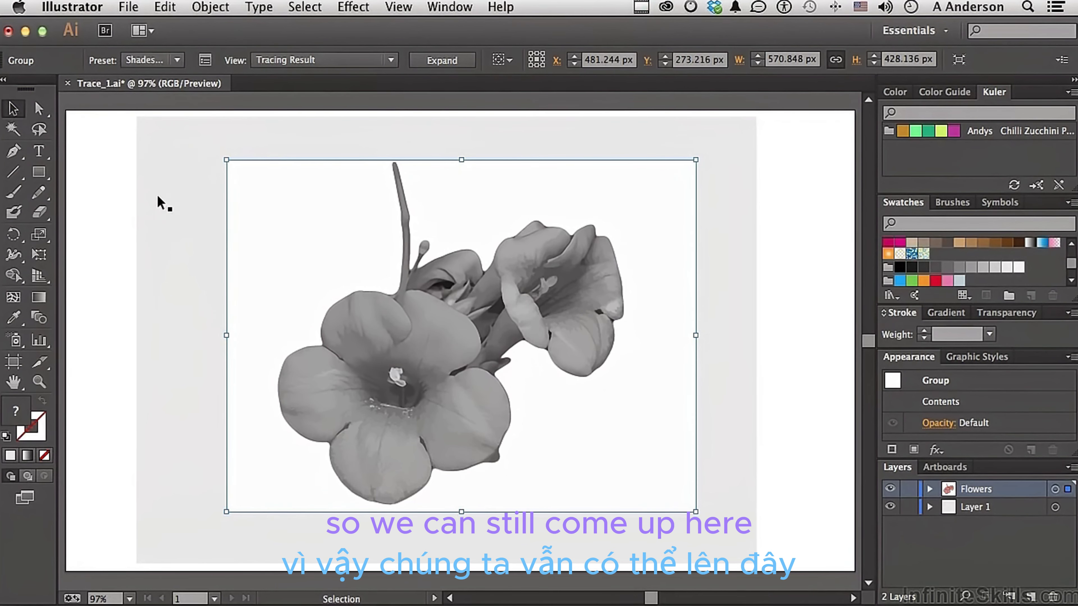
Look over the available tracing presets and the detailed Image Trace settings, and close them without changes.
click(177, 60)
click(176, 60)
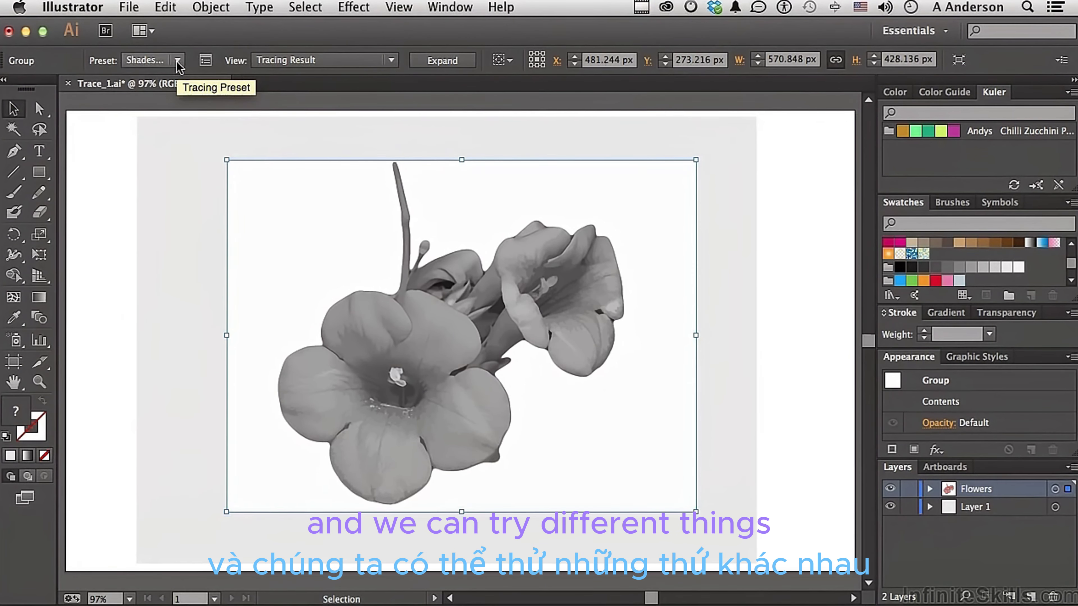
click(203, 62)
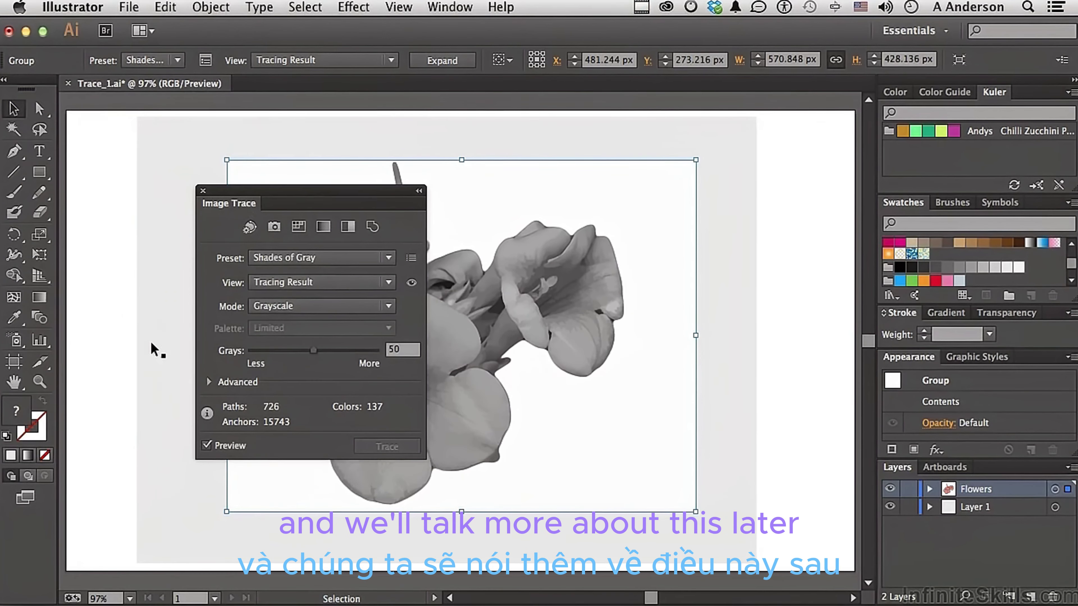
click(203, 190)
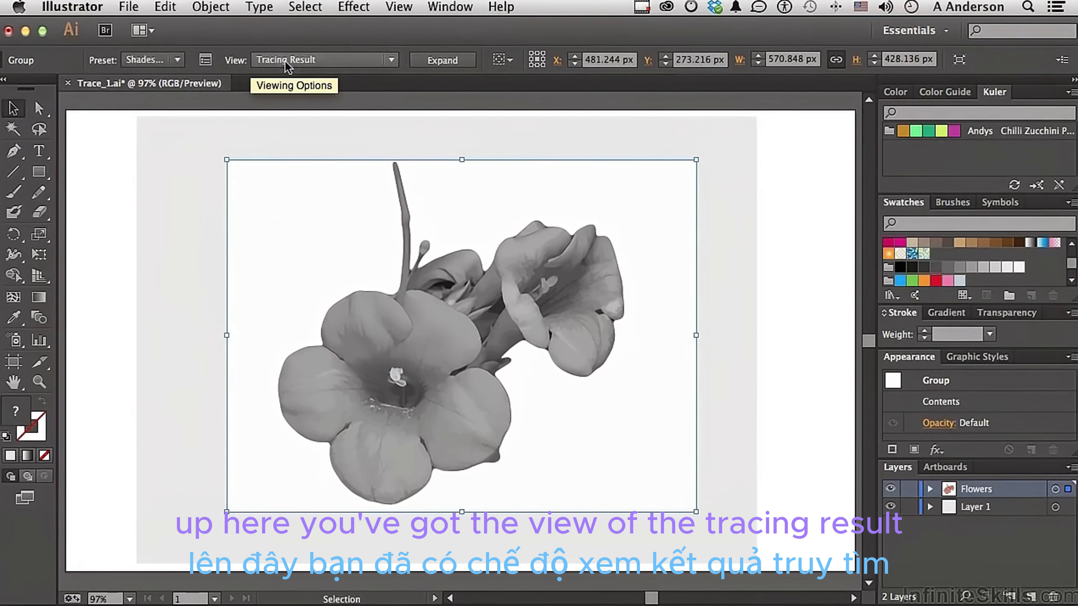
Compare the Tracing Result with Outlines, Outlines, Outlines with Source Image and Source Image views, and return to Tracing Result.
click(336, 59)
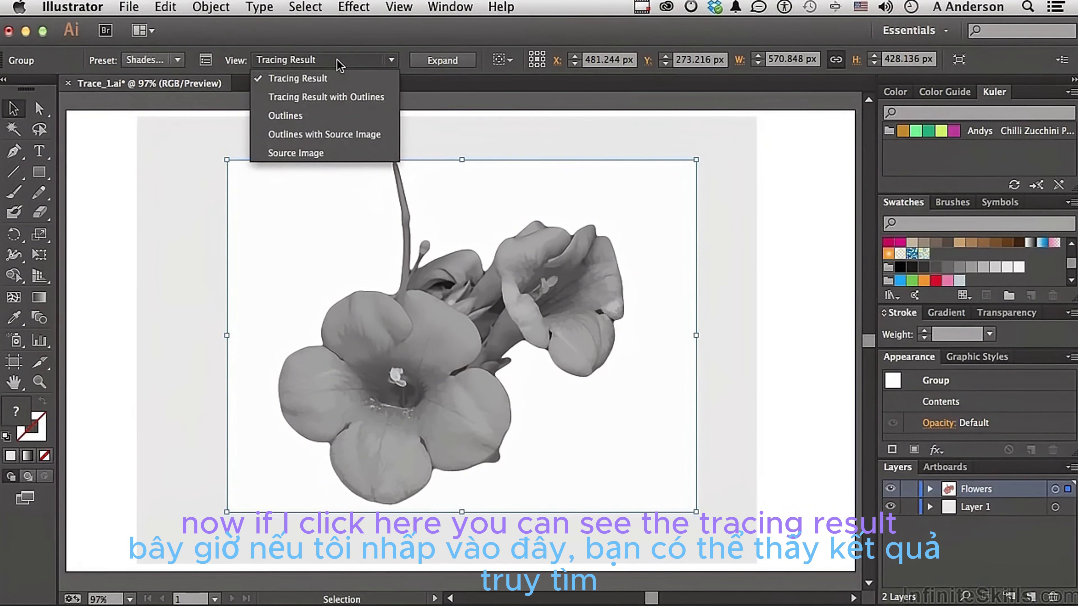
click(337, 96)
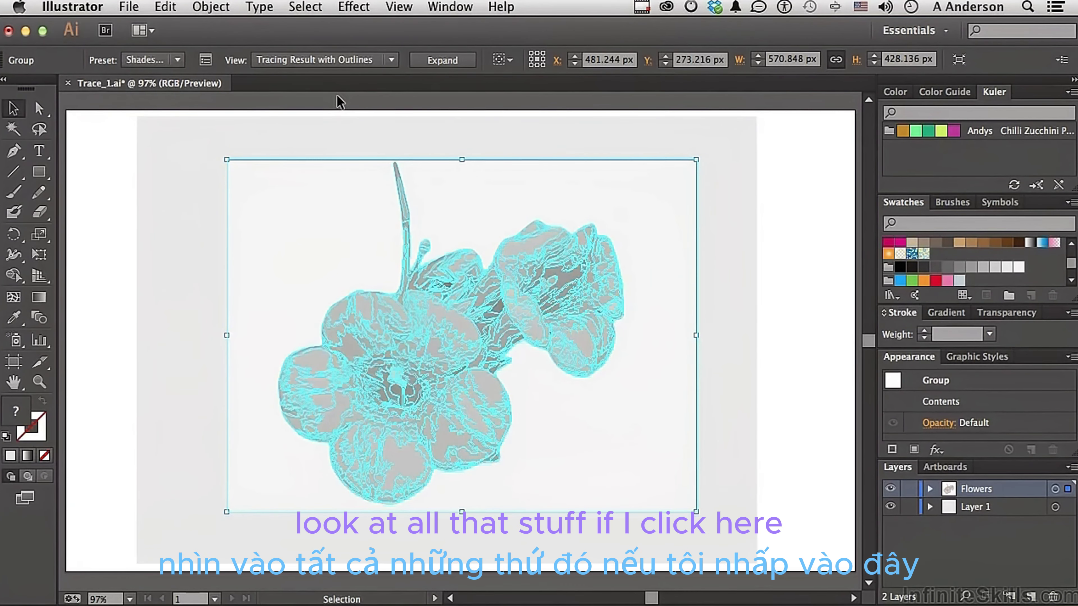
click(337, 59)
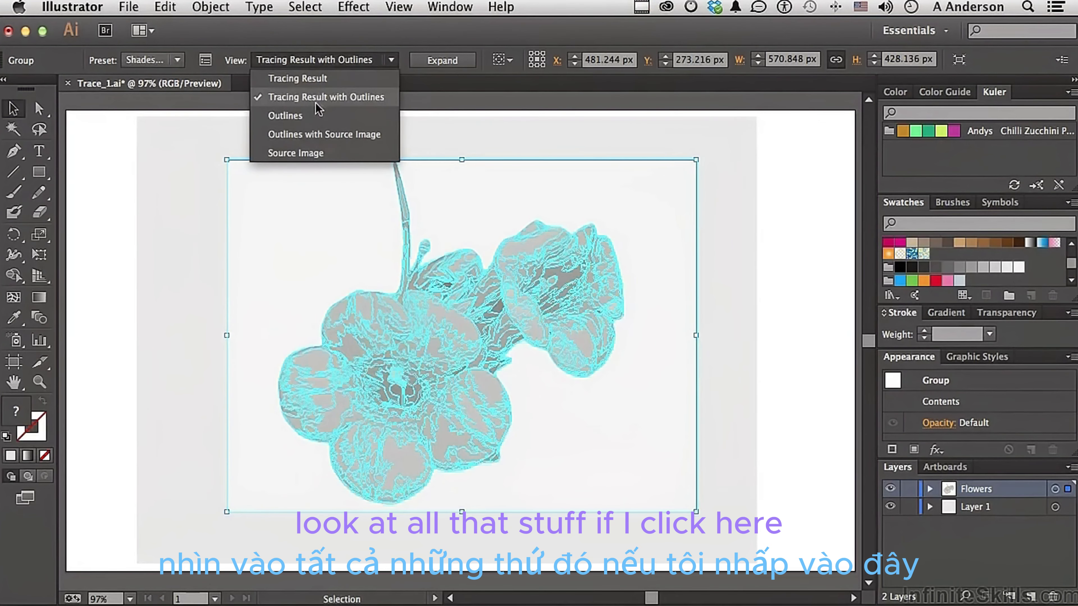
click(311, 116)
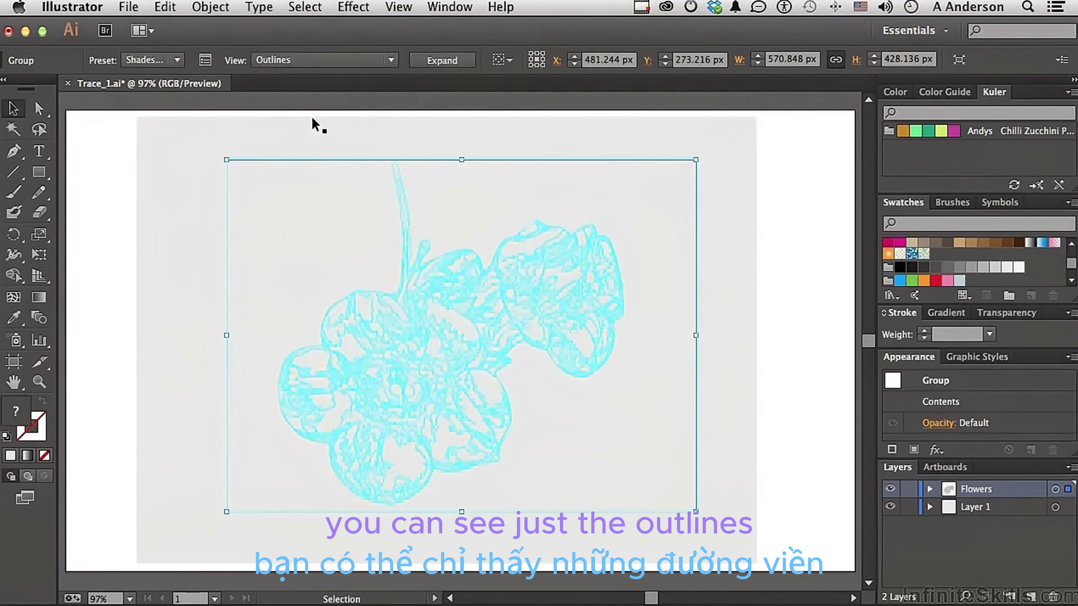
click(313, 60)
click(307, 134)
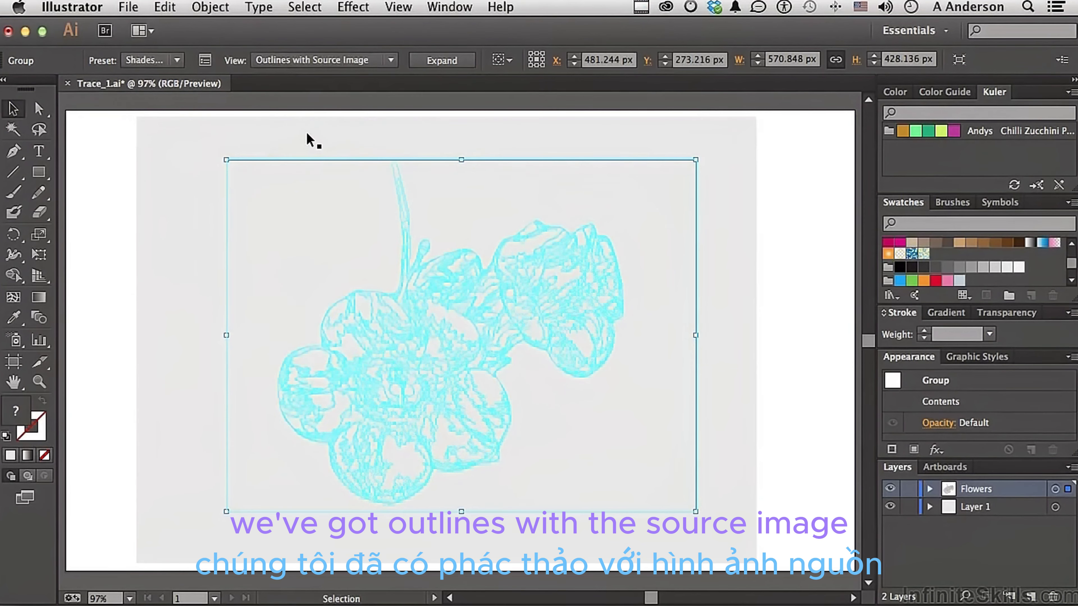
click(312, 61)
click(304, 151)
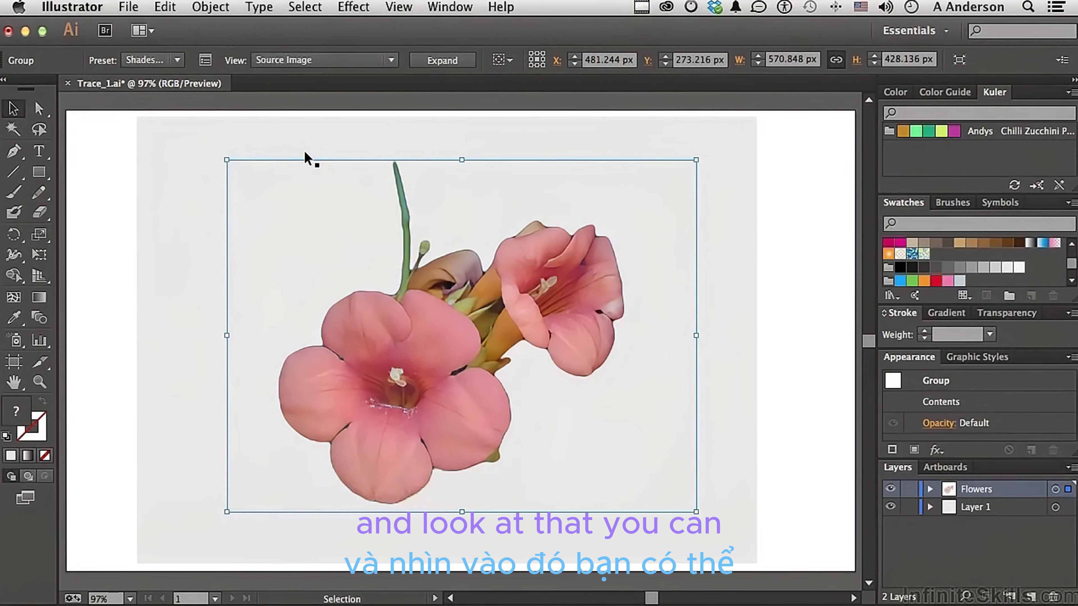
click(304, 59)
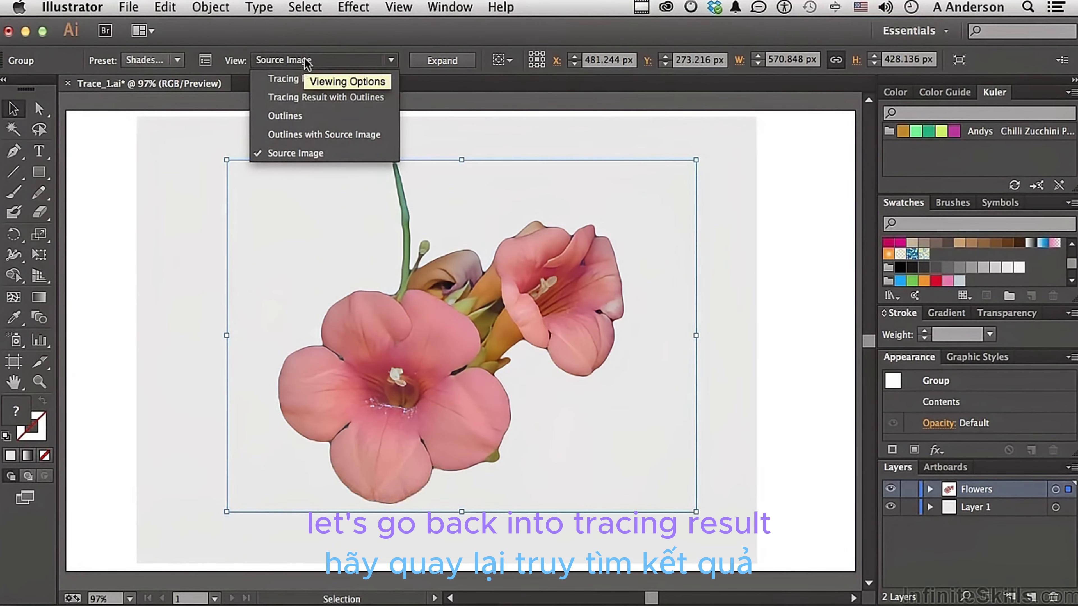
click(297, 80)
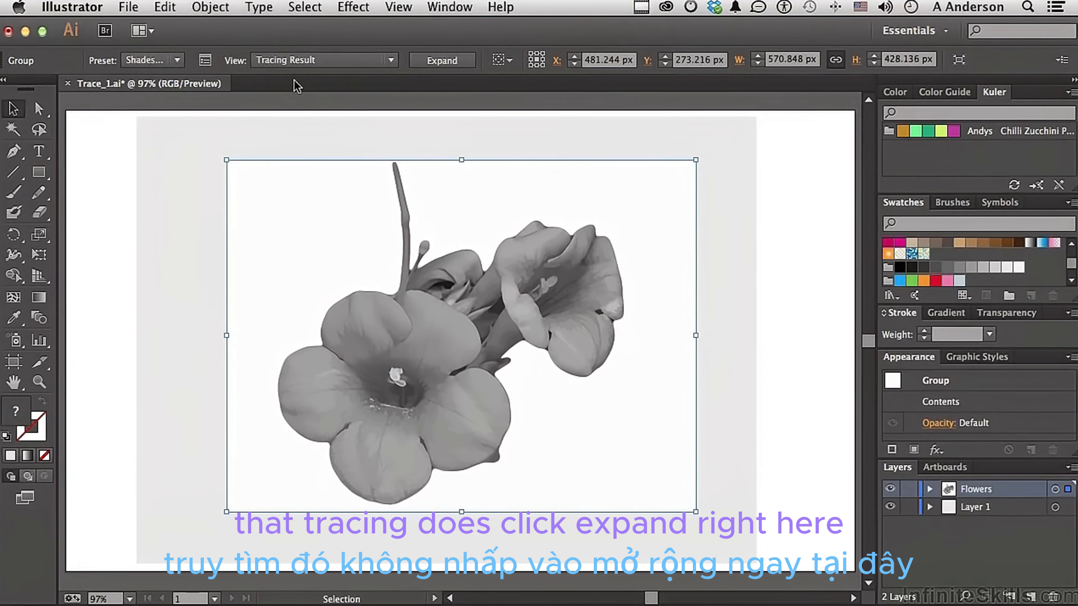
Expand the grayscale flower tracing into vector paths and ungroup it twice into individual pieces.
click(449, 60)
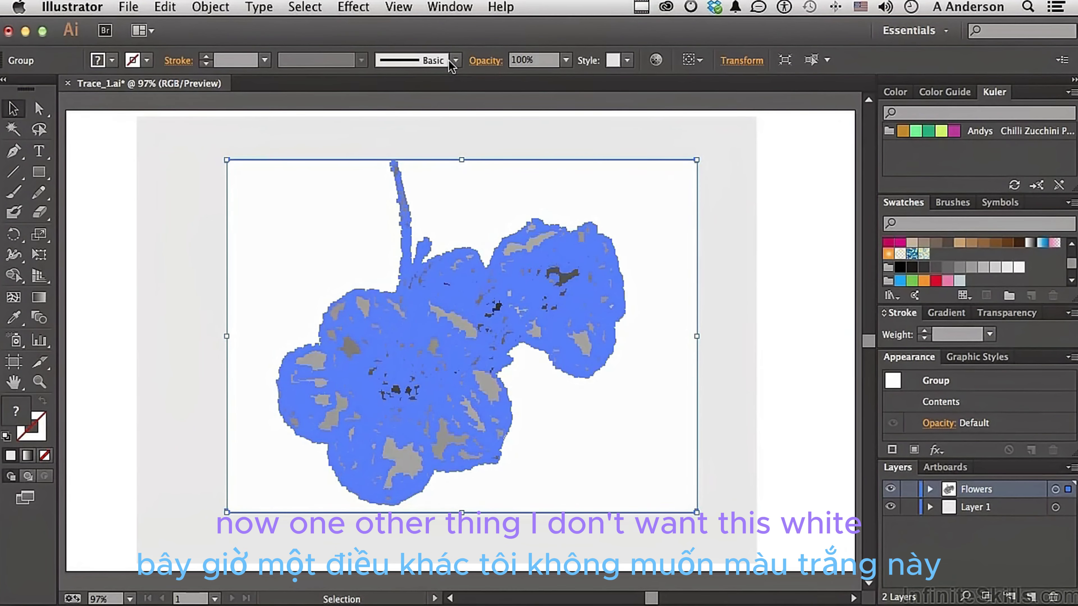
click(145, 193)
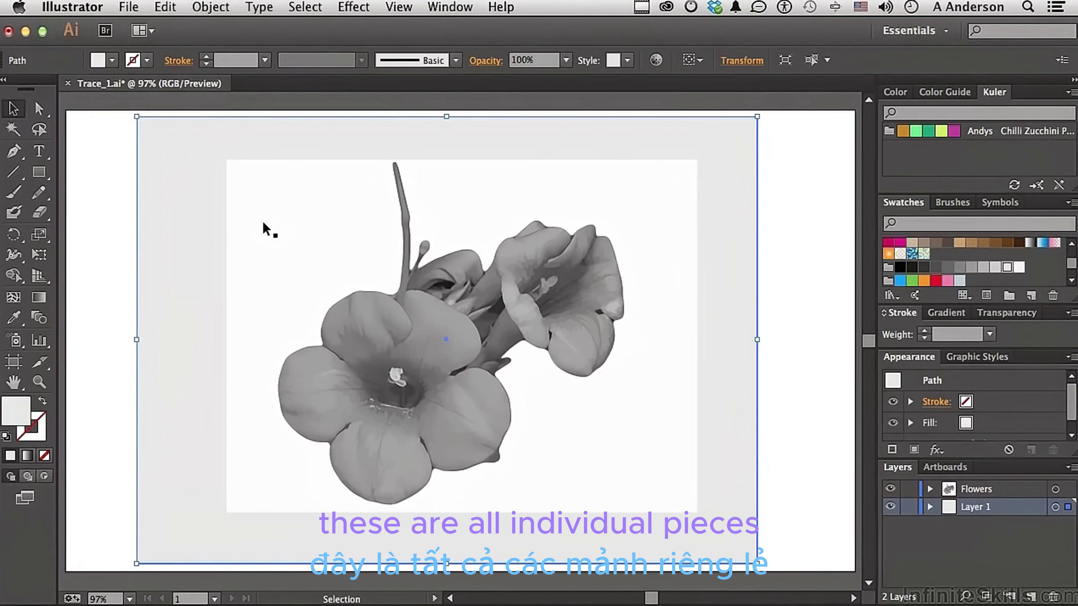
click(301, 240)
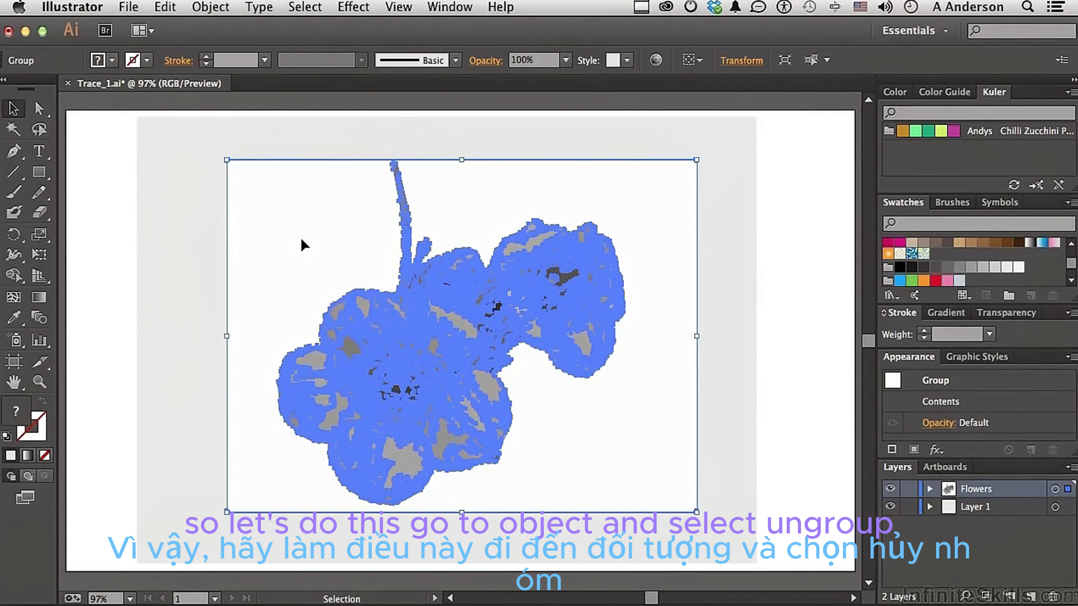
click(211, 7)
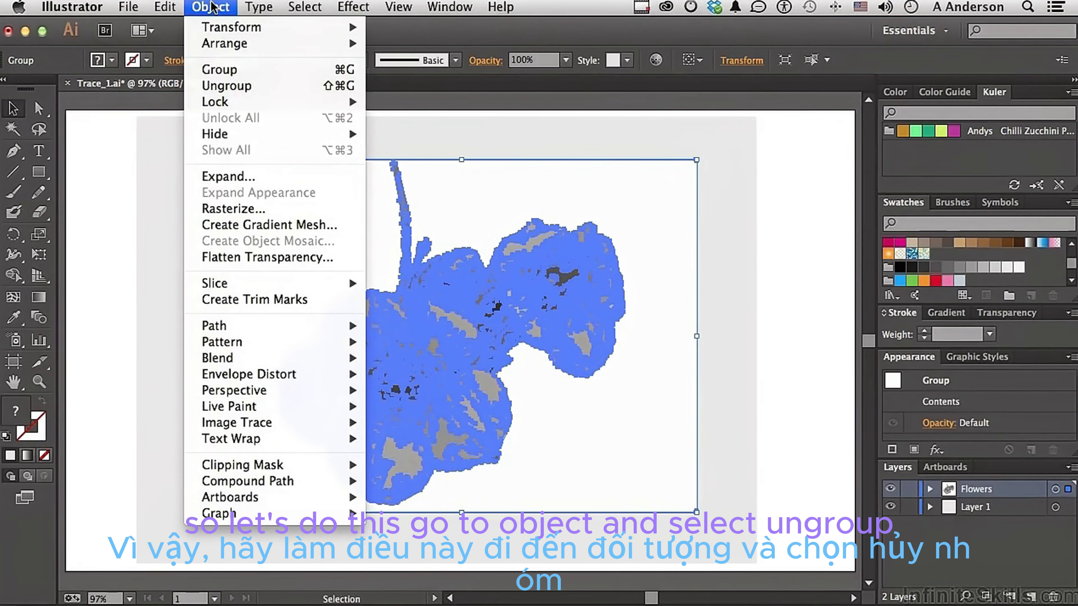
click(217, 86)
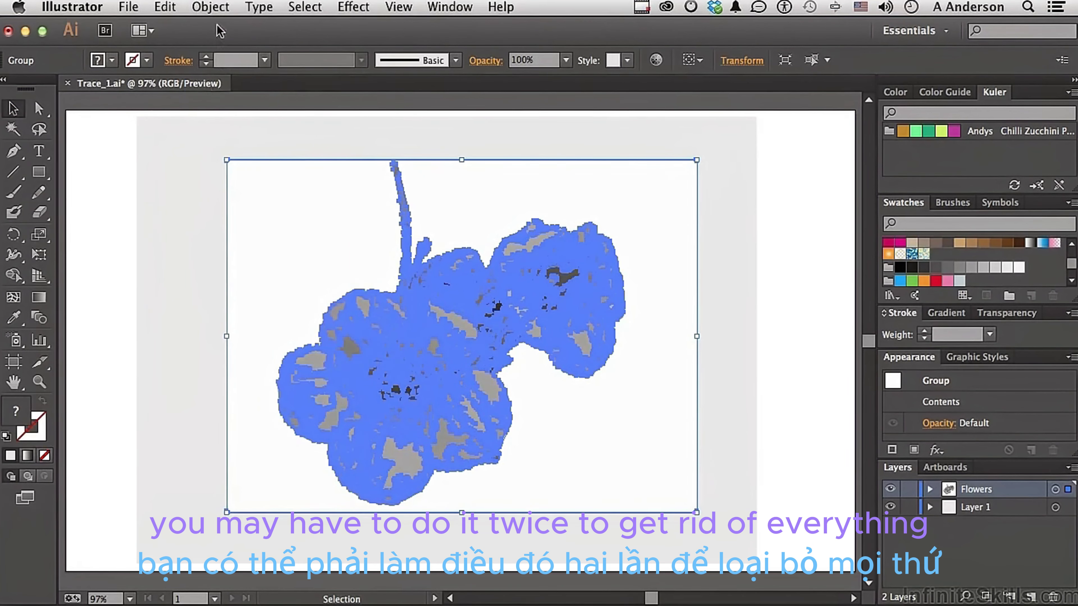
click(212, 7)
click(216, 86)
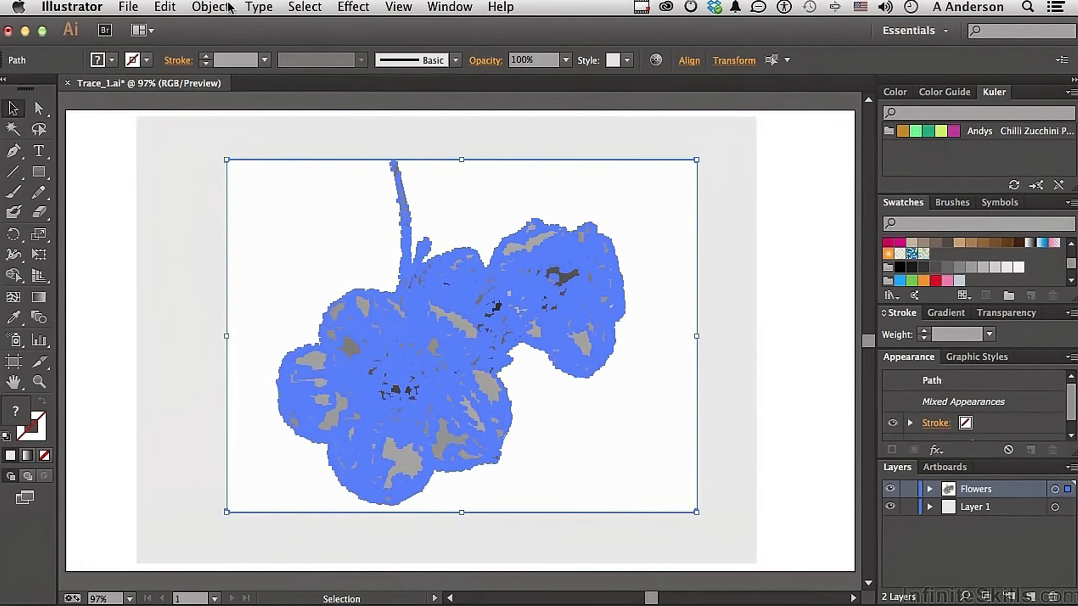
click(224, 7)
click(227, 7)
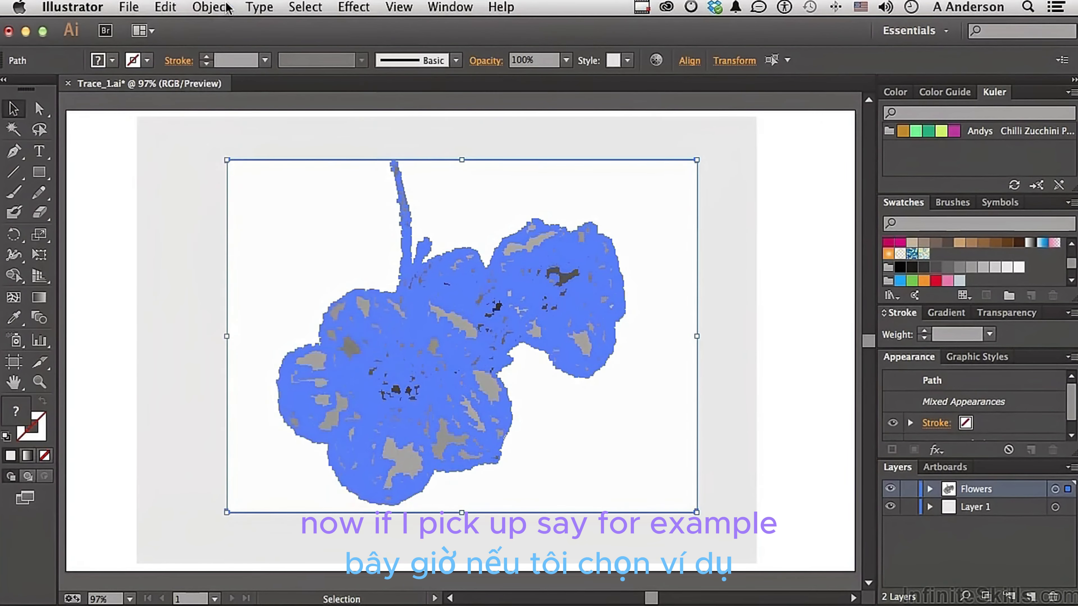
Delete only the white background path surrounding the traced flowers.
click(86, 182)
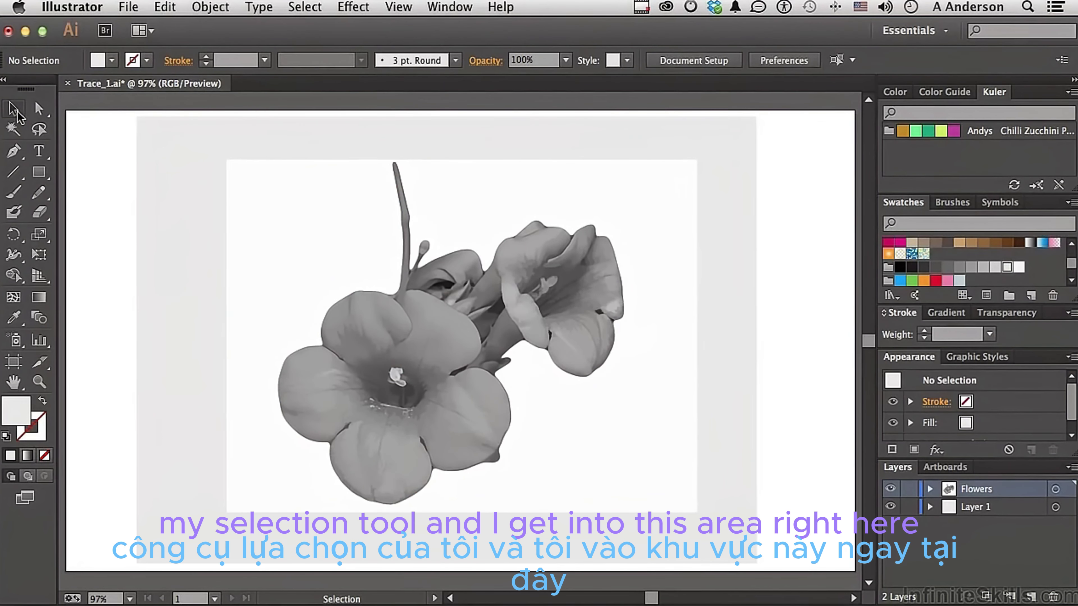
click(286, 245)
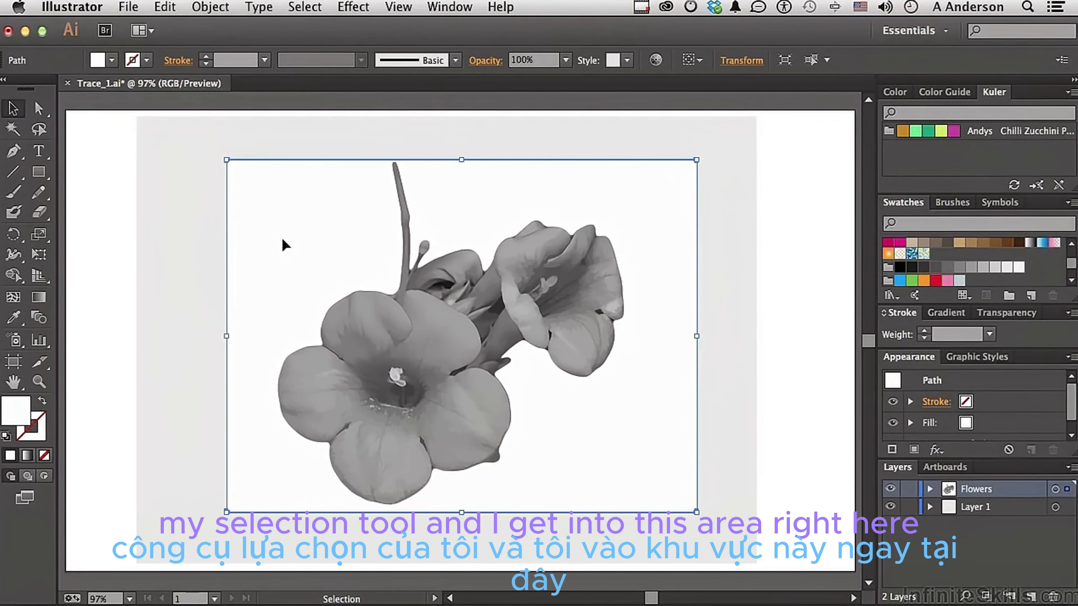
key(Delete)
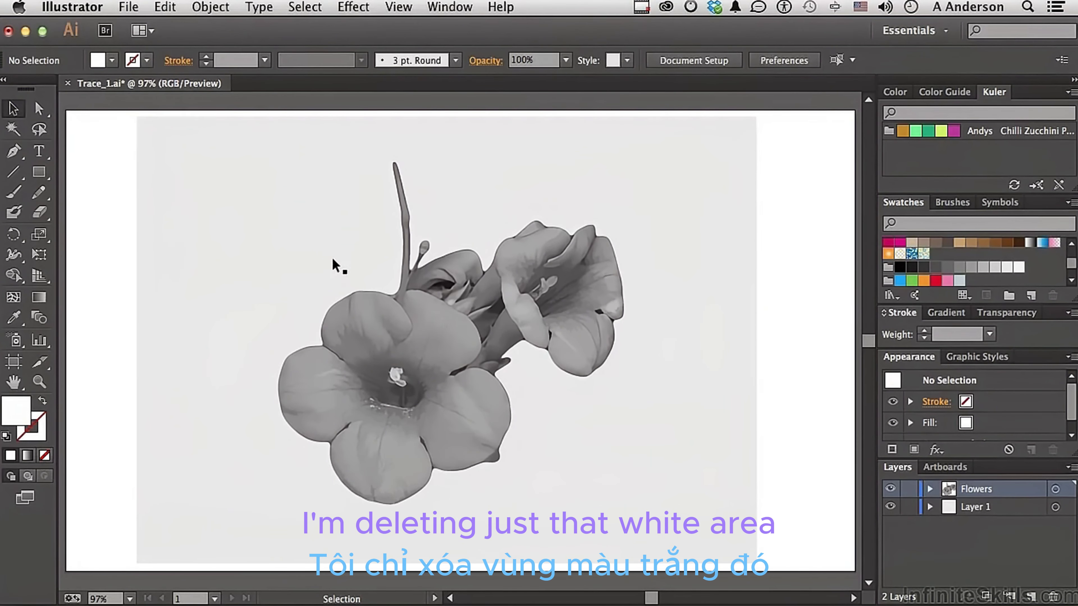
Hide and show Layer 1 to check the gray backdrop it holds, and lock that layer.
click(891, 508)
click(891, 508)
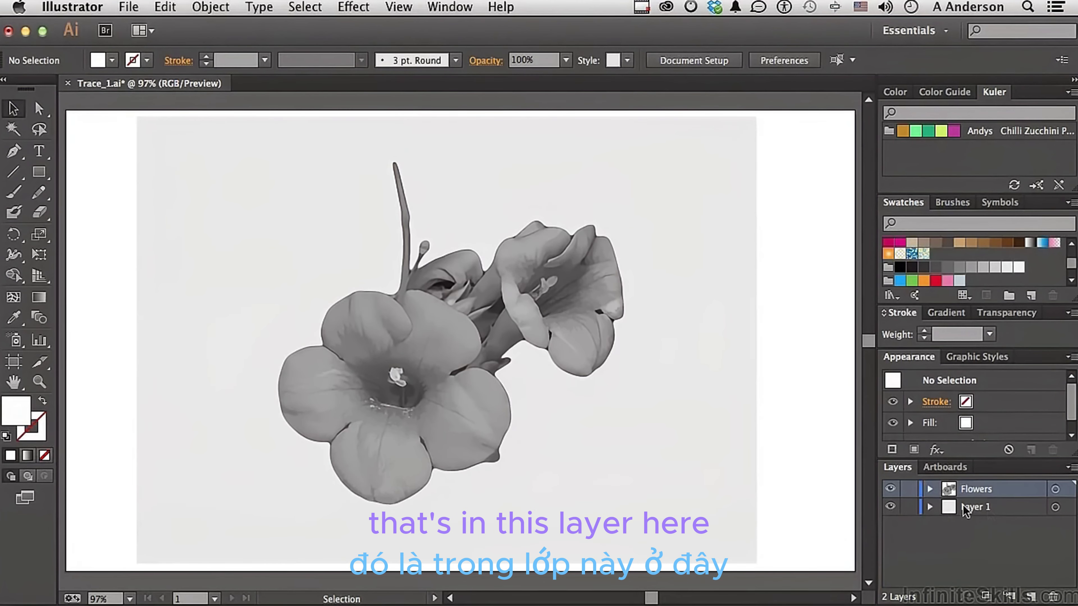
click(908, 507)
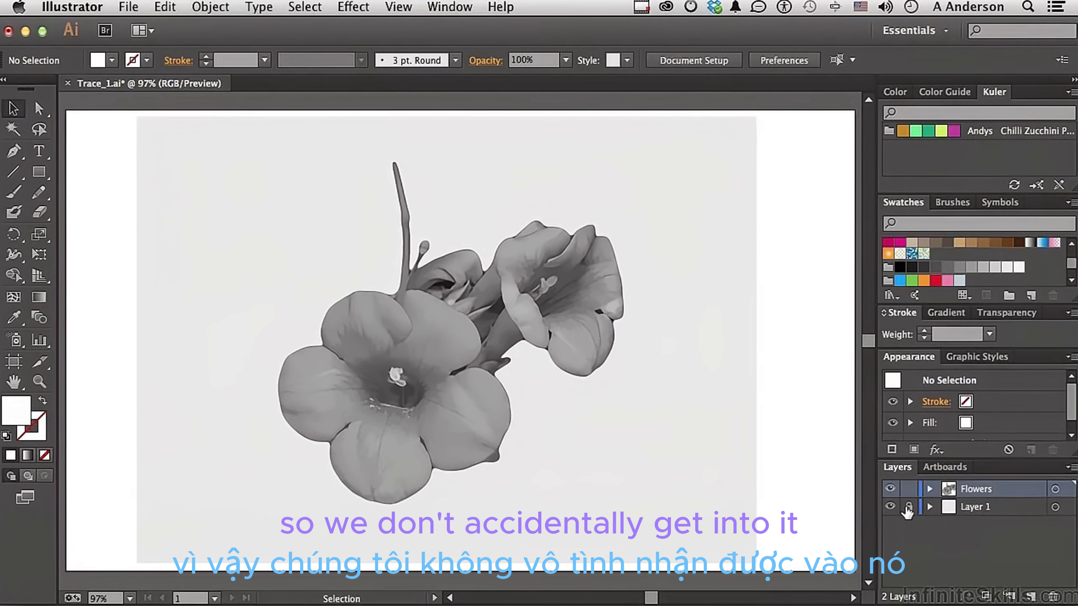
Try moving two petal pieces off the front flower as separate vector paths, and undo both moves.
click(455, 327)
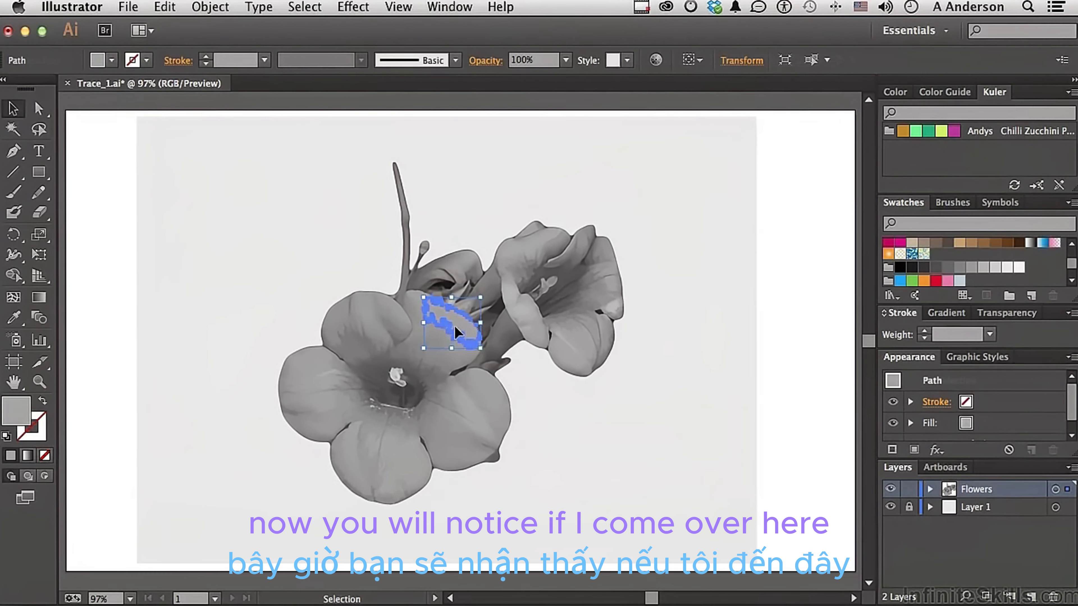
drag(454, 325, 342, 209)
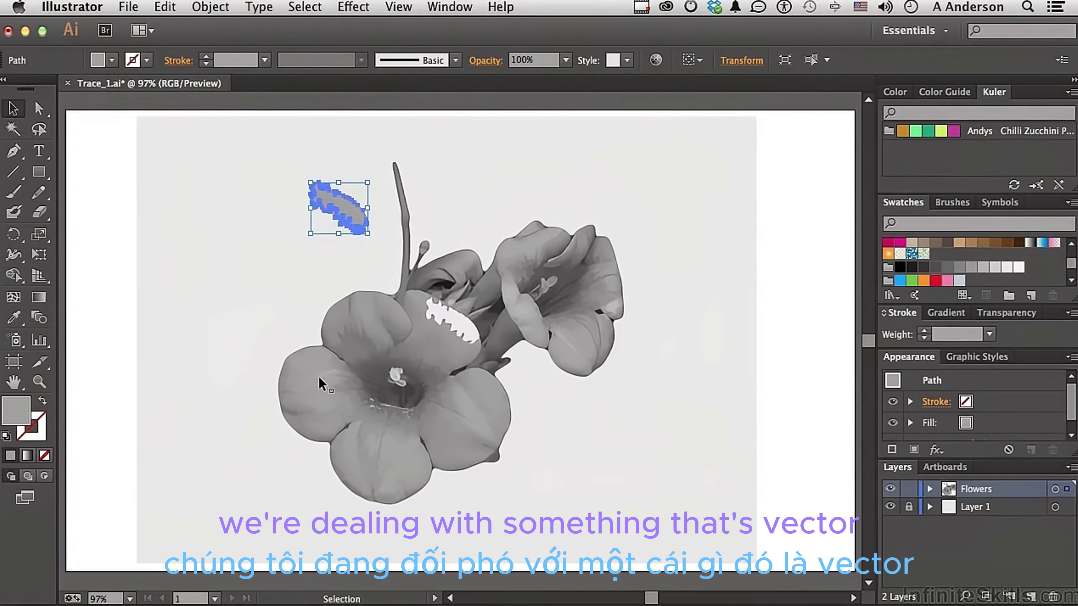
drag(319, 399, 236, 280)
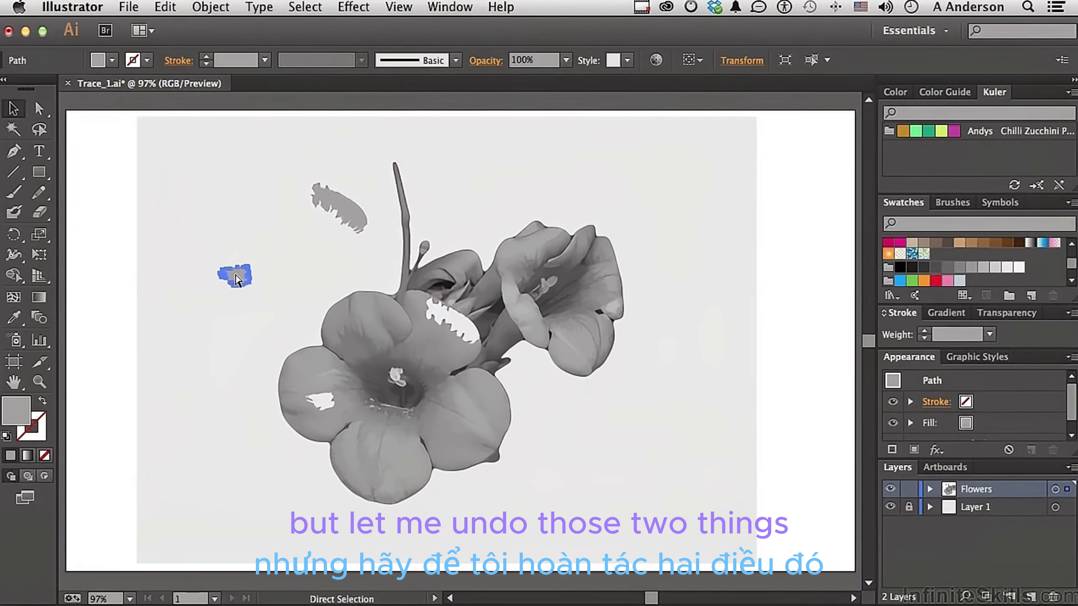
key(super+z)
key(super+z)
click(237, 280)
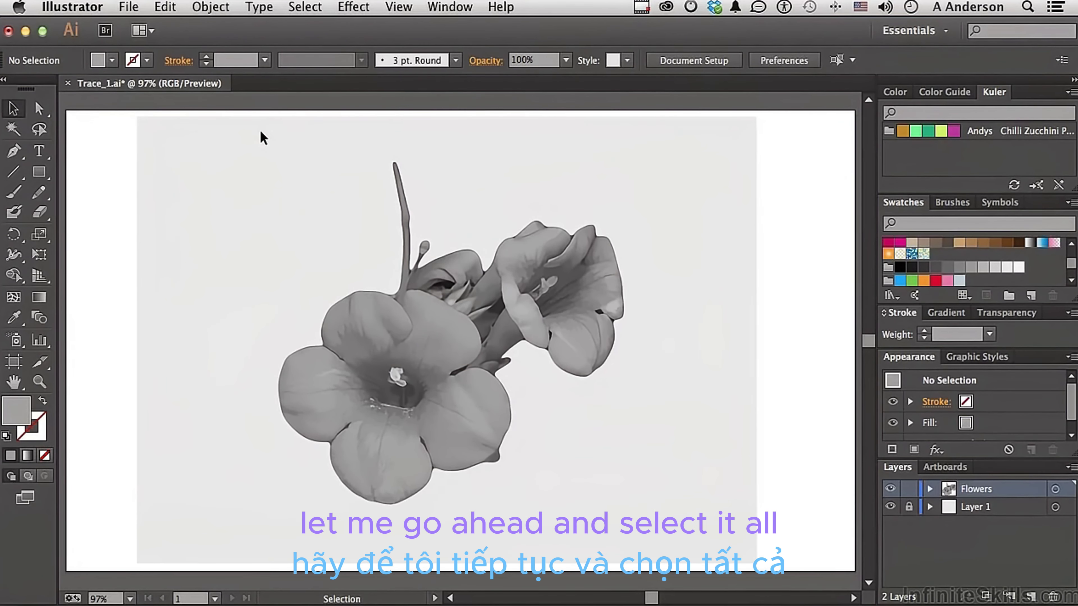
Group all the flower paths and place a duplicate of the group side by side with the original.
mouse_move(259, 131)
mouse_down()
mouse_move(566, 479)
mouse_move(666, 517)
mouse_up()
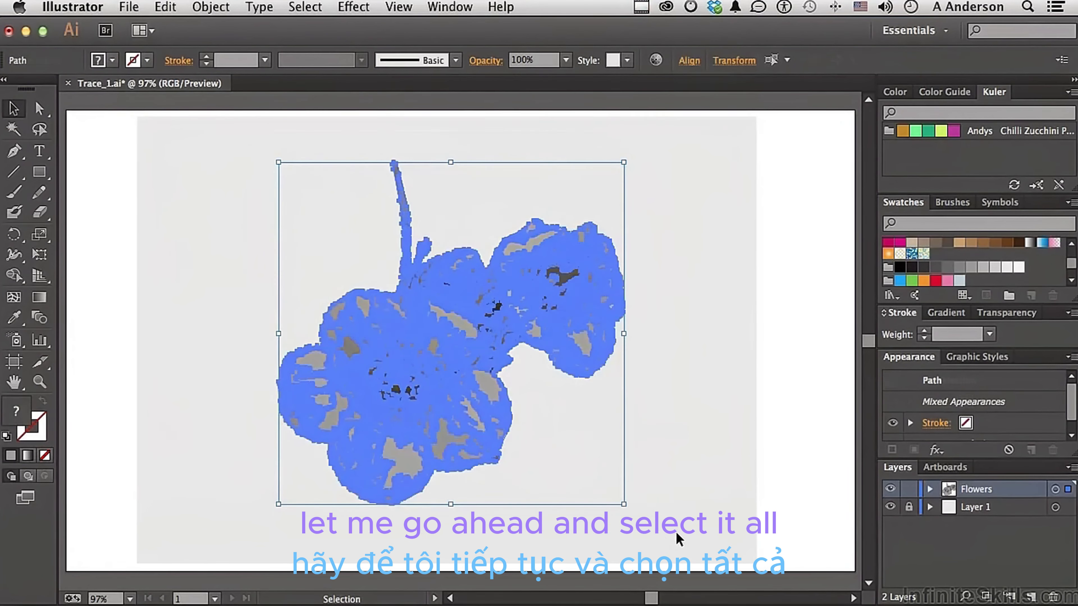
click(210, 6)
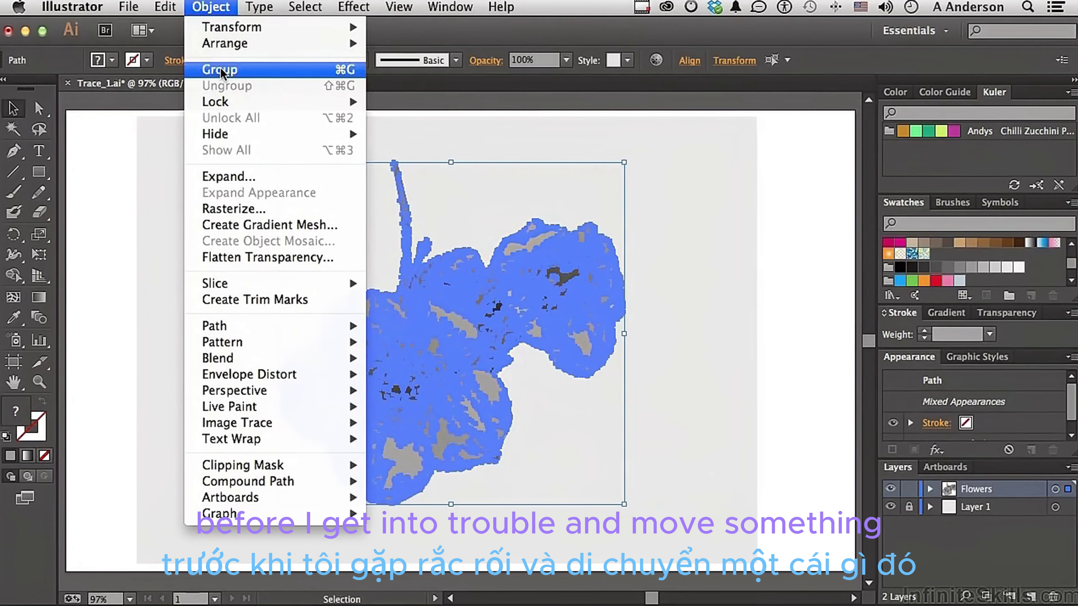
click(219, 69)
click(209, 223)
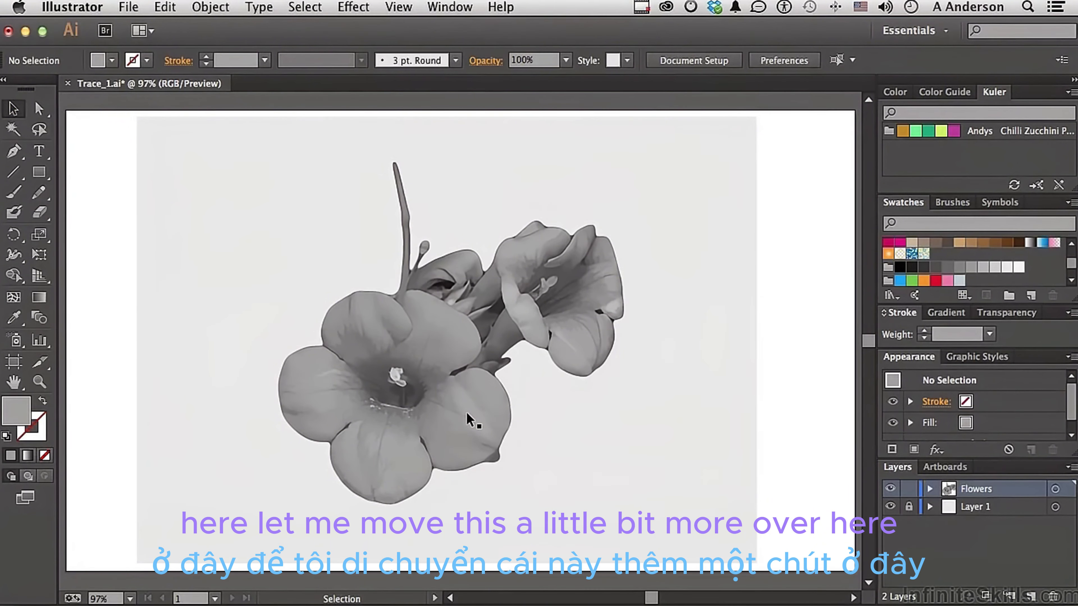
drag(466, 412, 257, 404)
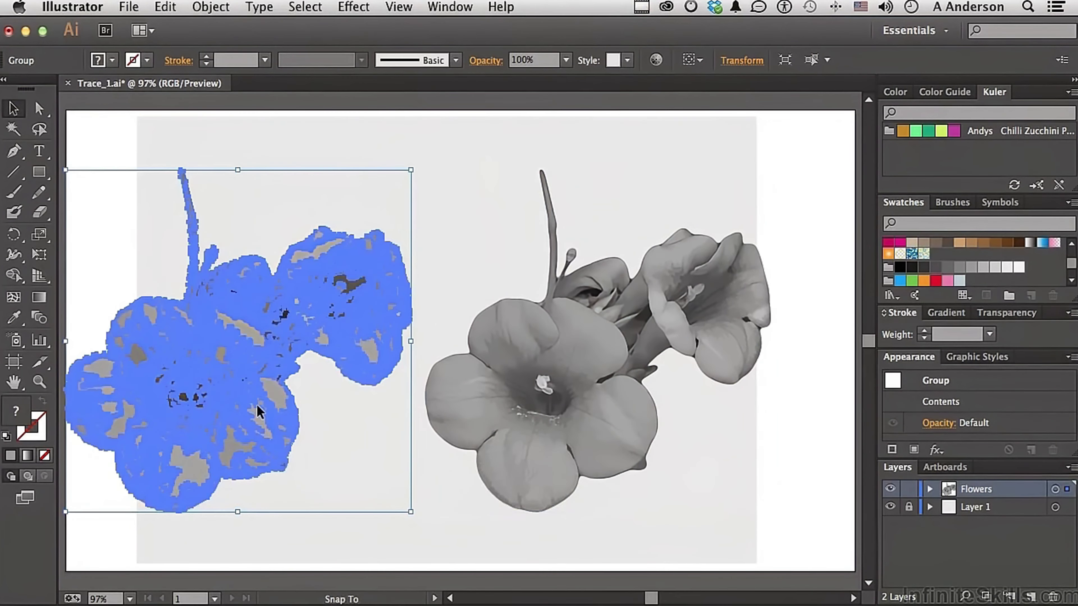
click(486, 523)
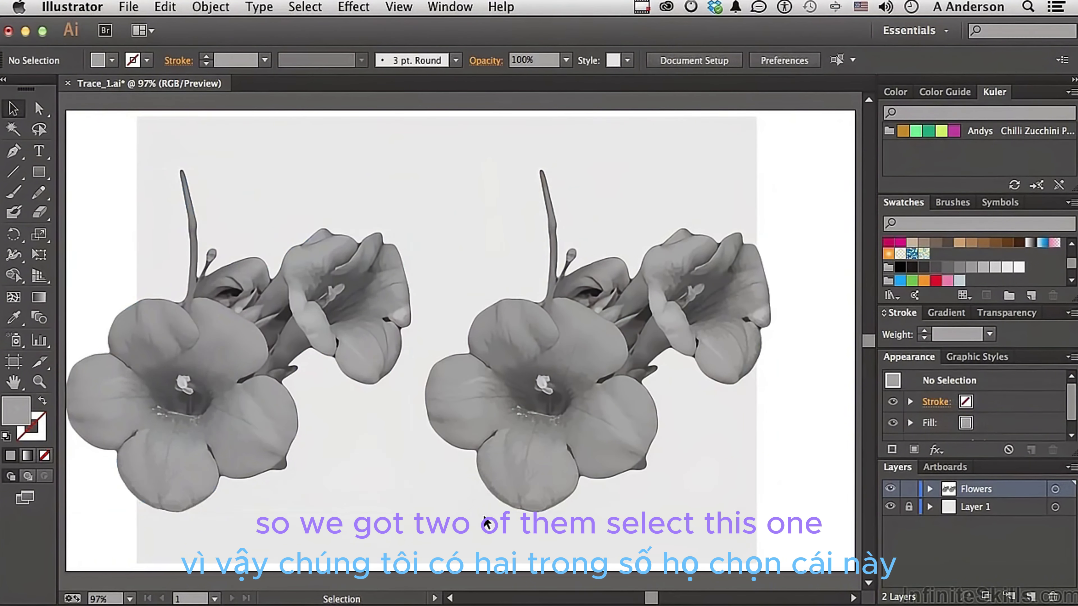
Unite the right-hand flower copy into a single silhouette with Pathfinder and fill it with the bright blue swatch.
click(549, 455)
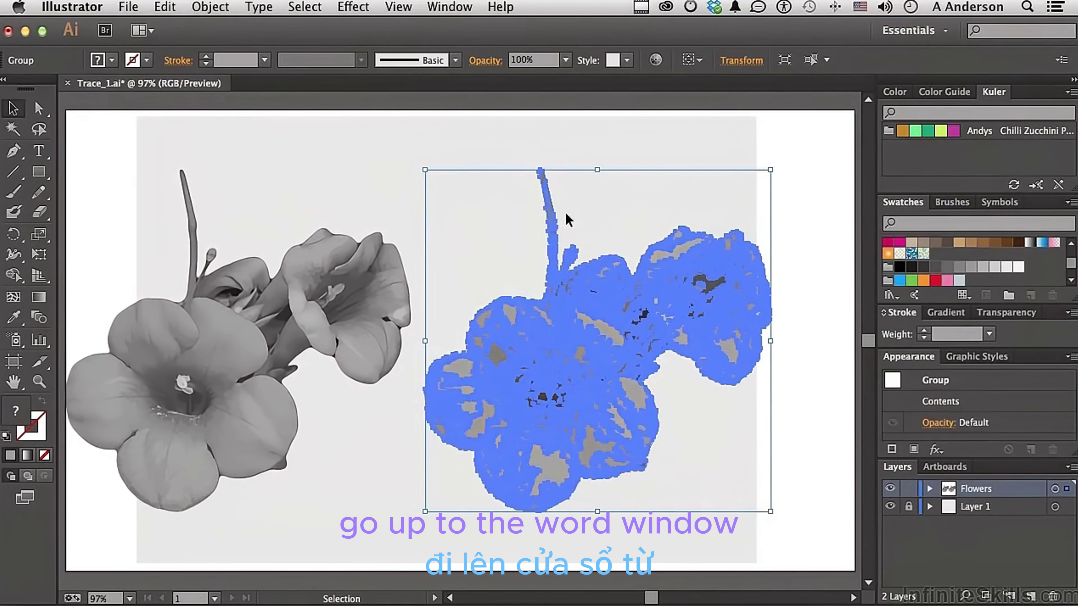
click(456, 7)
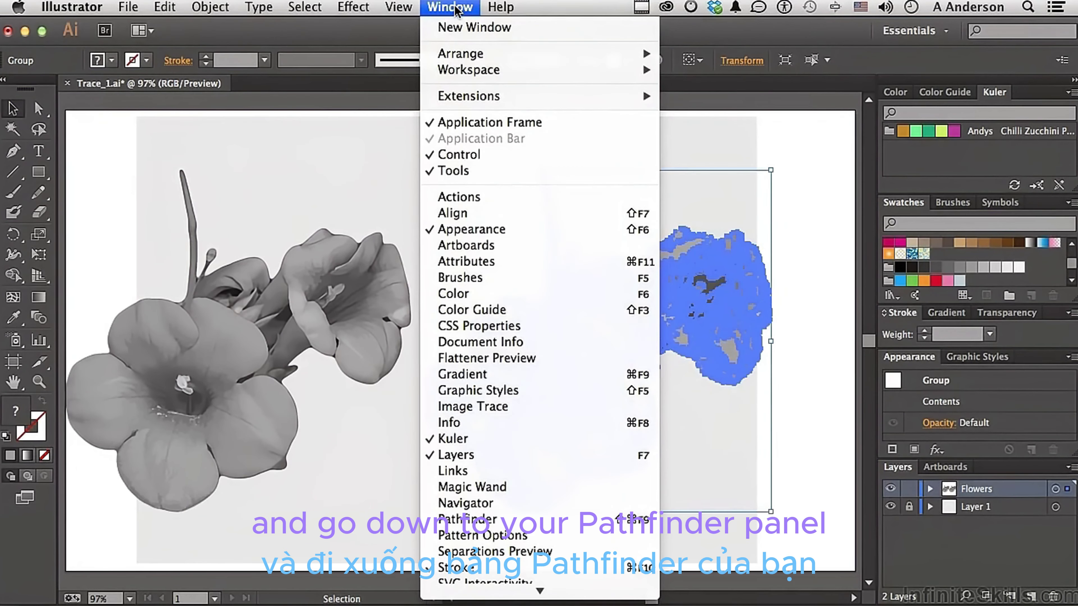
click(470, 518)
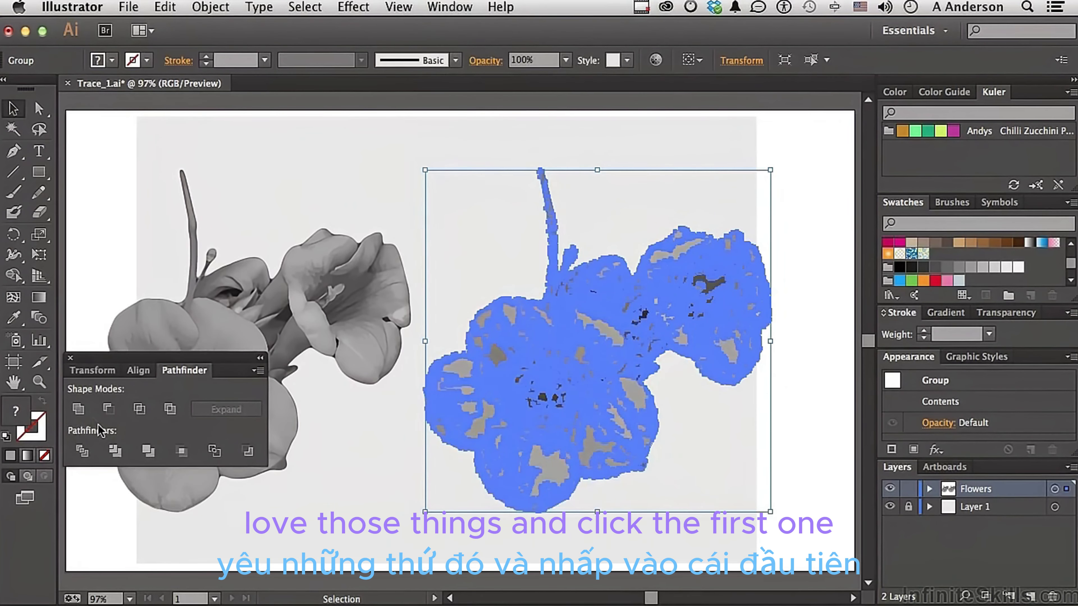
click(79, 409)
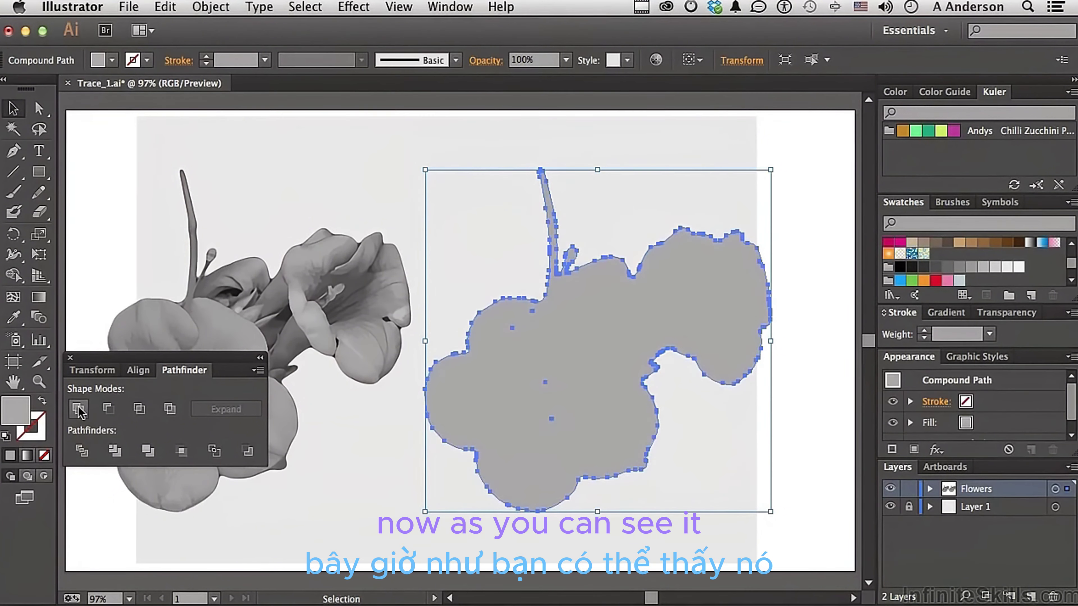
click(306, 518)
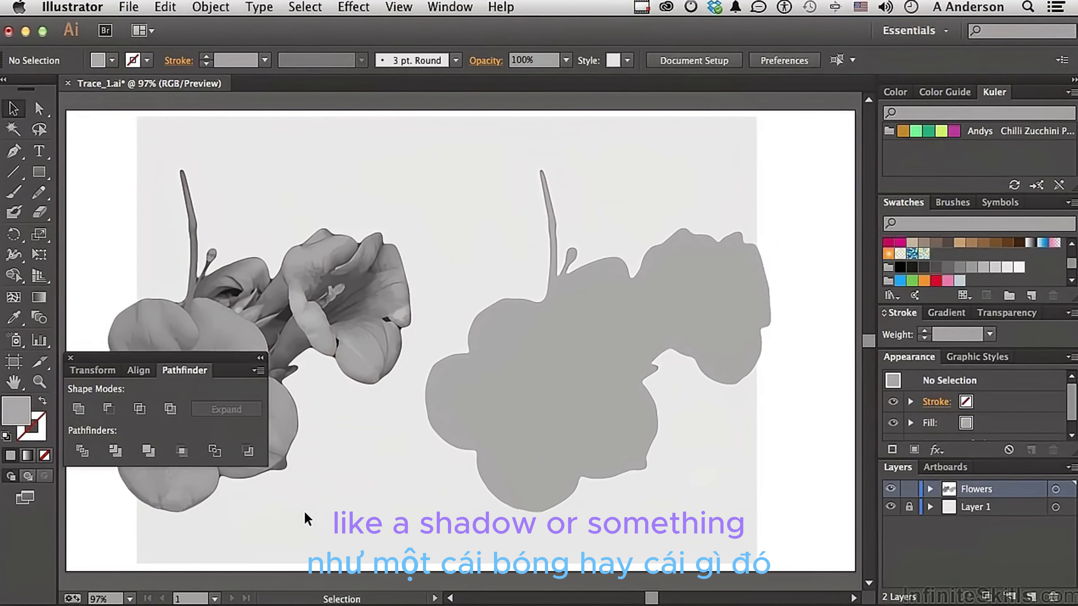
click(71, 358)
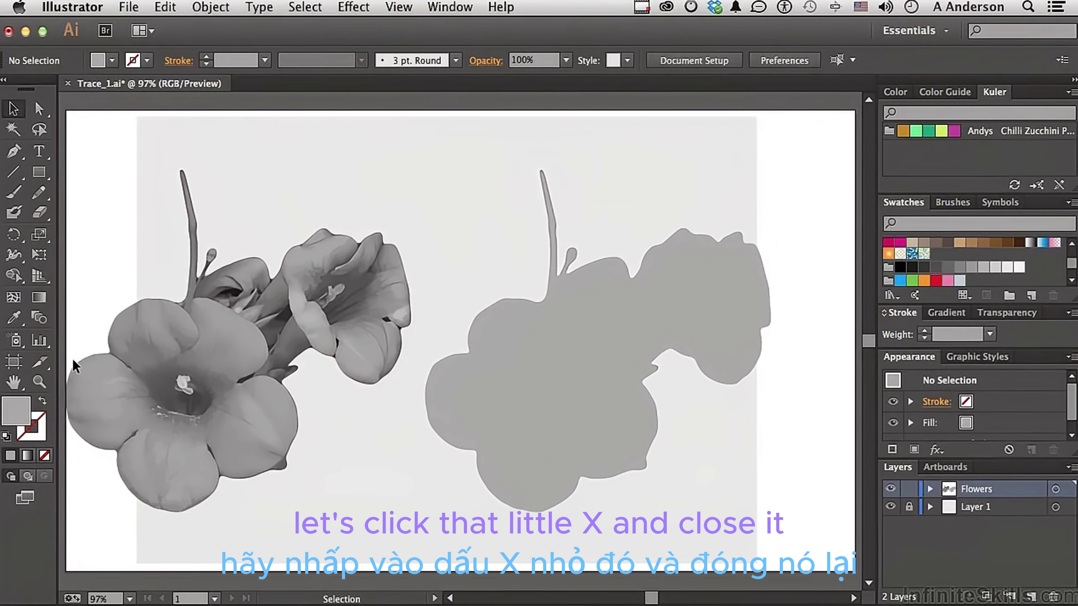
click(545, 392)
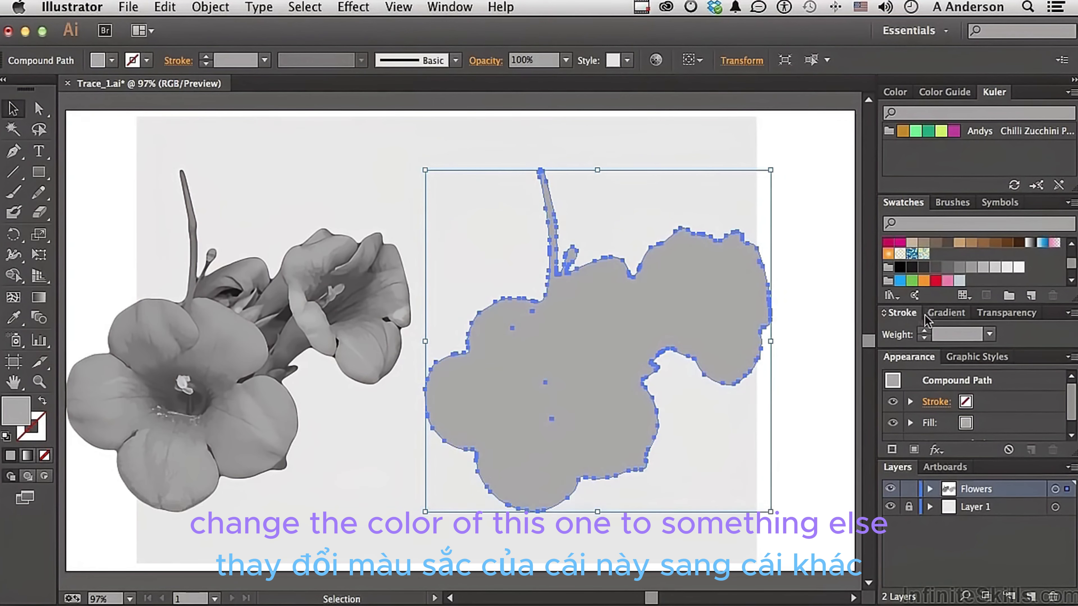
click(899, 281)
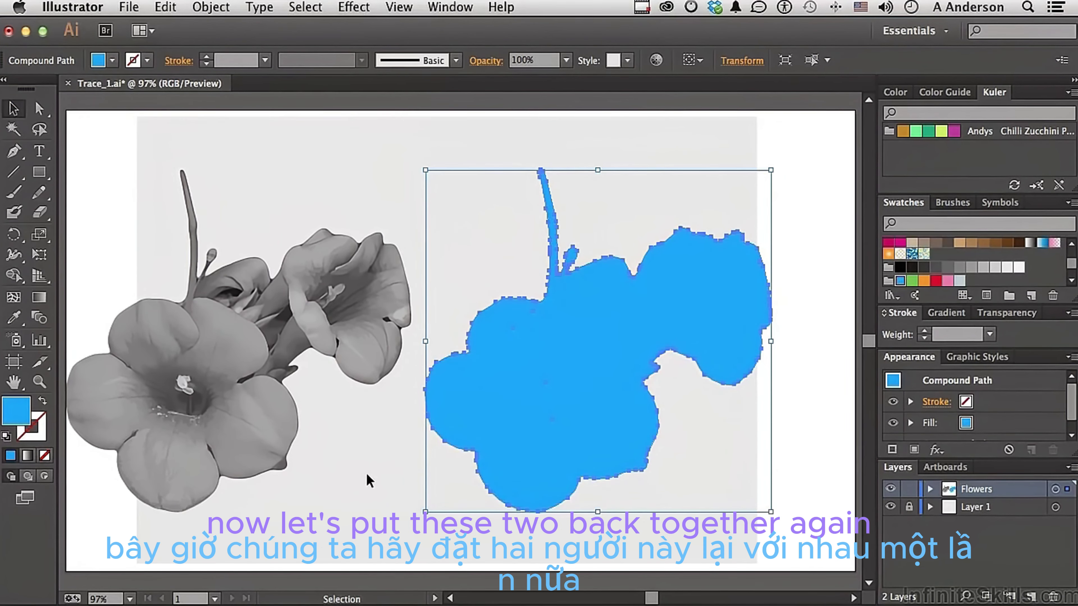
Move the gray flower group toward the blue silhouette and align both by their horizontal centers so they overlap.
drag(243, 413, 415, 418)
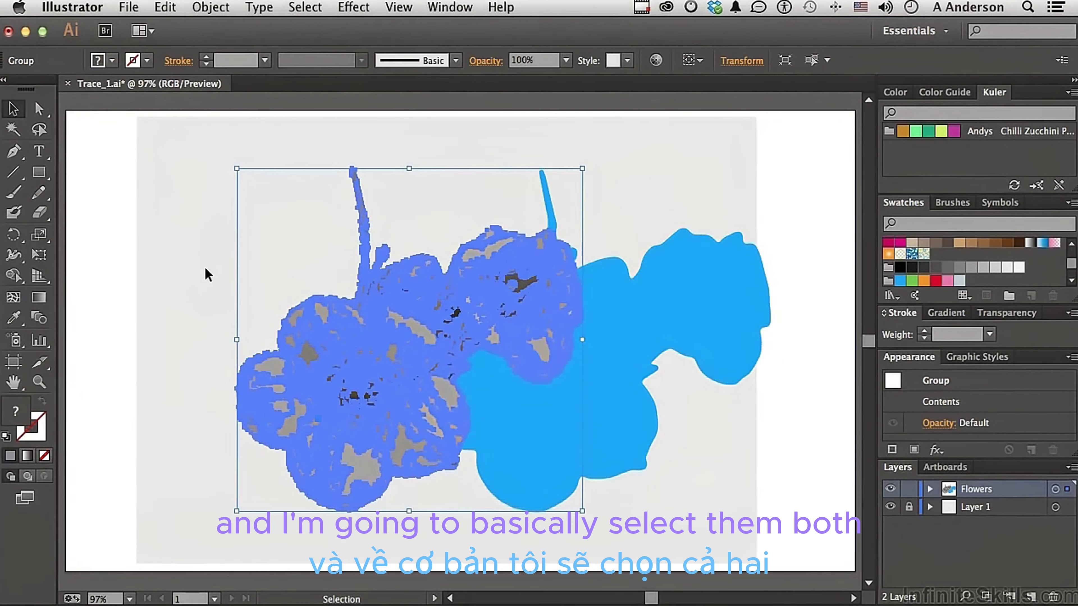
drag(200, 216, 689, 444)
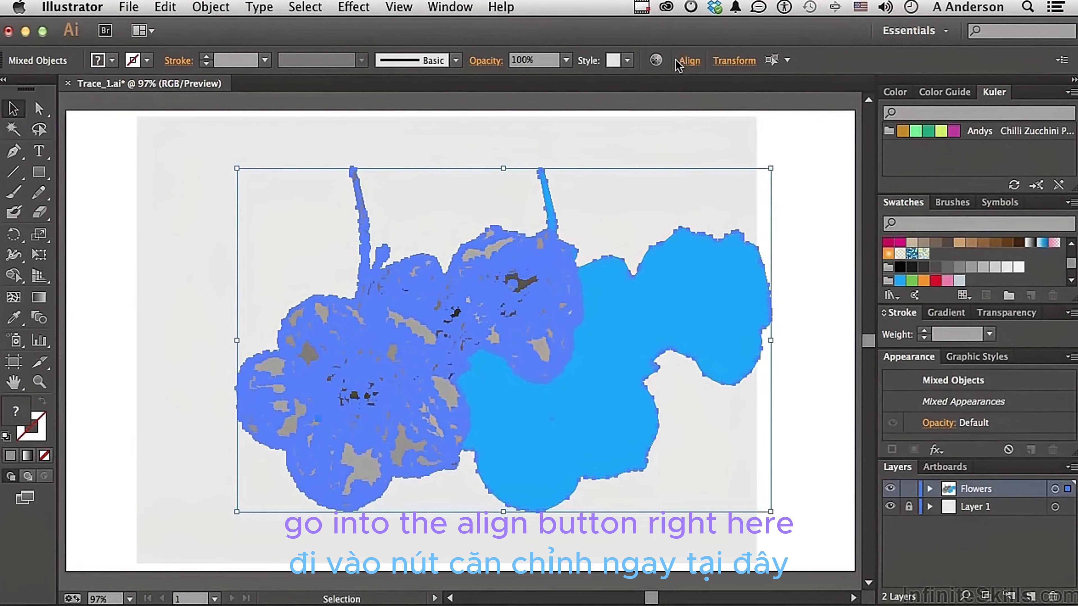
click(690, 61)
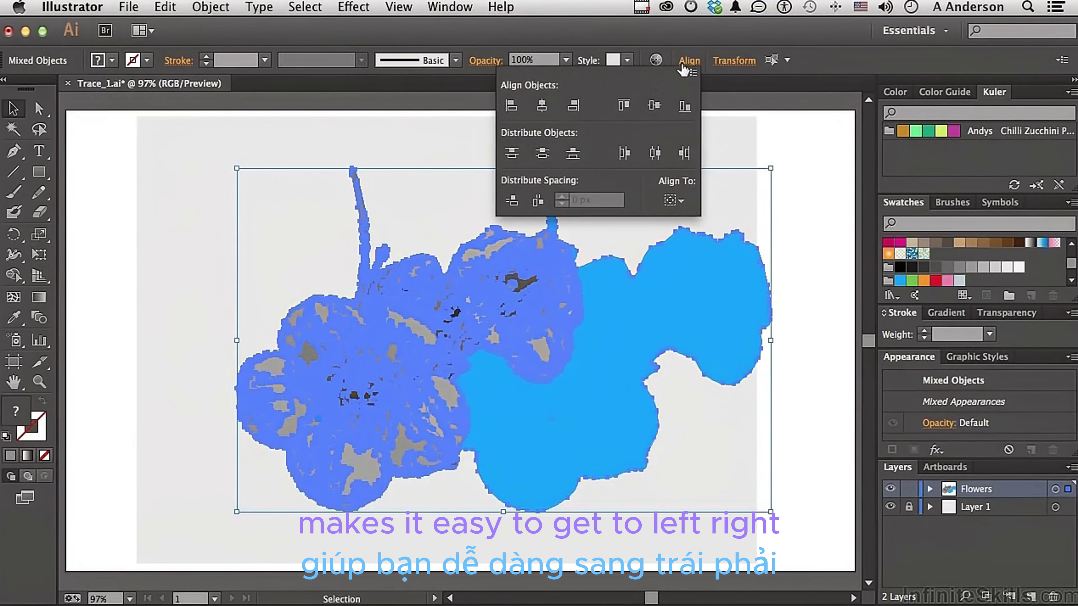
click(541, 105)
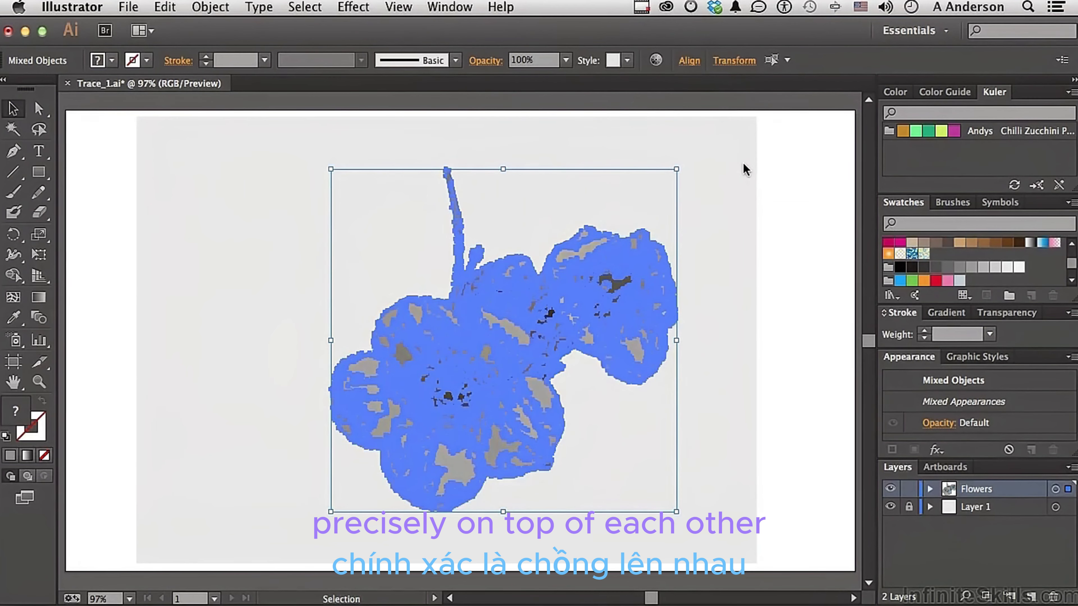
click(753, 367)
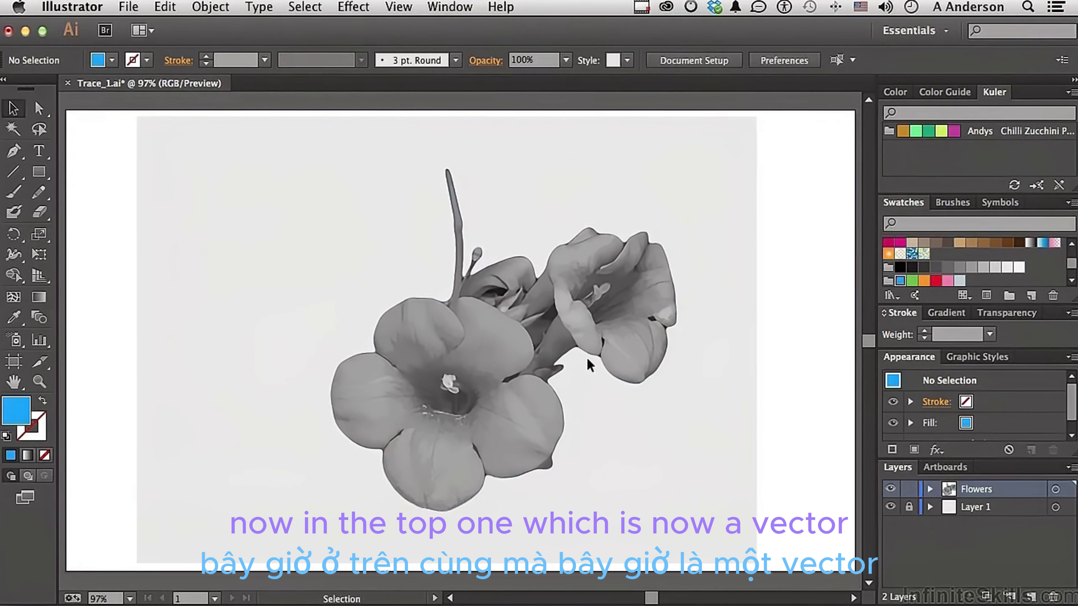
Set the blending mode of the gray flower group on top of the blue silhouette to Overlay.
click(503, 353)
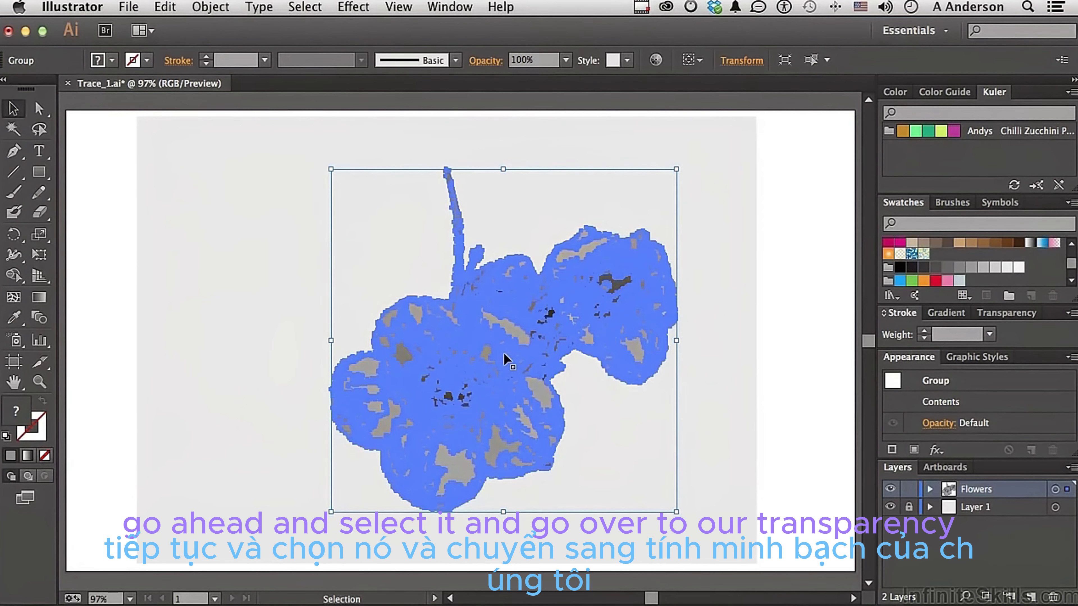
click(992, 312)
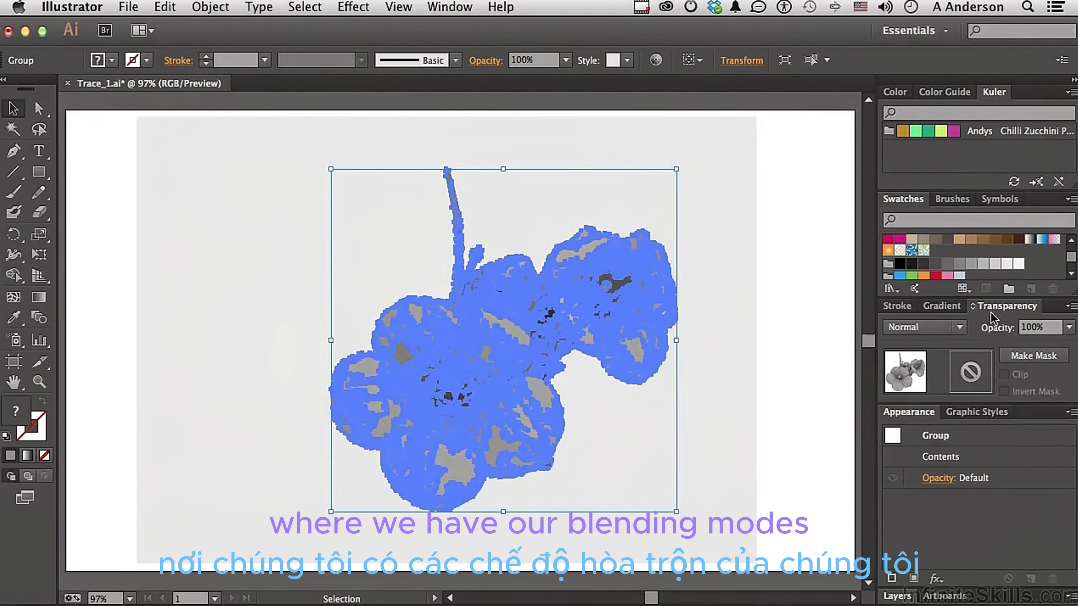
click(947, 327)
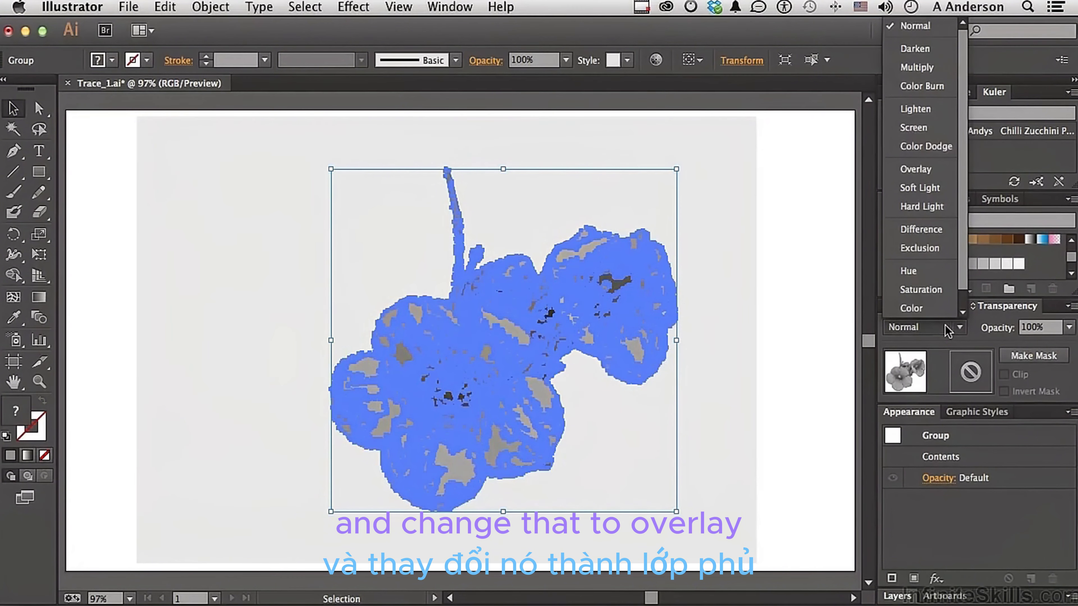
click(942, 170)
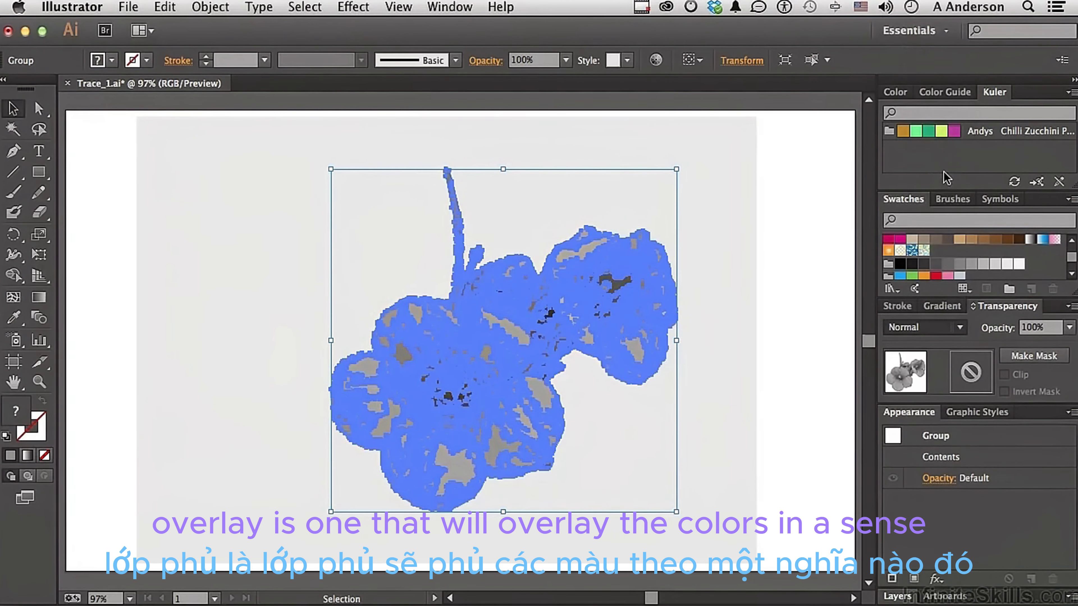
click(759, 266)
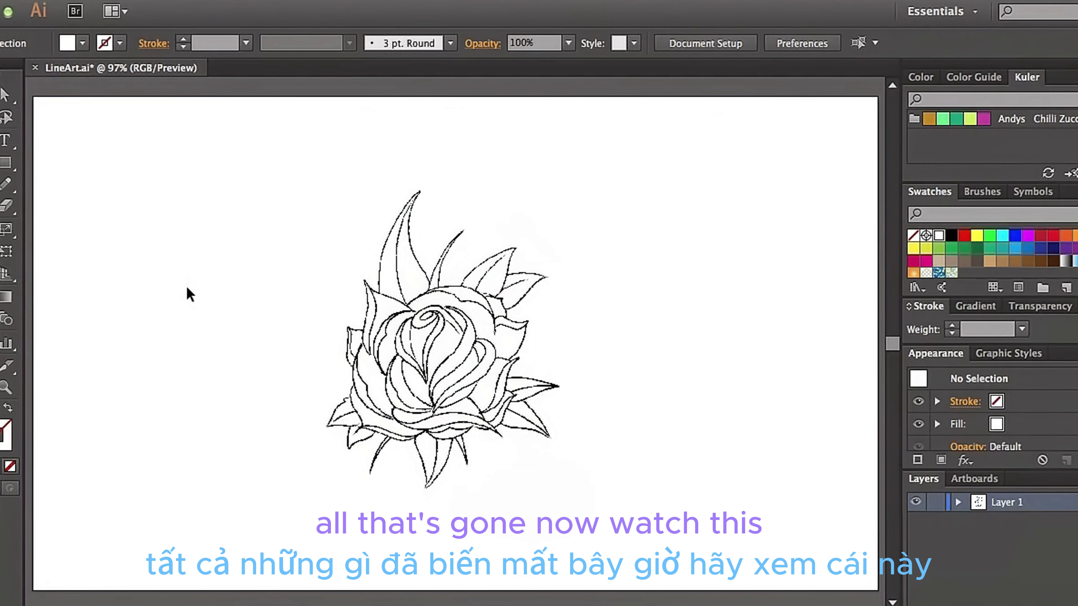
Move the linked Rose.psd line drawing to the right and place a duplicate of it on its left side.
drag(428, 358, 567, 358)
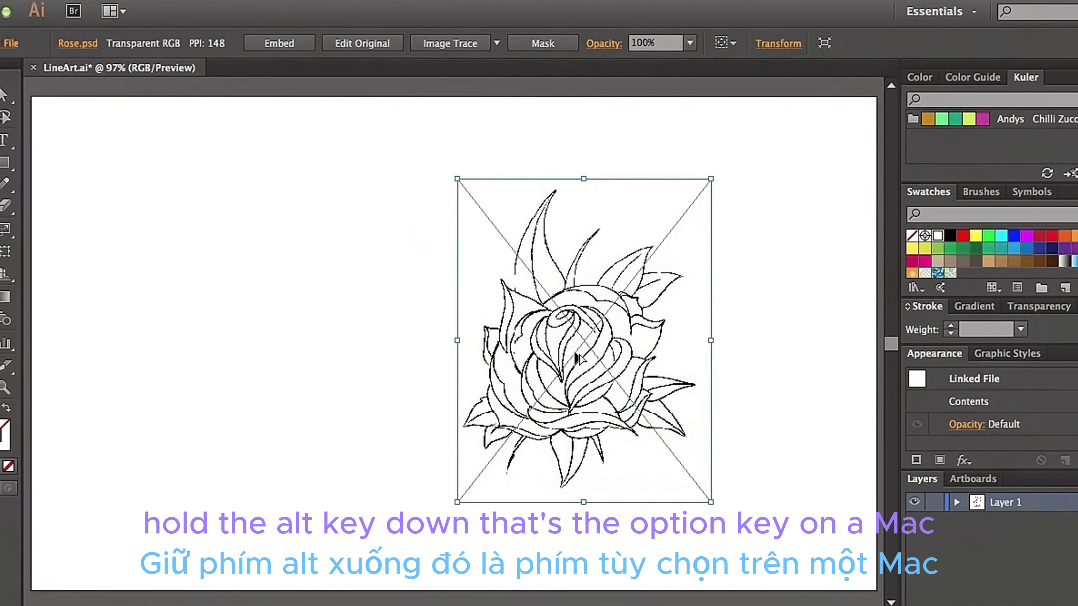
drag(578, 358, 322, 346)
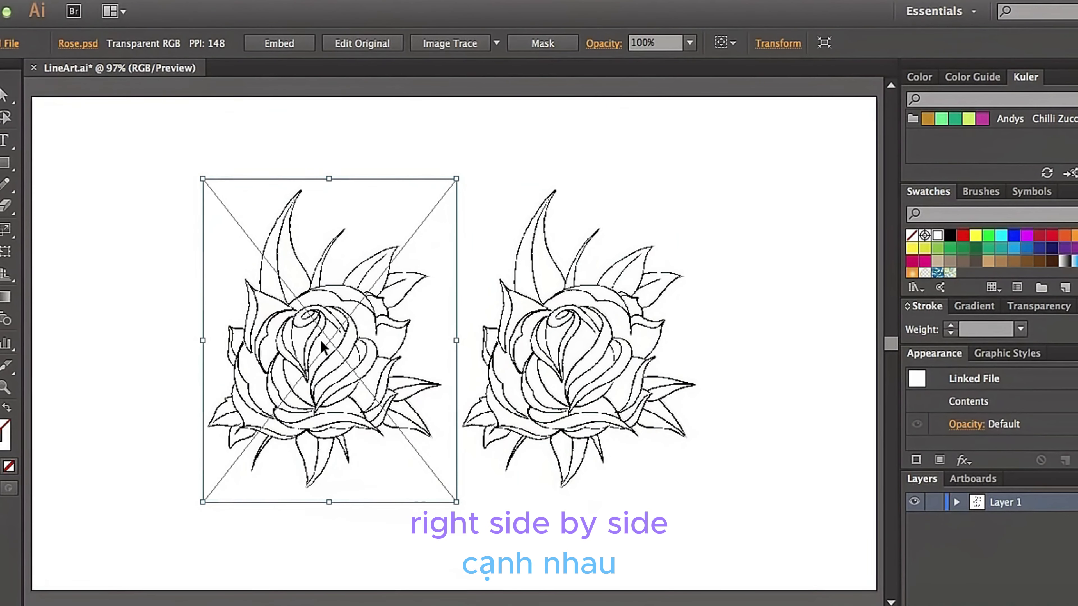
click(137, 327)
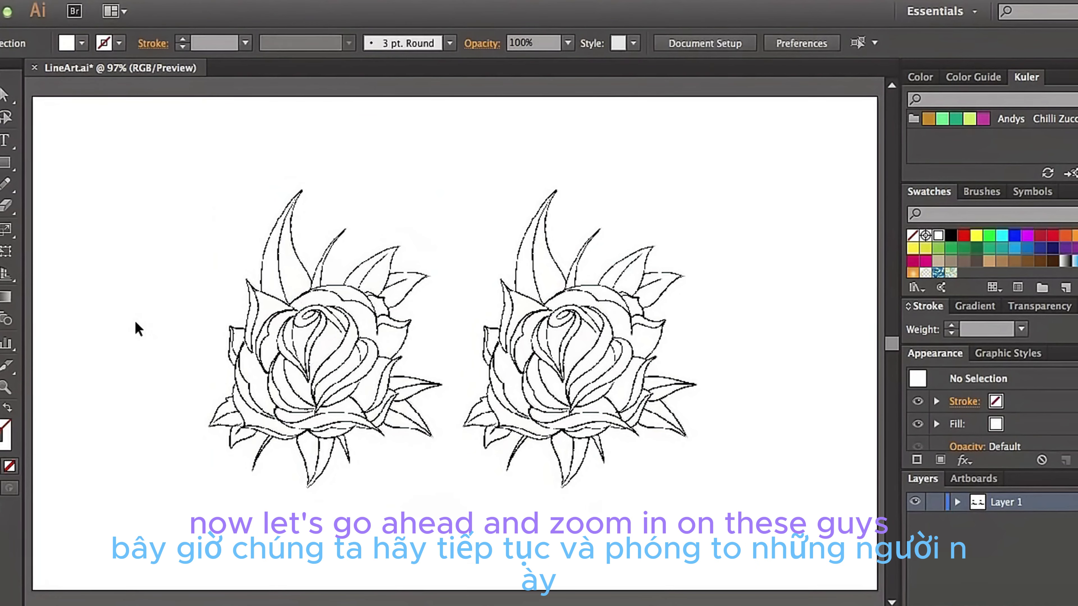
Trace the right-hand rose drawing using Image Trace with the Default preset.
click(7, 389)
drag(342, 252, 577, 403)
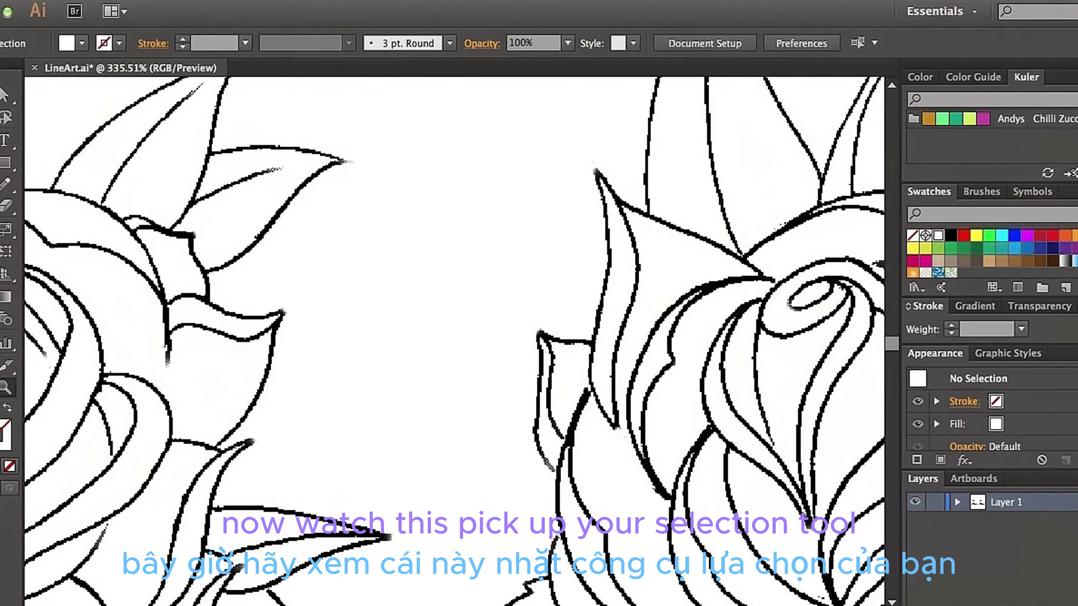
click(743, 435)
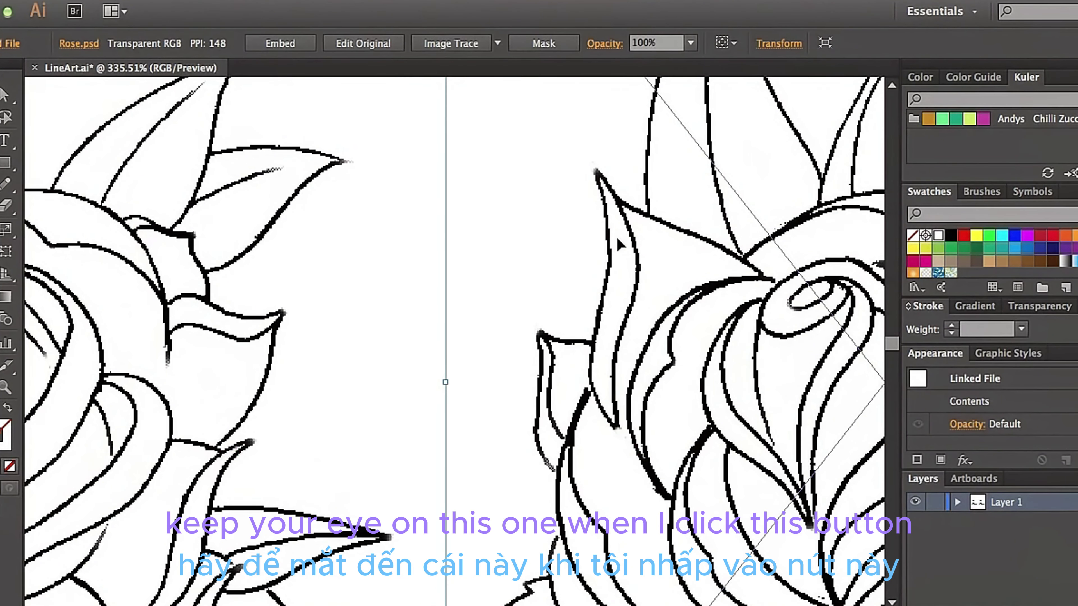
click(453, 40)
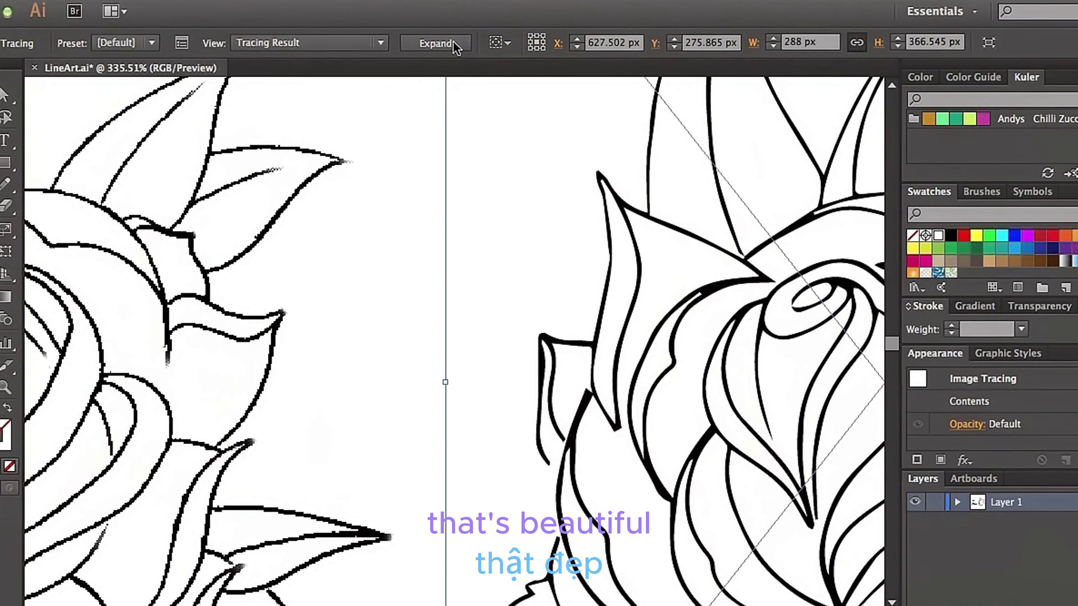
Retrace the right-hand rose with the Line Art preset and expand the tracing into editable paths.
key(super+minus)
key(super+minus)
key(super+minus)
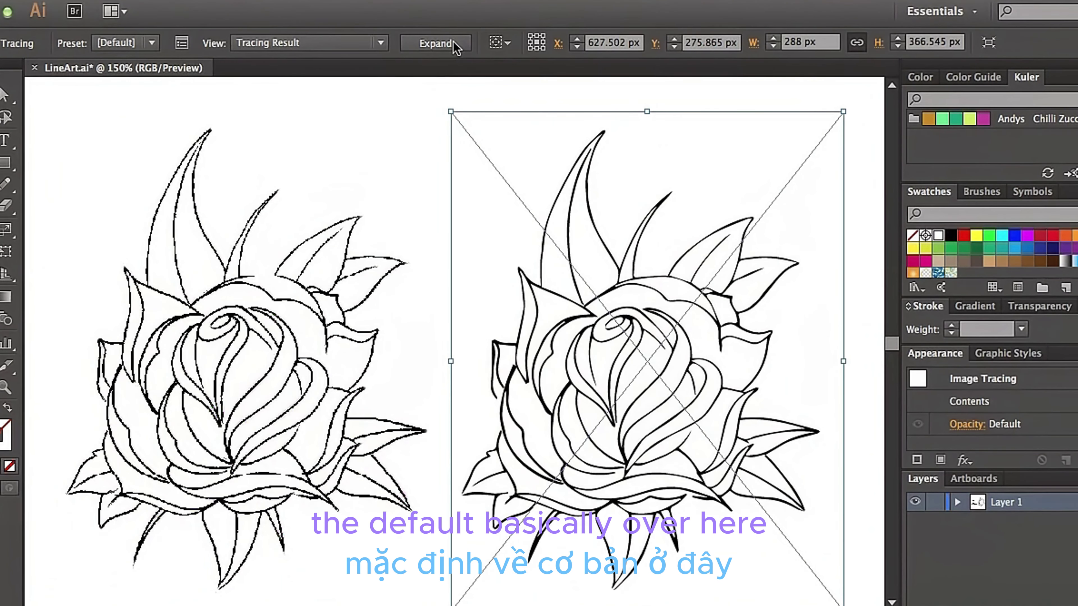
click(122, 50)
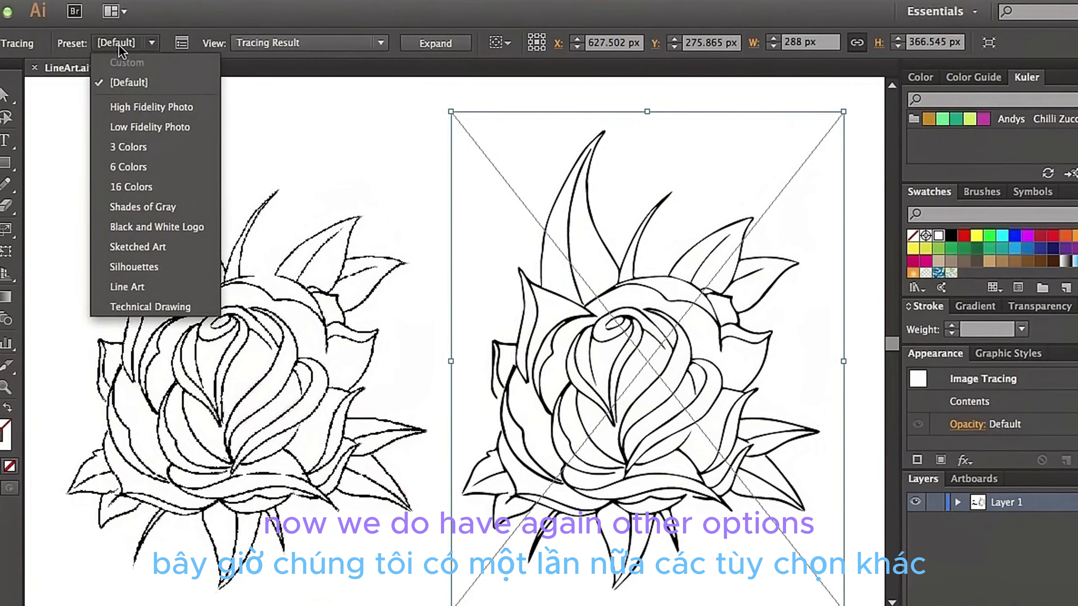
click(141, 288)
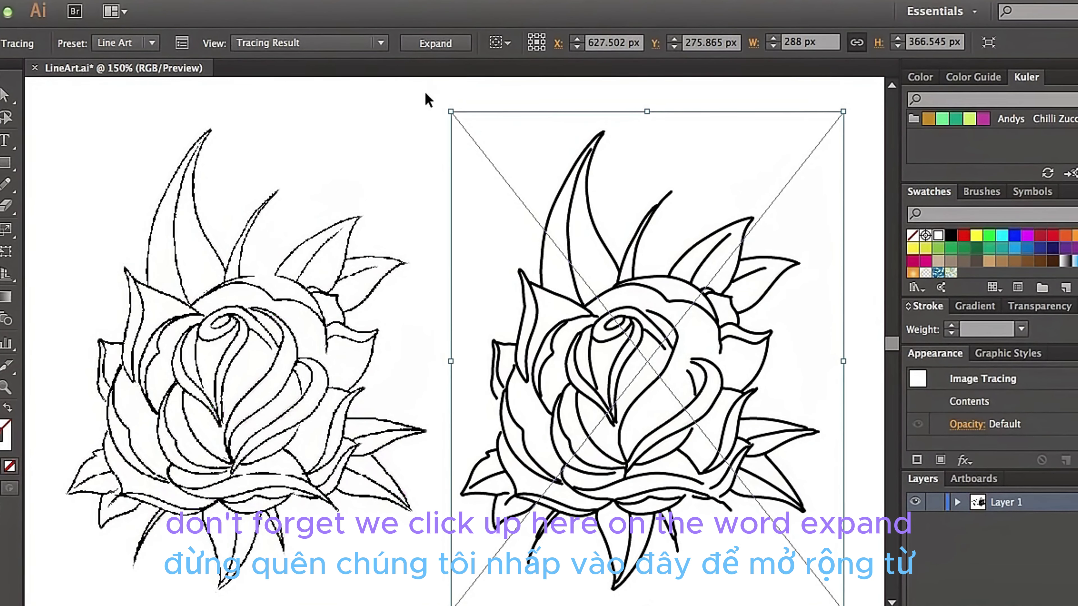
click(451, 44)
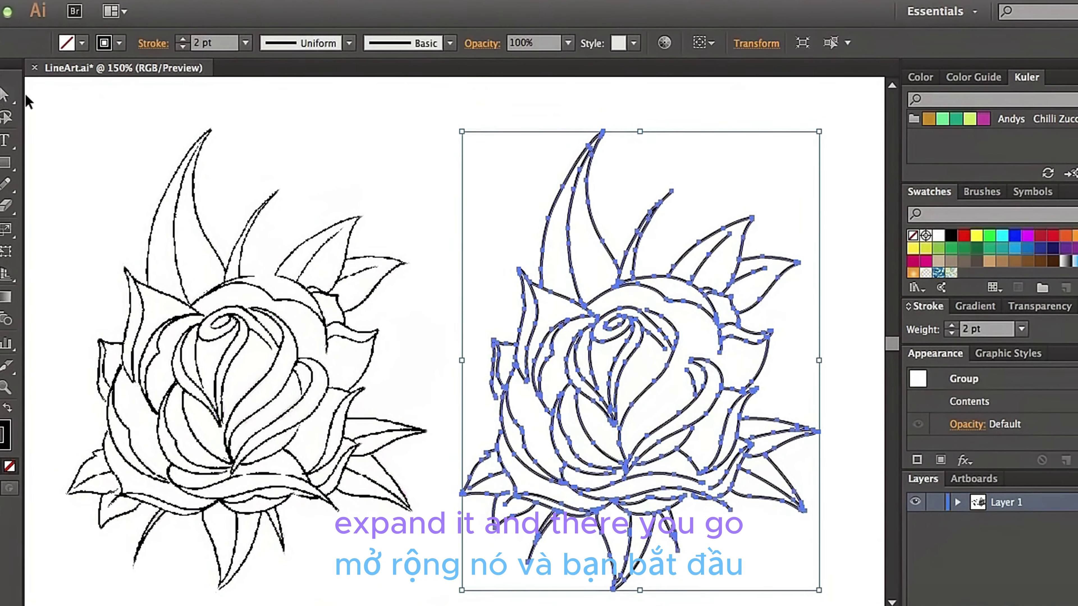
Deselect the expanded rose and inspect individual stroke paths in its tall upper leaf.
click(435, 163)
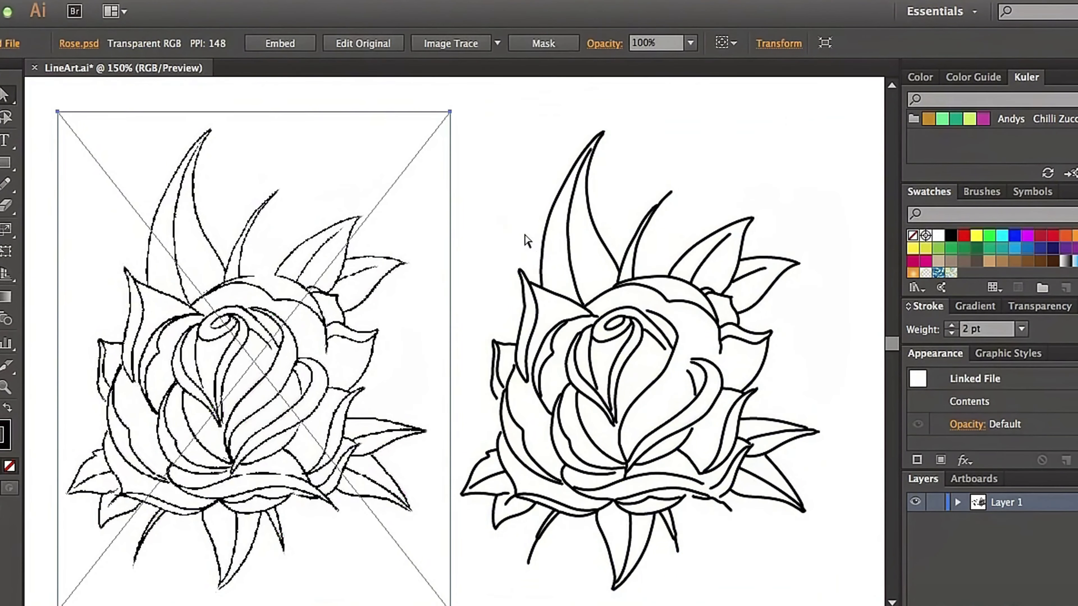
click(570, 255)
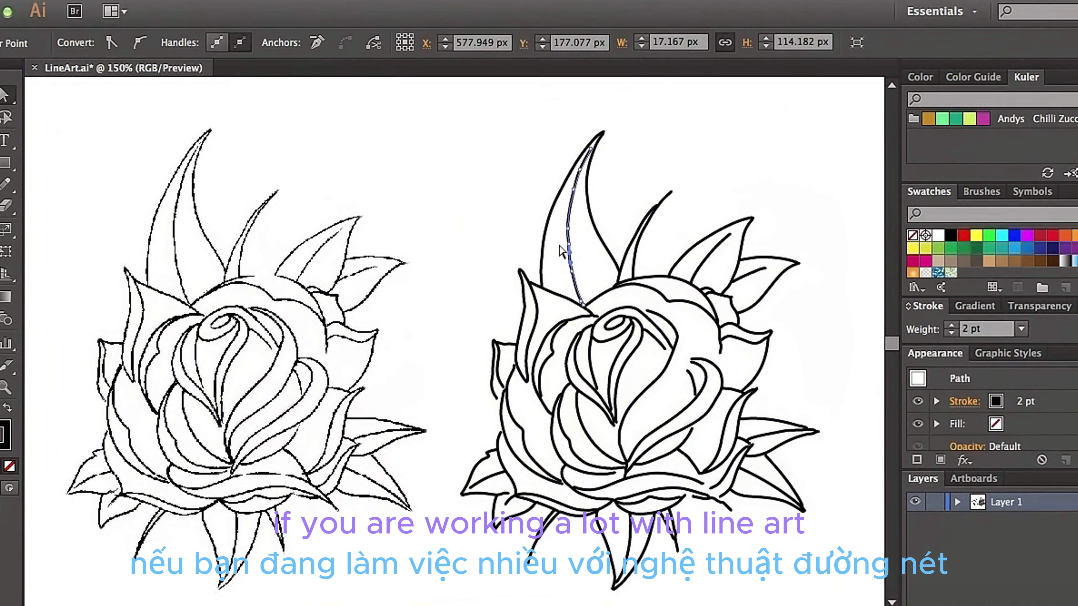
click(544, 249)
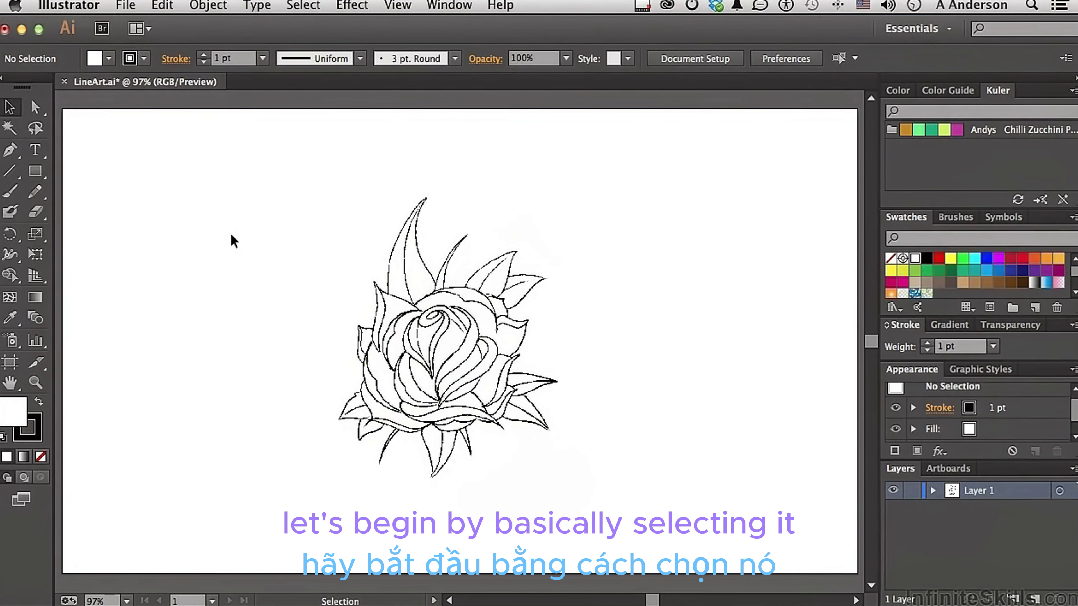
Trace the linked Rose.psd drawing with the Default preset of Image Trace and open the detailed tracing options.
click(422, 319)
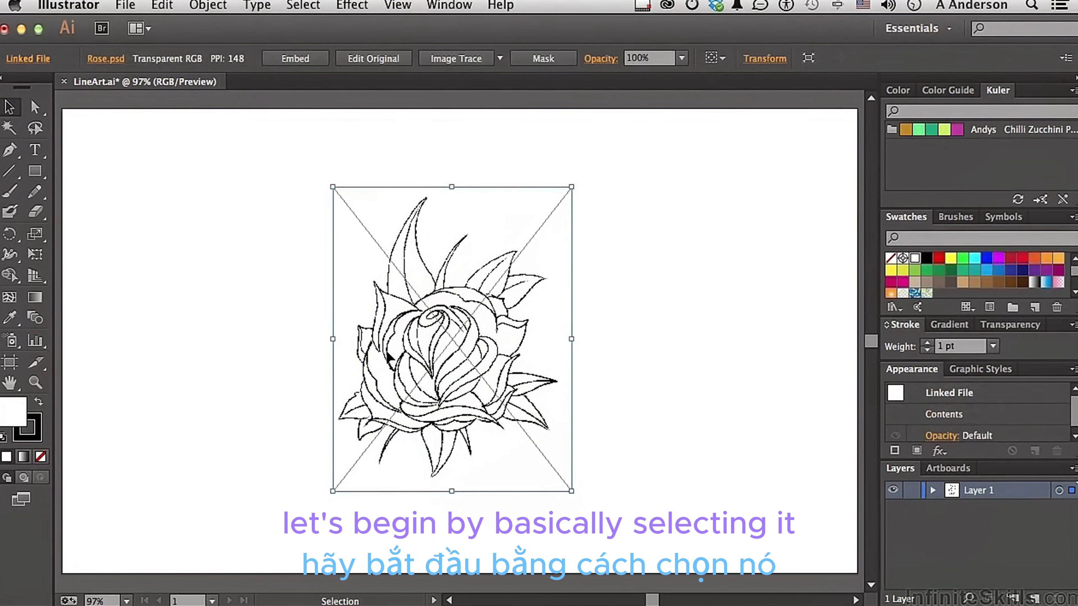
click(463, 59)
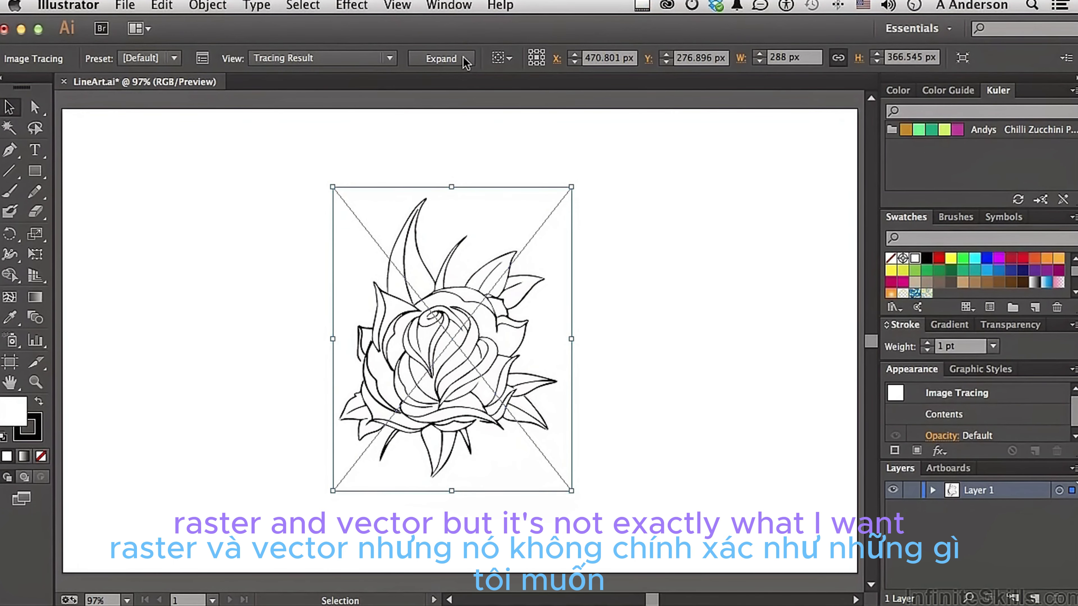
click(176, 59)
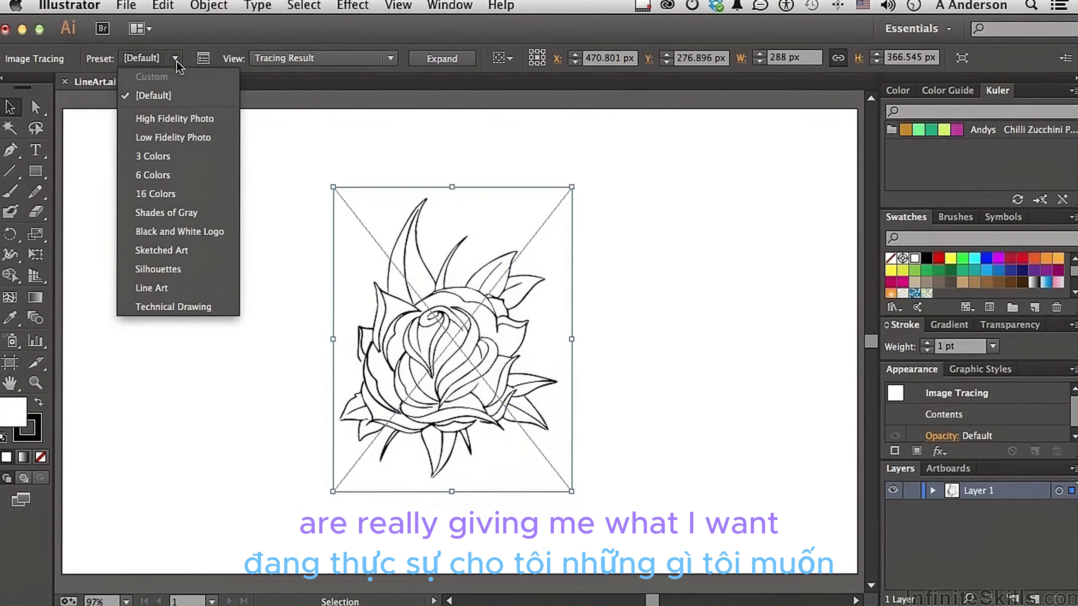
click(177, 61)
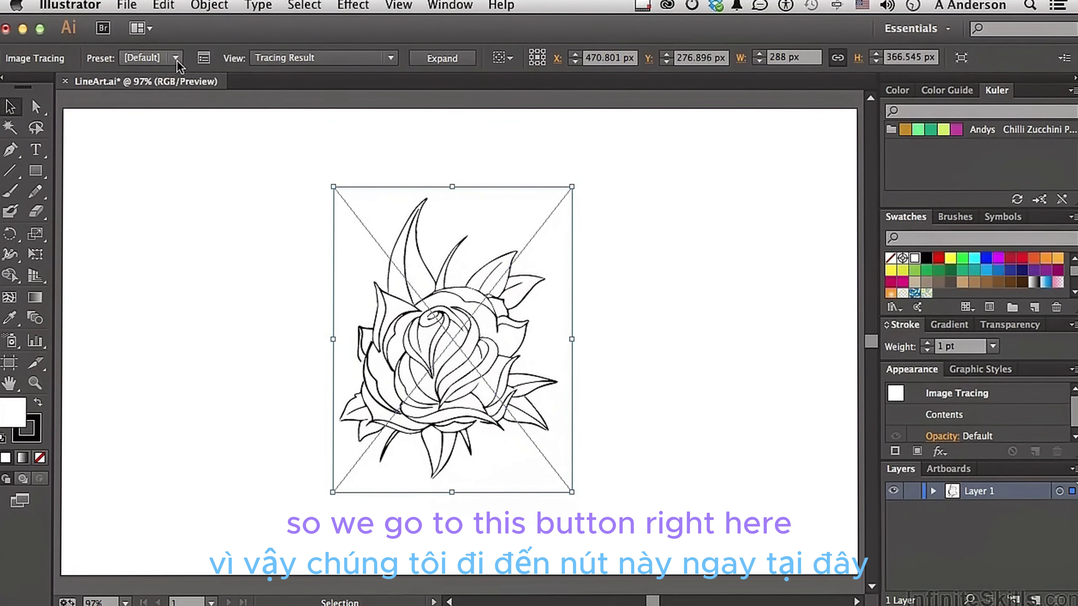
click(204, 59)
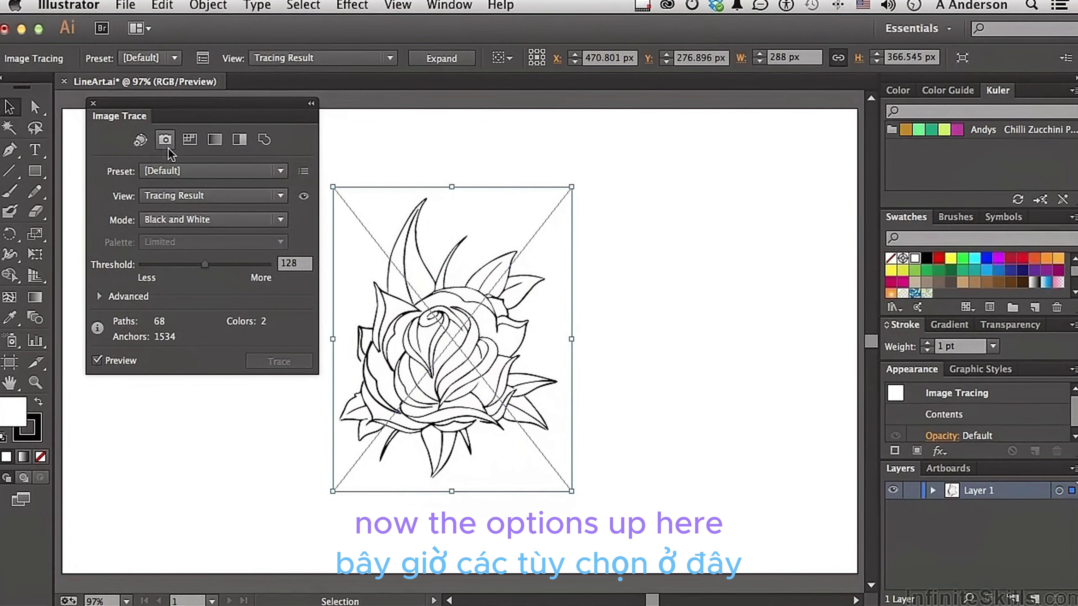
Examine the preset, preset-saving, view and mode choices for the tracing, and compare the source image with the tracing result.
click(198, 171)
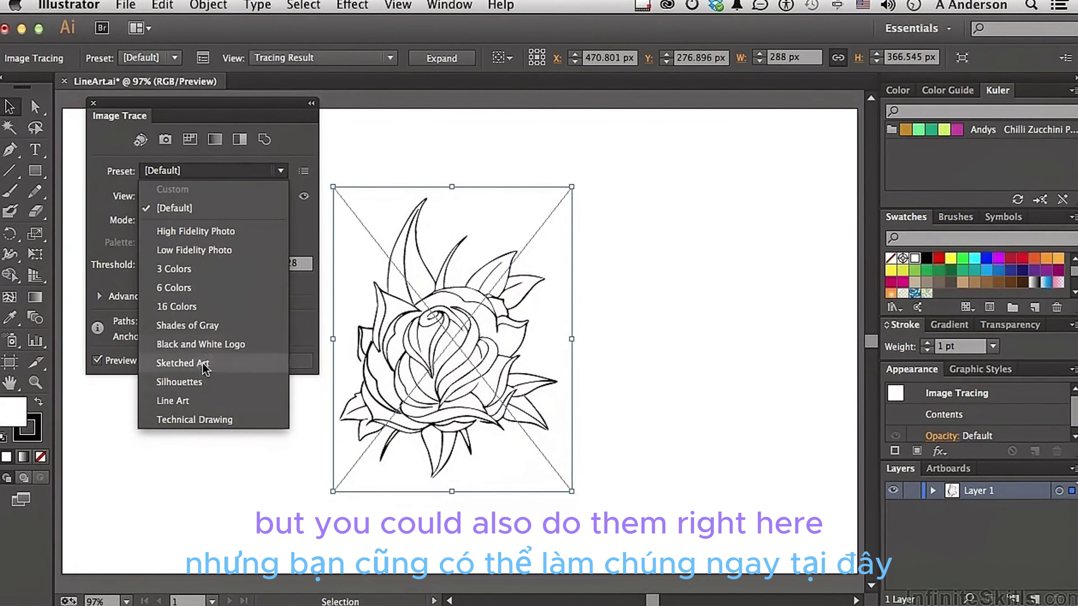
click(193, 448)
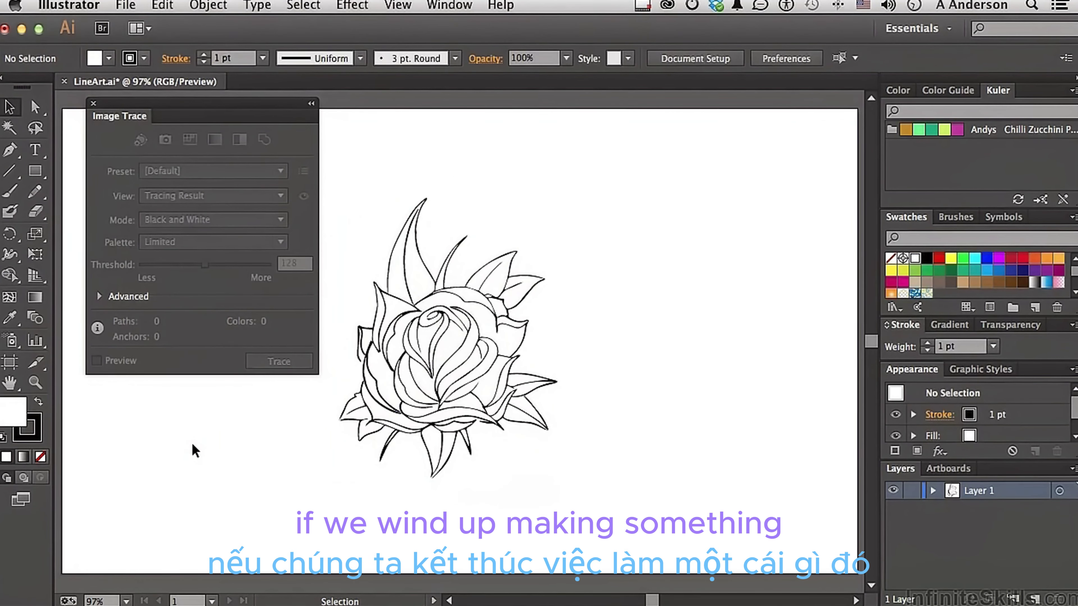
click(464, 363)
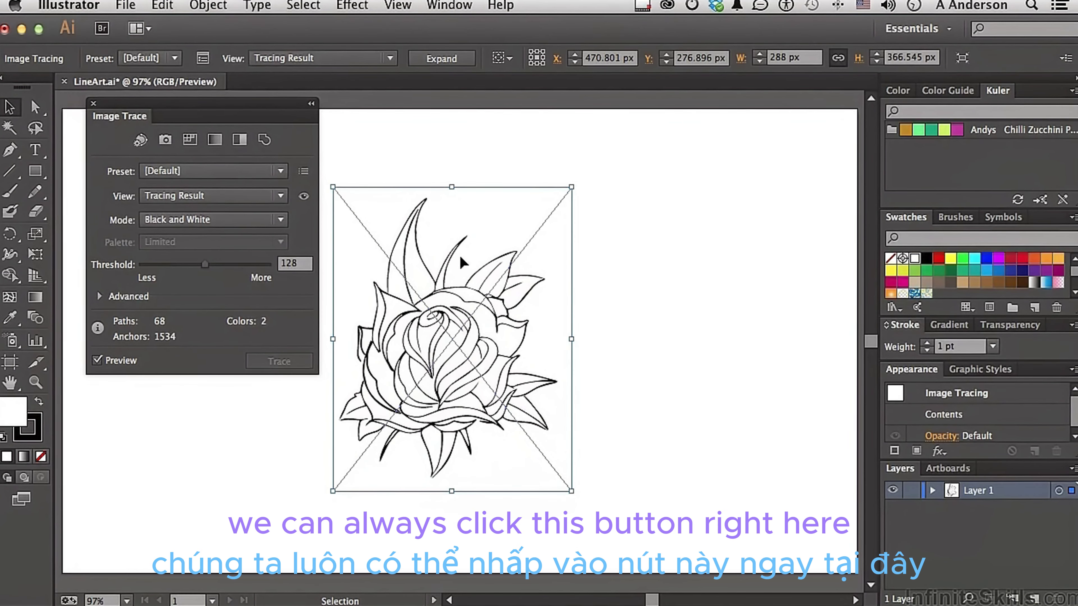
click(303, 170)
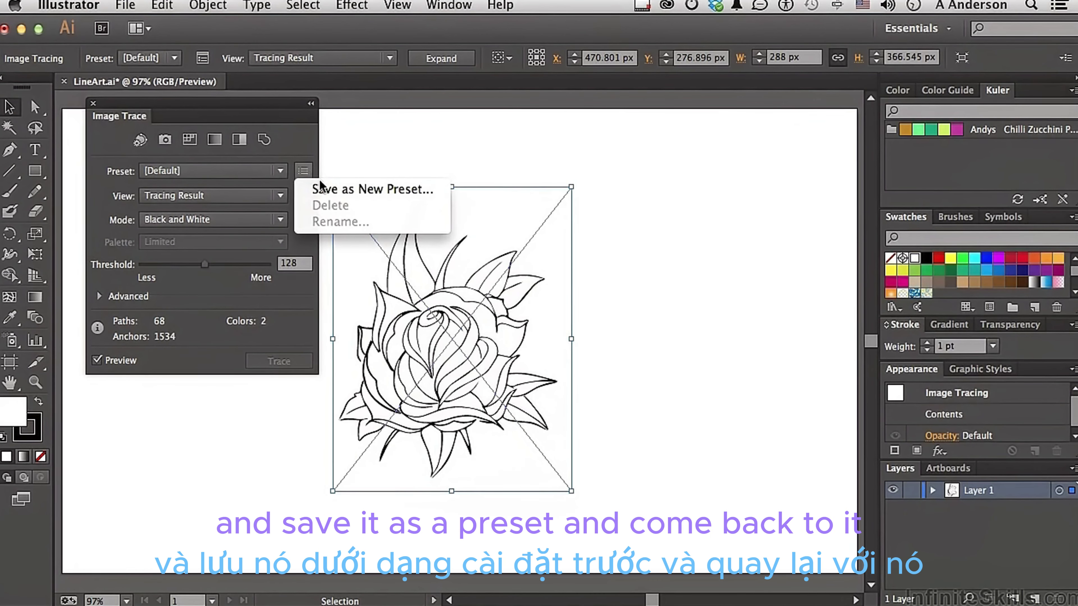
click(299, 151)
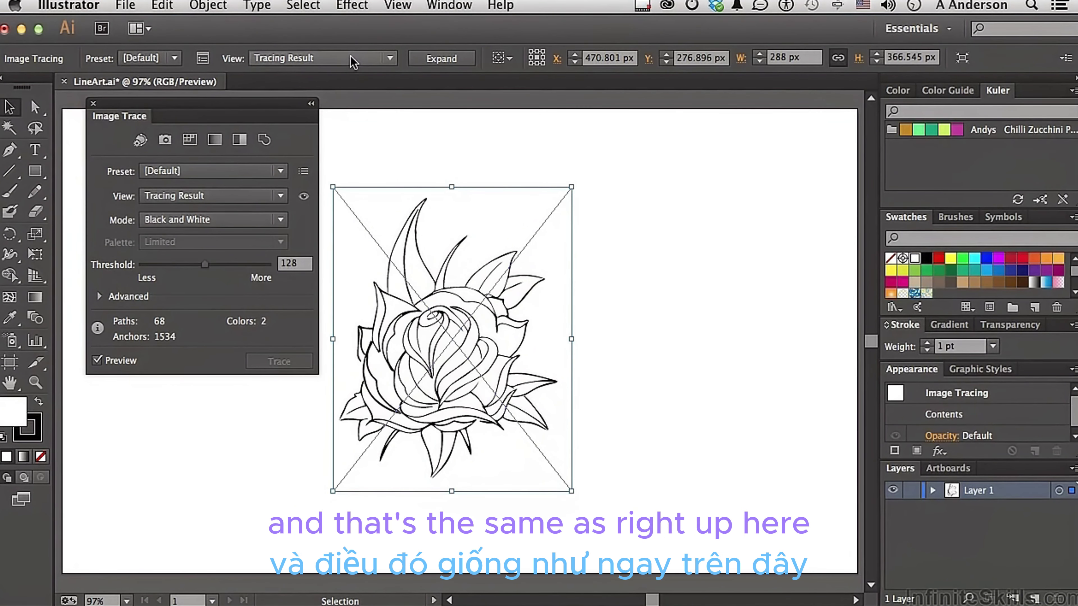
click(278, 196)
click(276, 200)
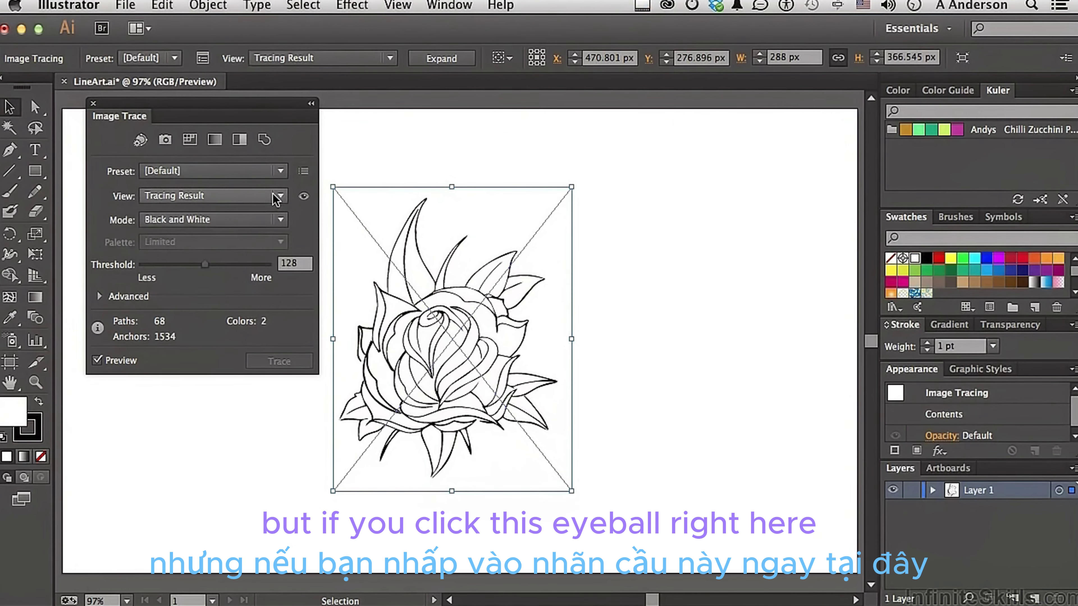
click(303, 196)
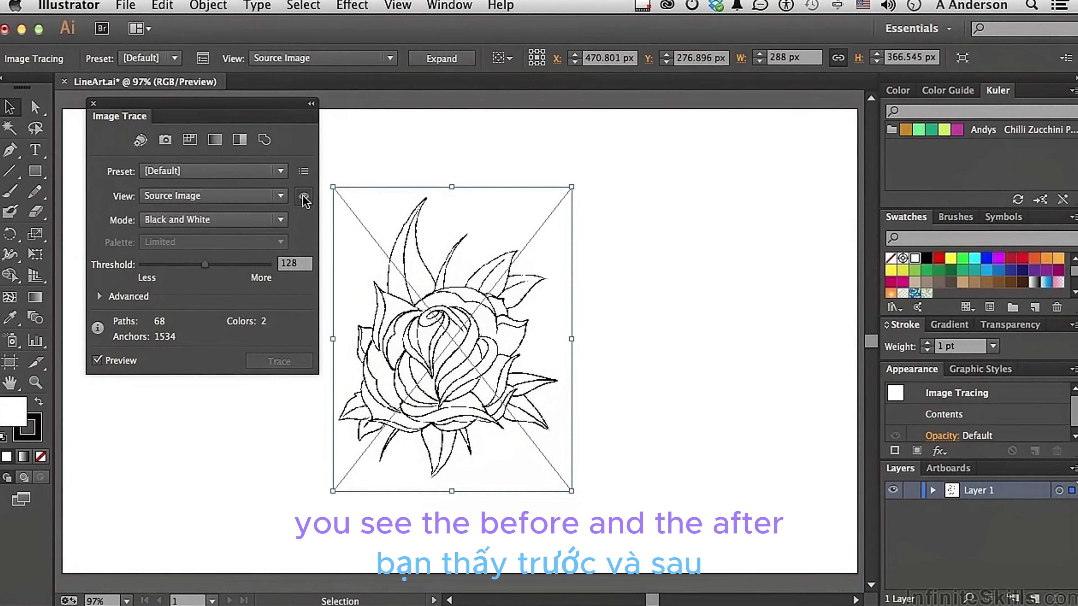
click(303, 196)
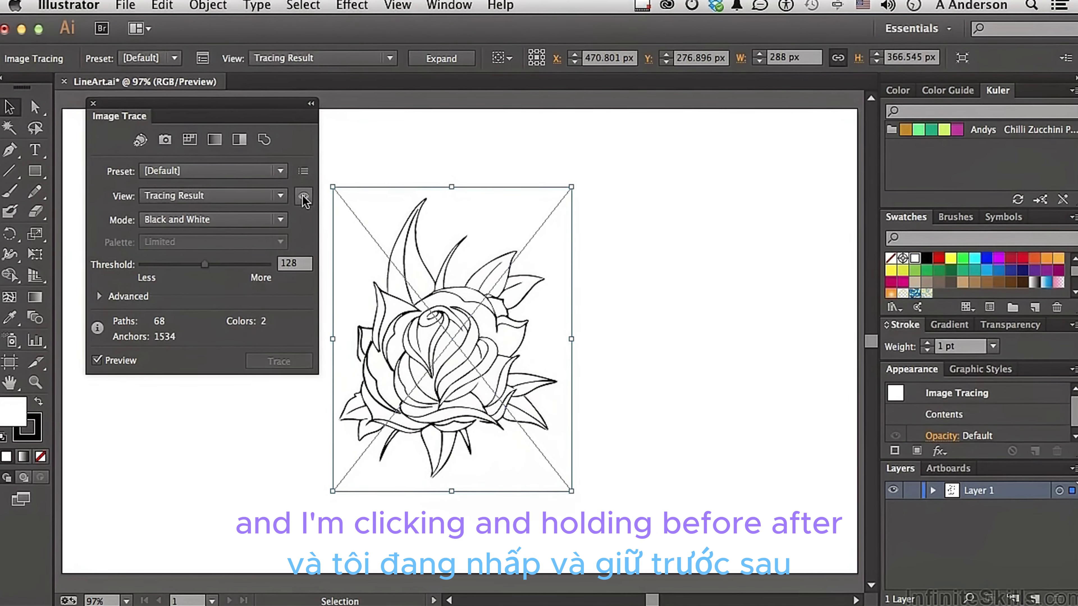
click(197, 223)
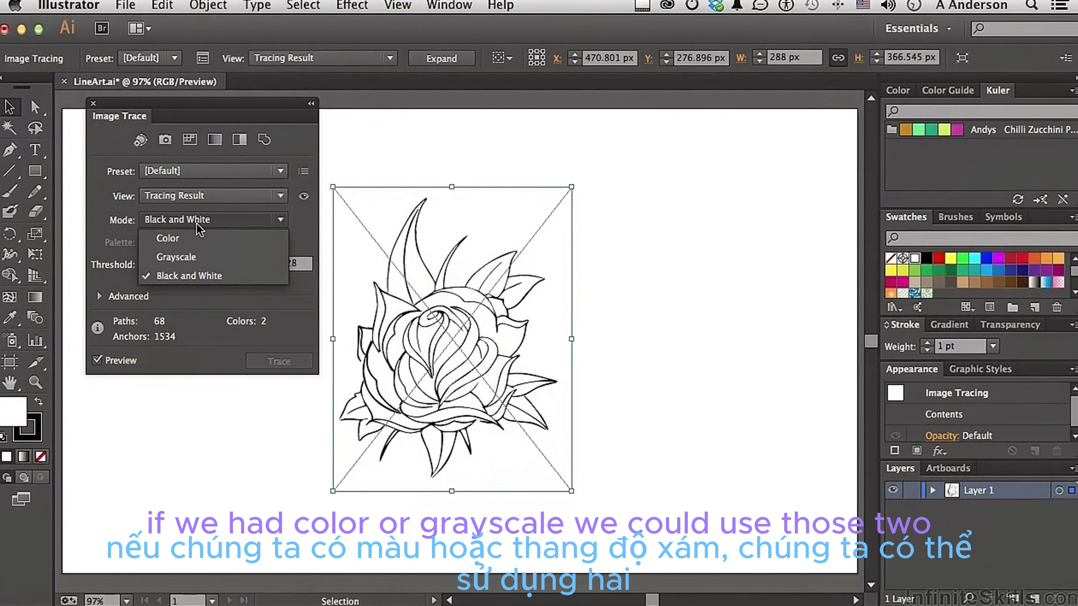
click(94, 220)
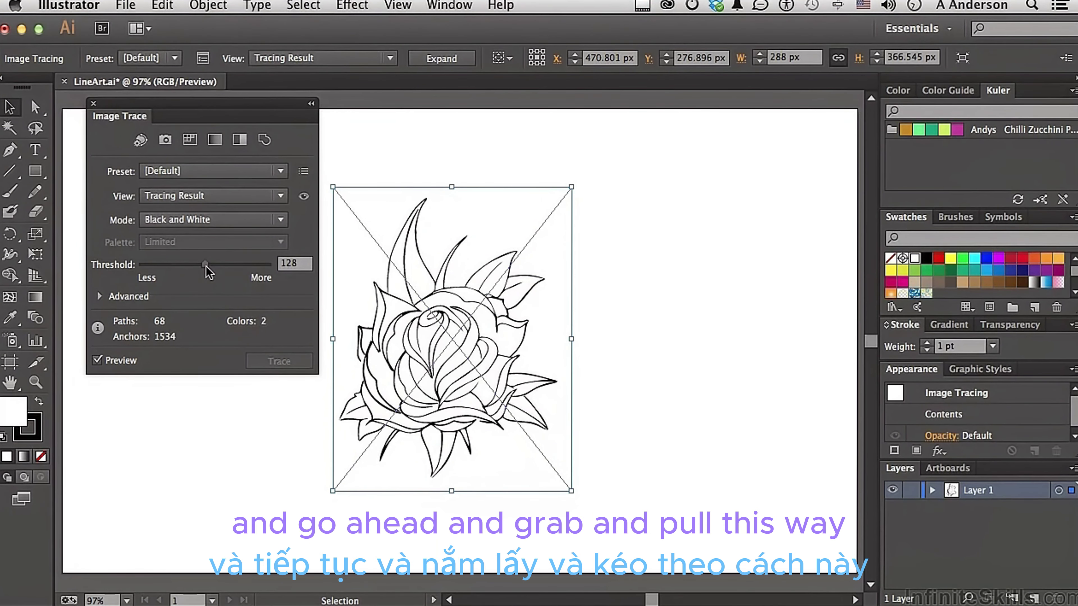
Try black-and-white tracing thresholds of 34 and 255, and set the threshold to 133.
drag(207, 271, 162, 271)
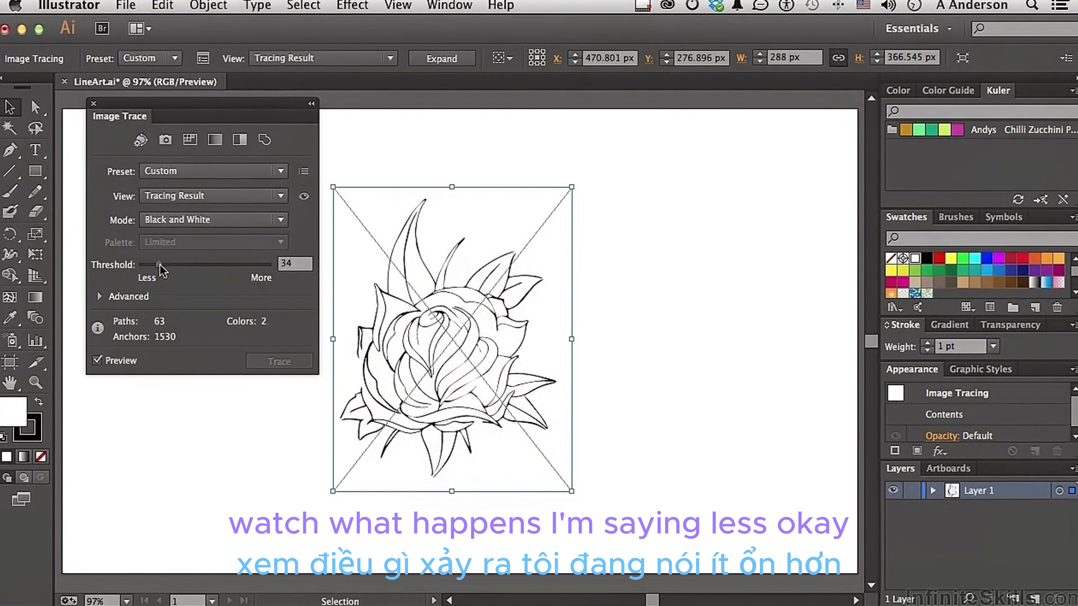
drag(160, 264, 274, 268)
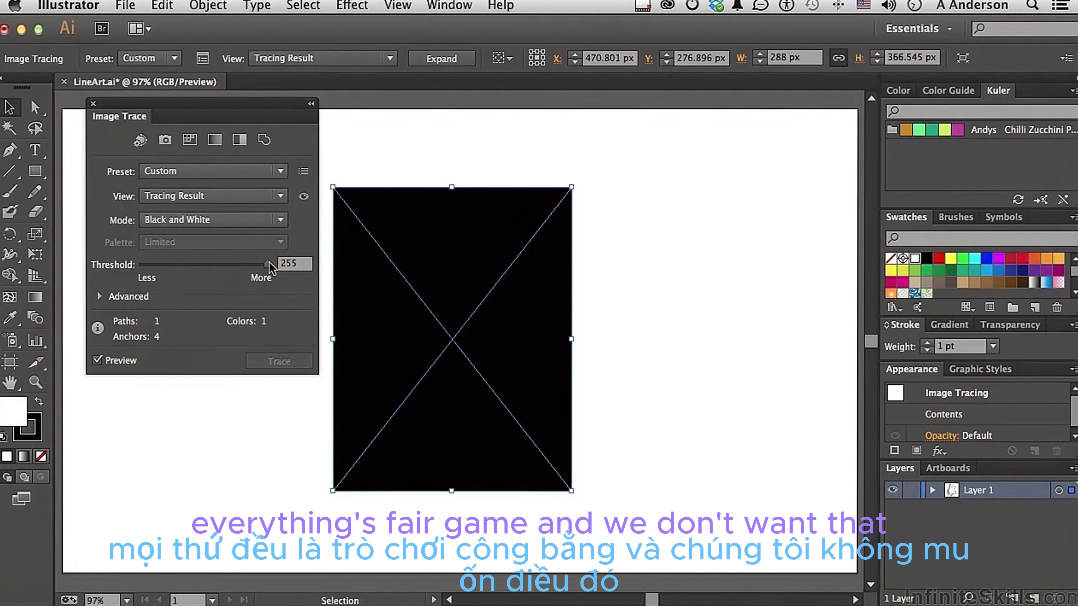
drag(269, 263, 210, 265)
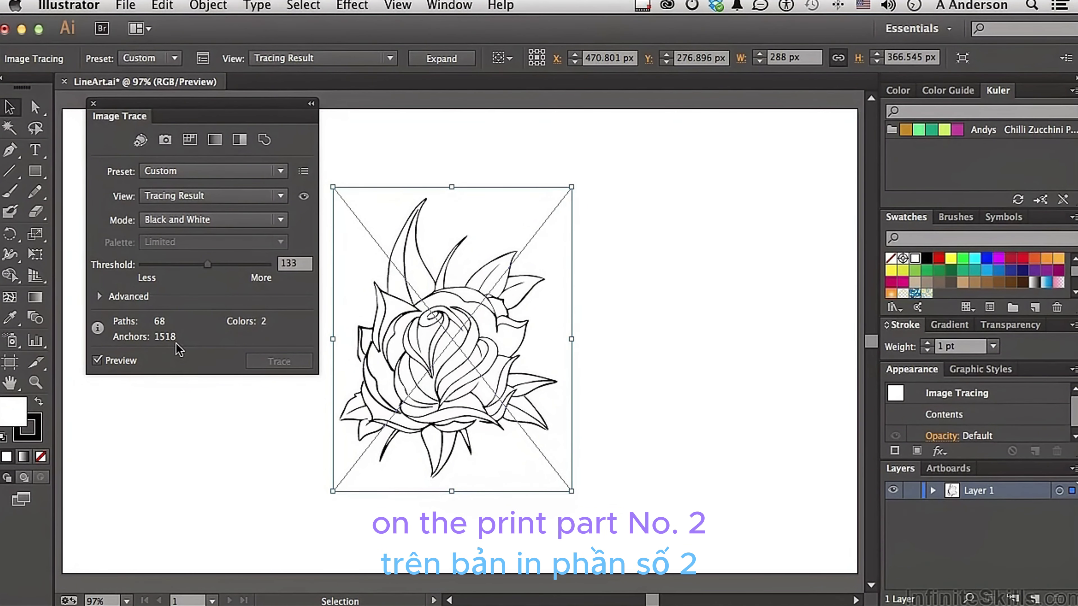
Reveal the advanced tracing settings, test path fitting at 100% and 1%, and set Paths to 48%.
click(100, 296)
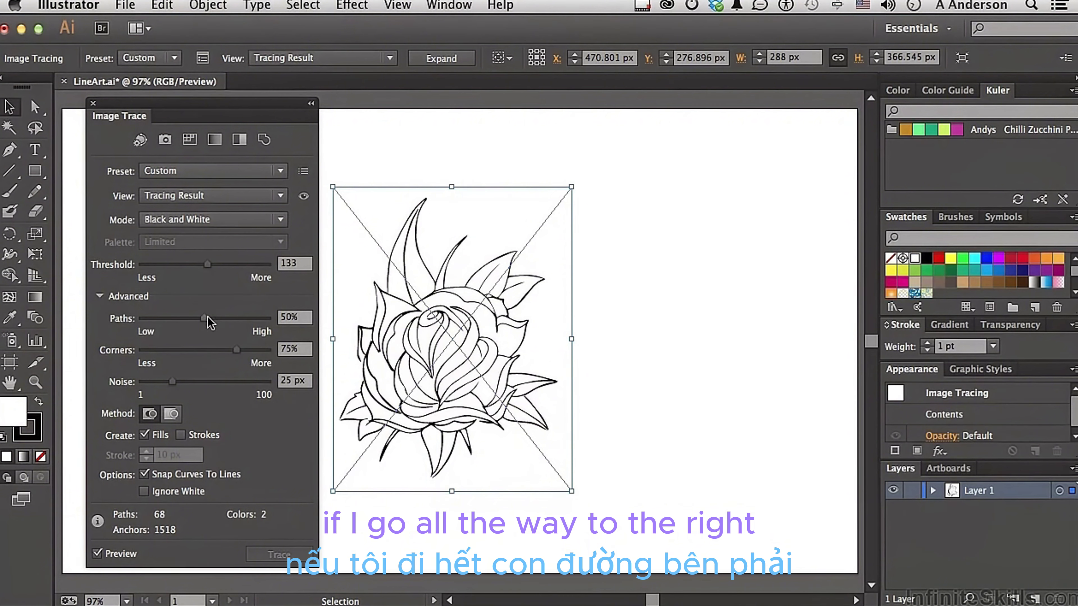
drag(208, 317, 275, 328)
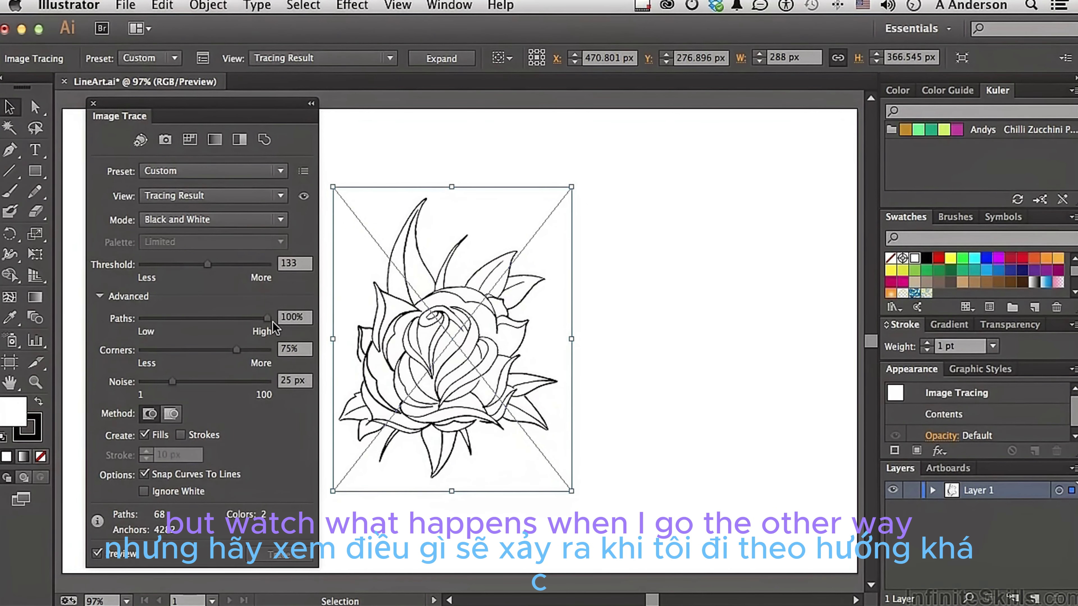
drag(268, 318, 126, 324)
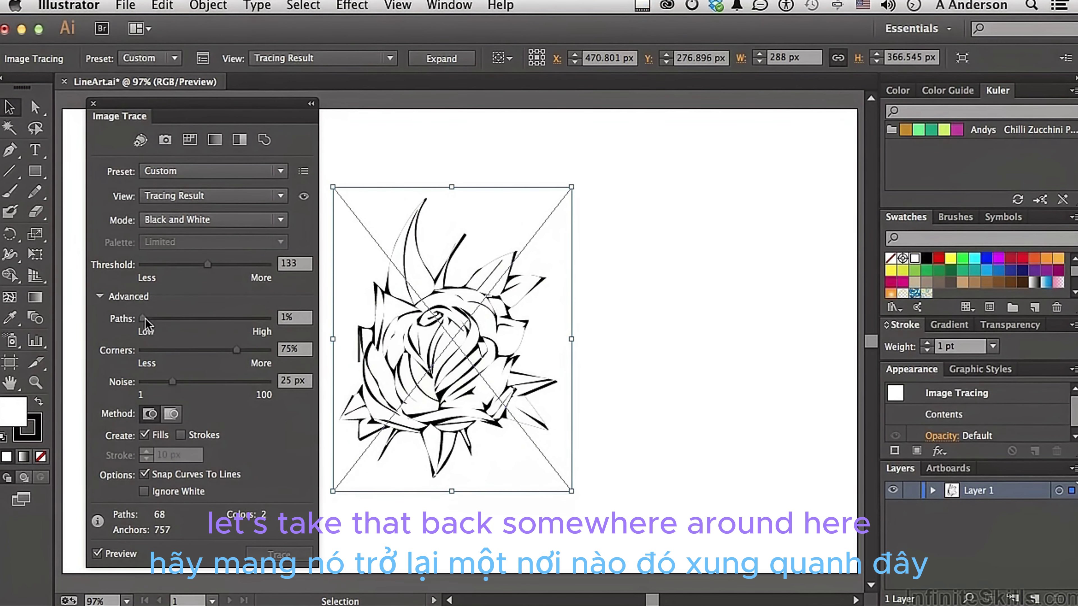
drag(144, 319, 207, 332)
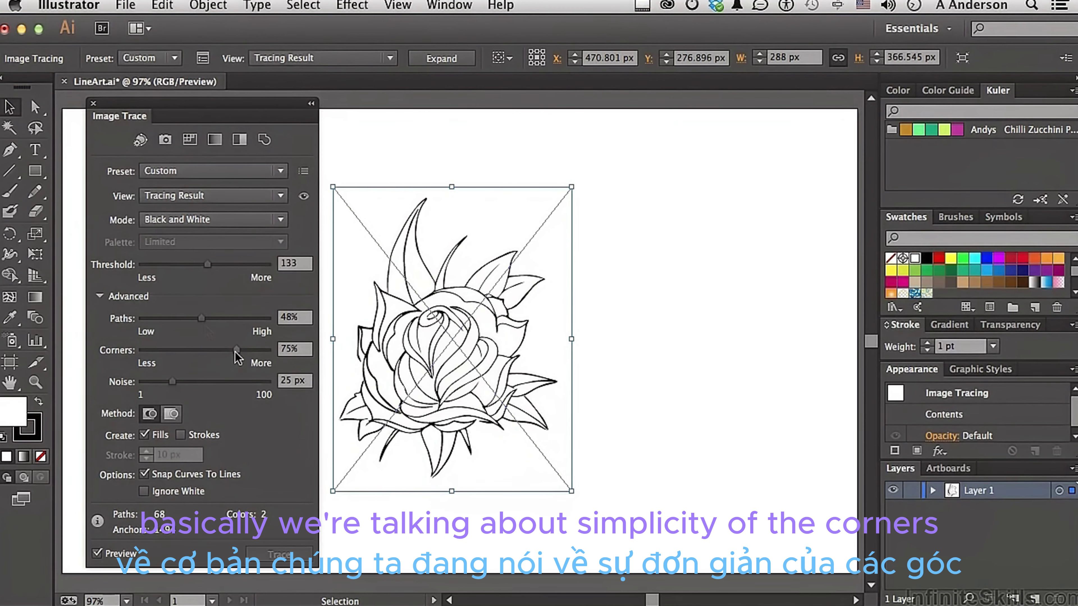
Test the tracing's corner emphasis at 100% and 0%, and set Corners to 50%.
drag(236, 353, 274, 357)
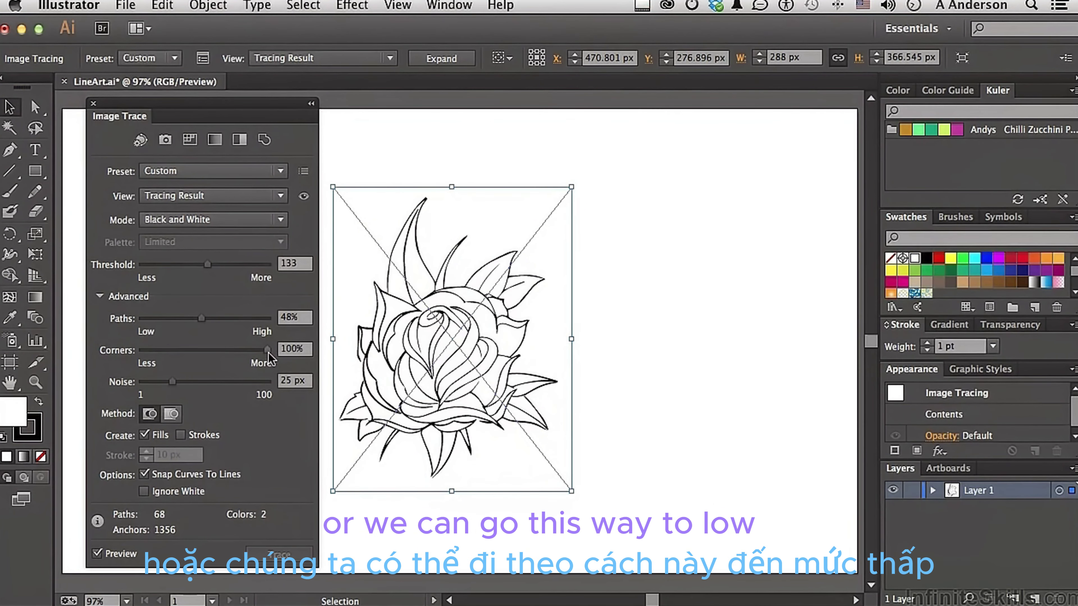
drag(268, 353, 140, 358)
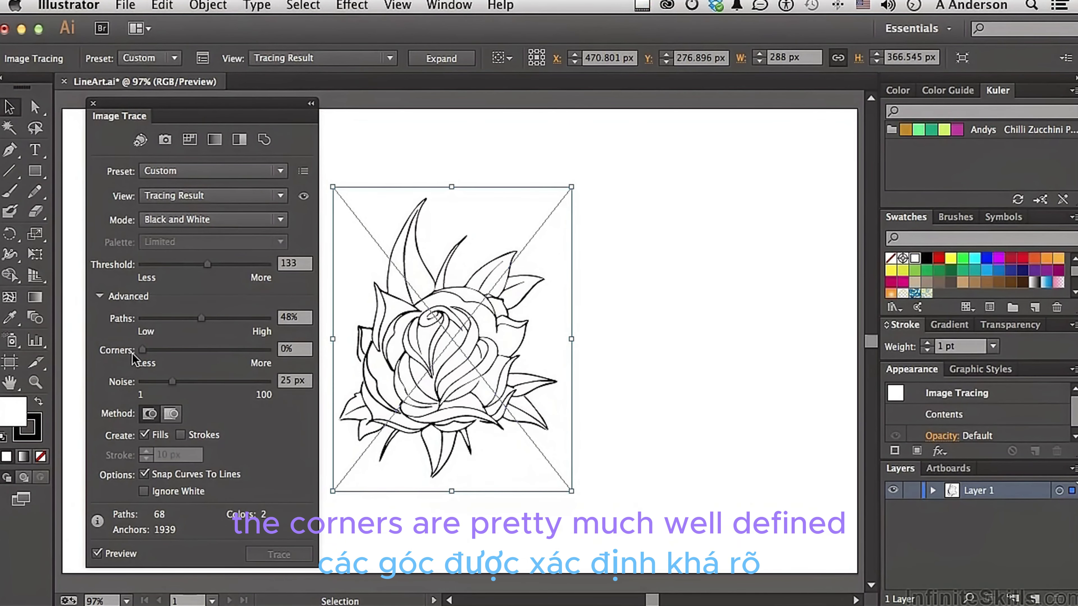
click(205, 350)
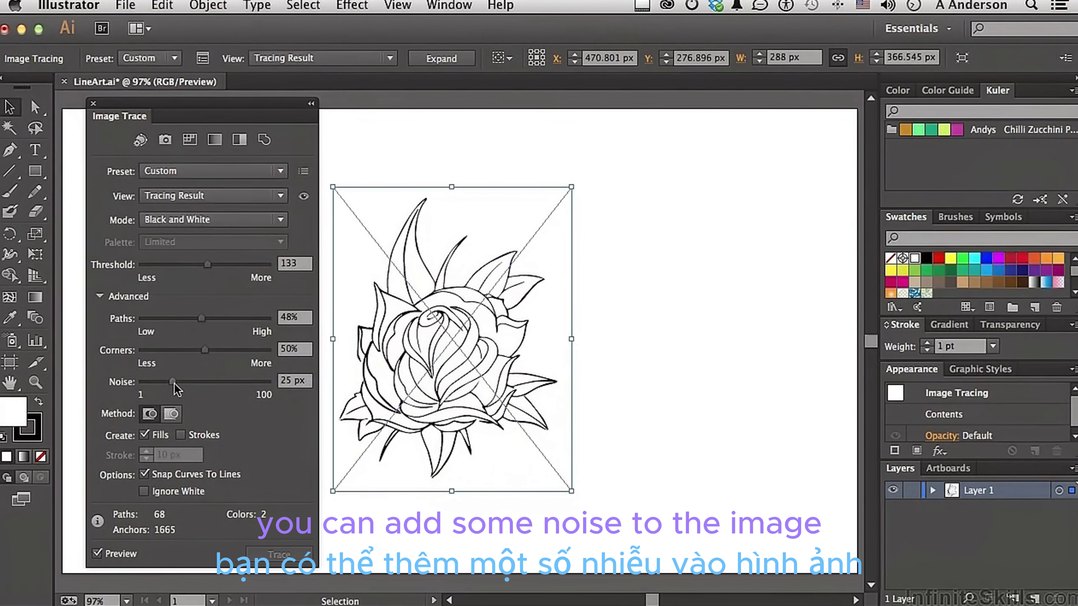
Test the tracing's noise setting at 100 px and 1 px, and set Noise to 32 px.
drag(174, 383, 279, 395)
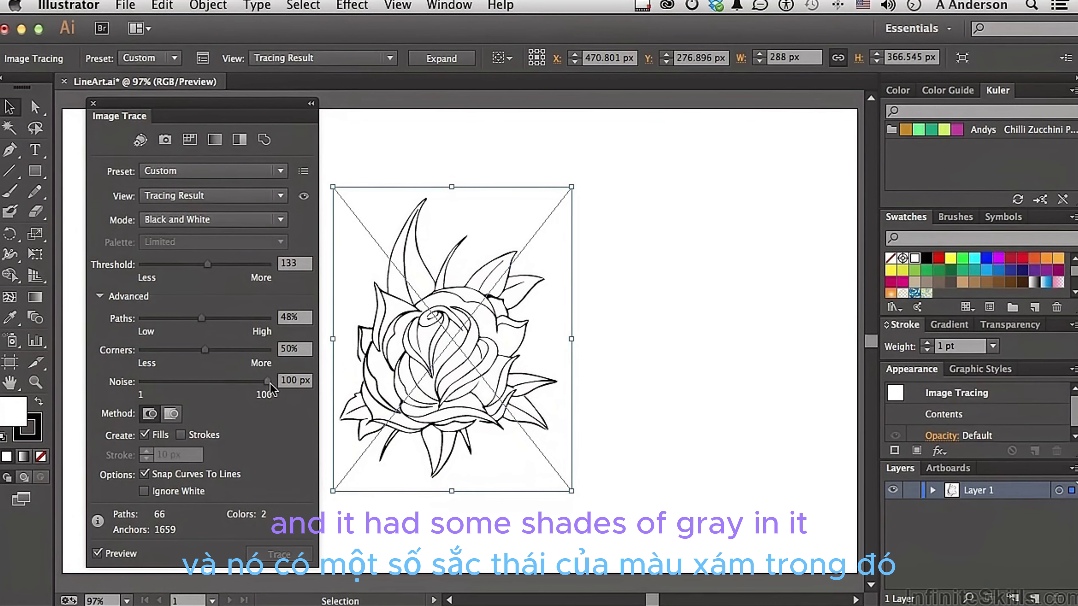
drag(268, 382, 139, 389)
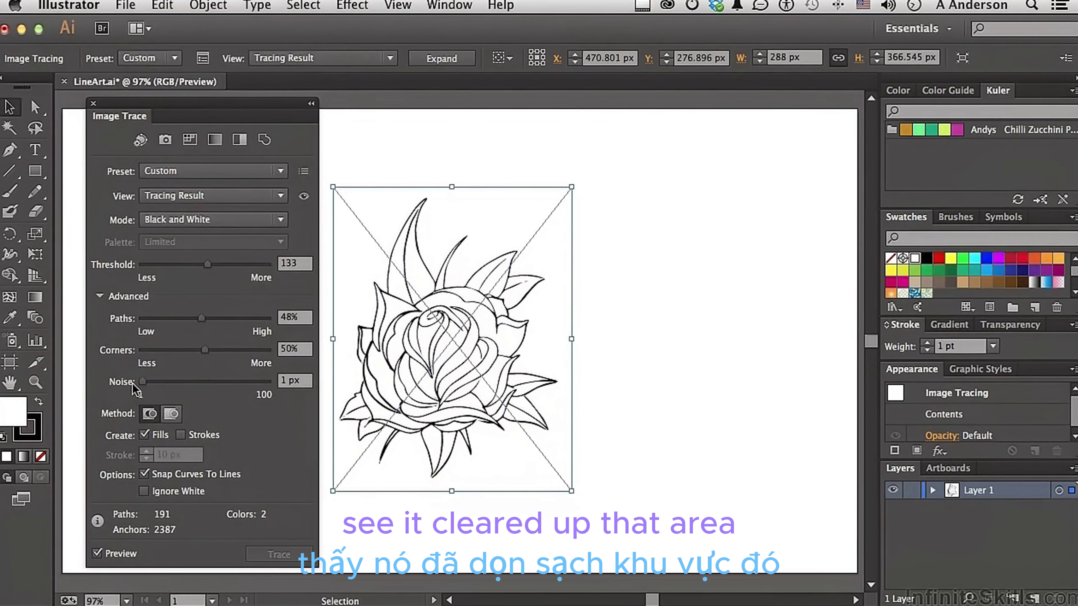
drag(142, 381, 182, 382)
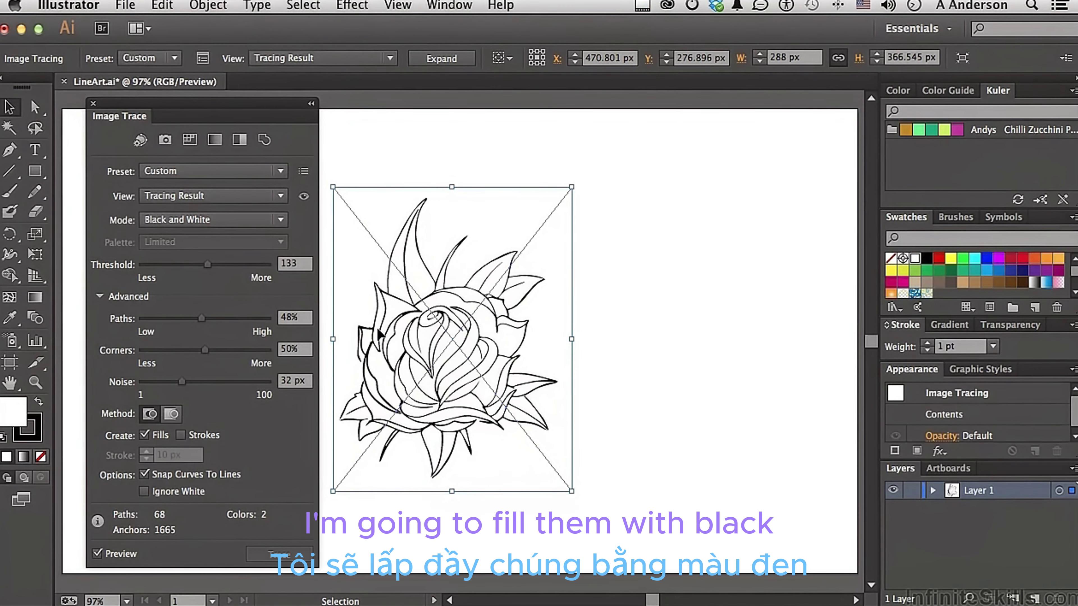
Enable Strokes for the rose tracing, compare the result with and without Fills, and leave Fills disabled.
click(182, 435)
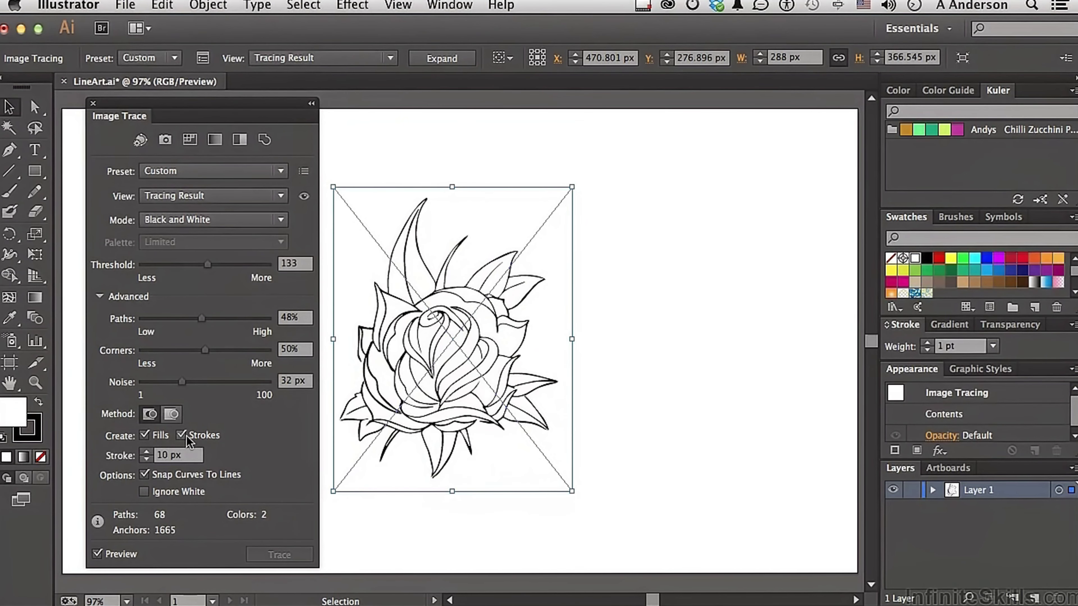
click(145, 435)
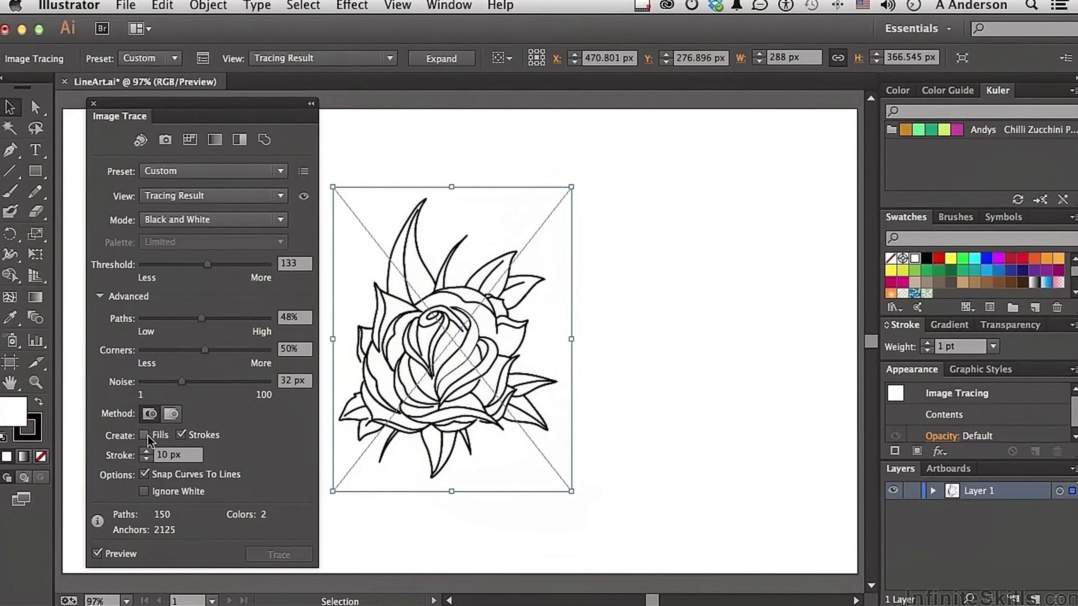
click(145, 435)
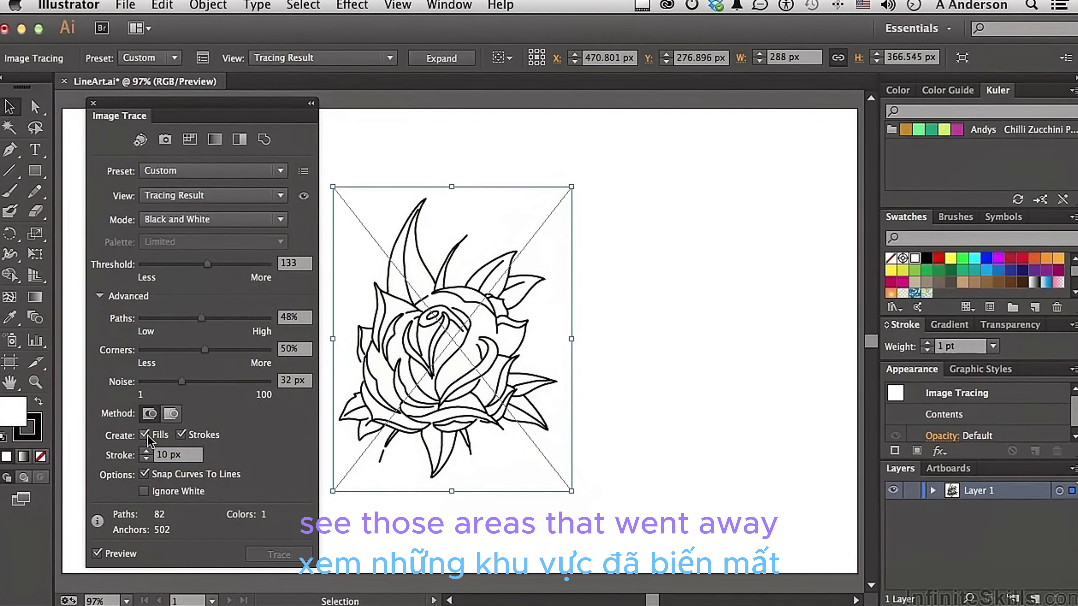
click(146, 435)
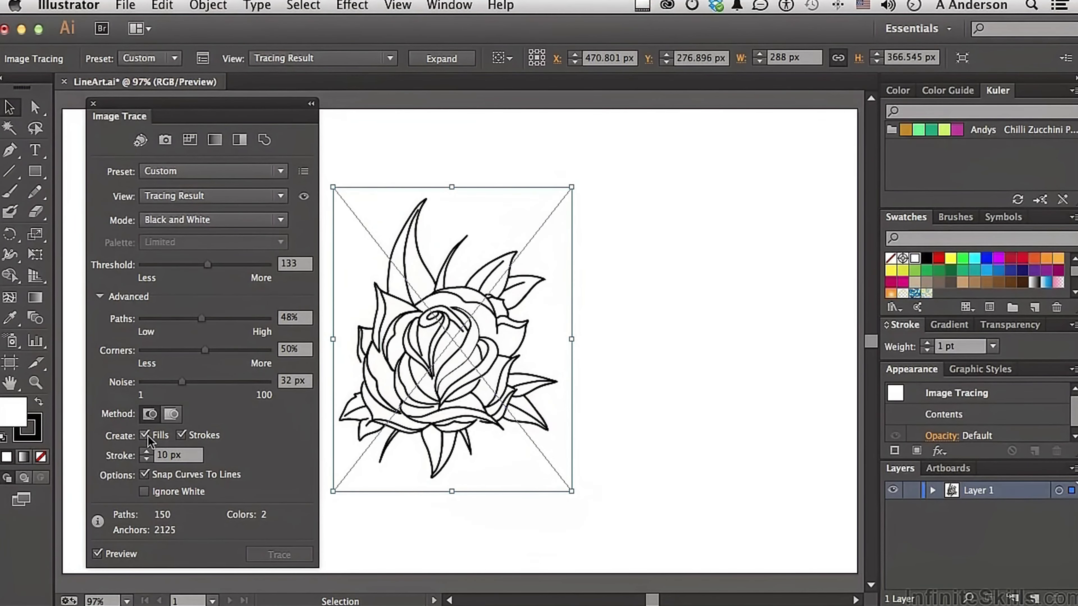
click(145, 435)
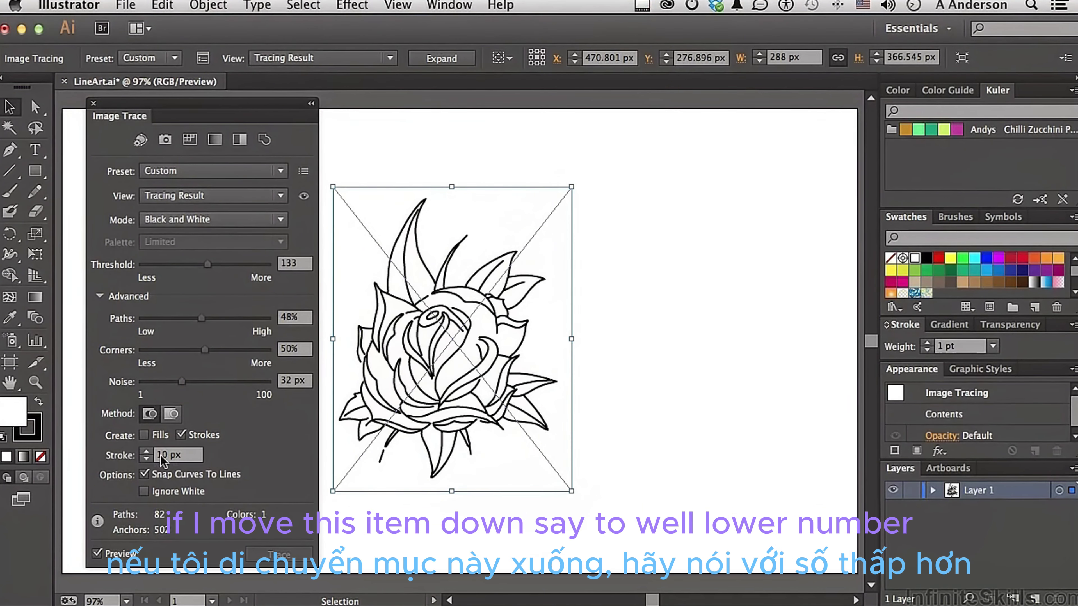
Try lowering the tracing's Stroke setting to 6 px, and set it back to 10 px.
click(146, 458)
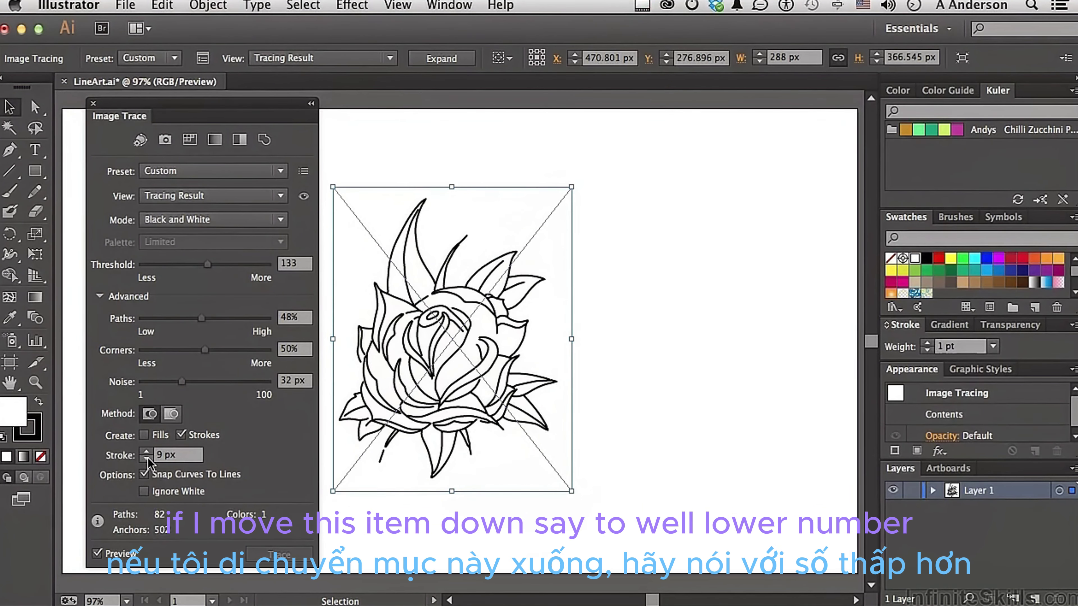
click(146, 458)
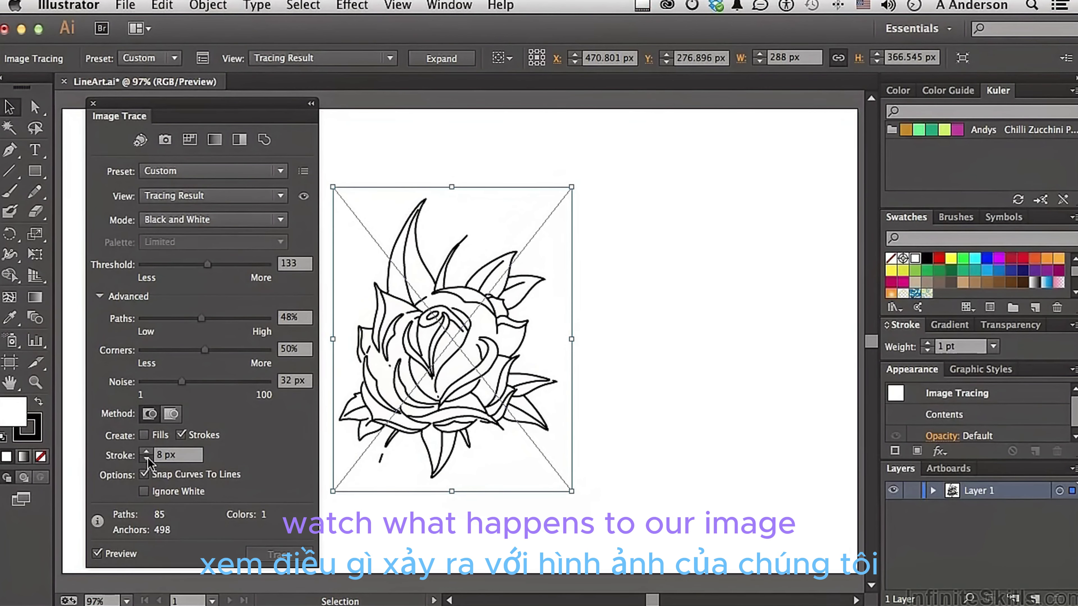
click(146, 458)
click(146, 458)
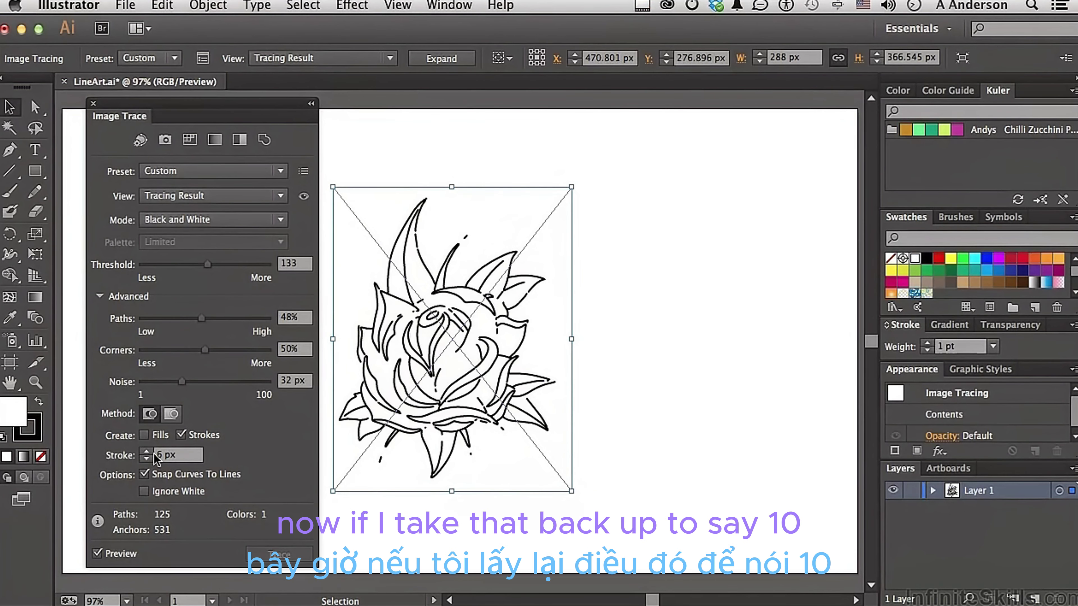
double_click(156, 455)
text(1)
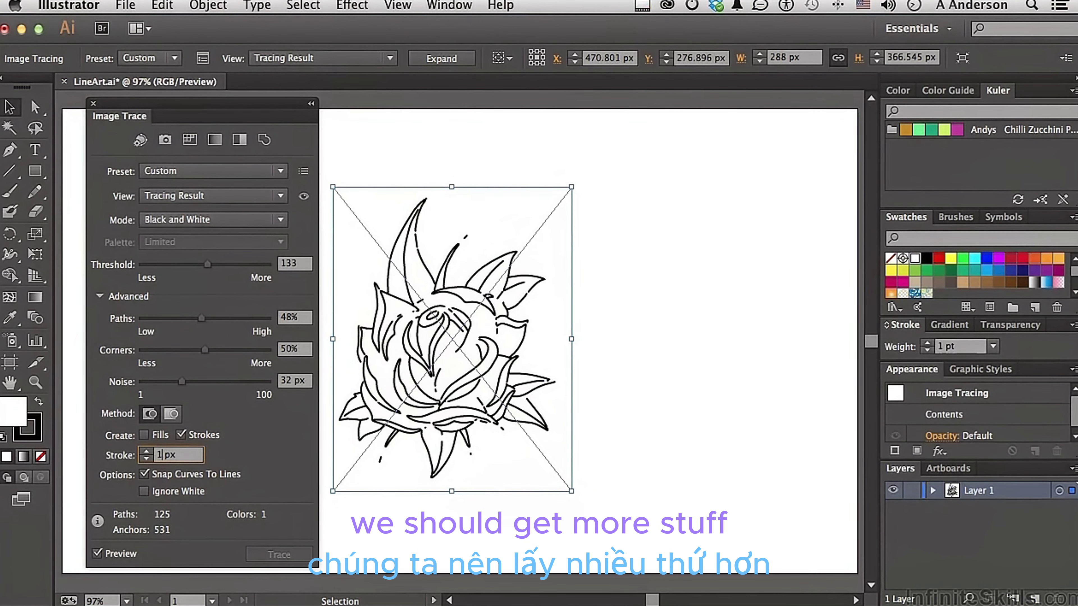
text(0)
key(Tab)
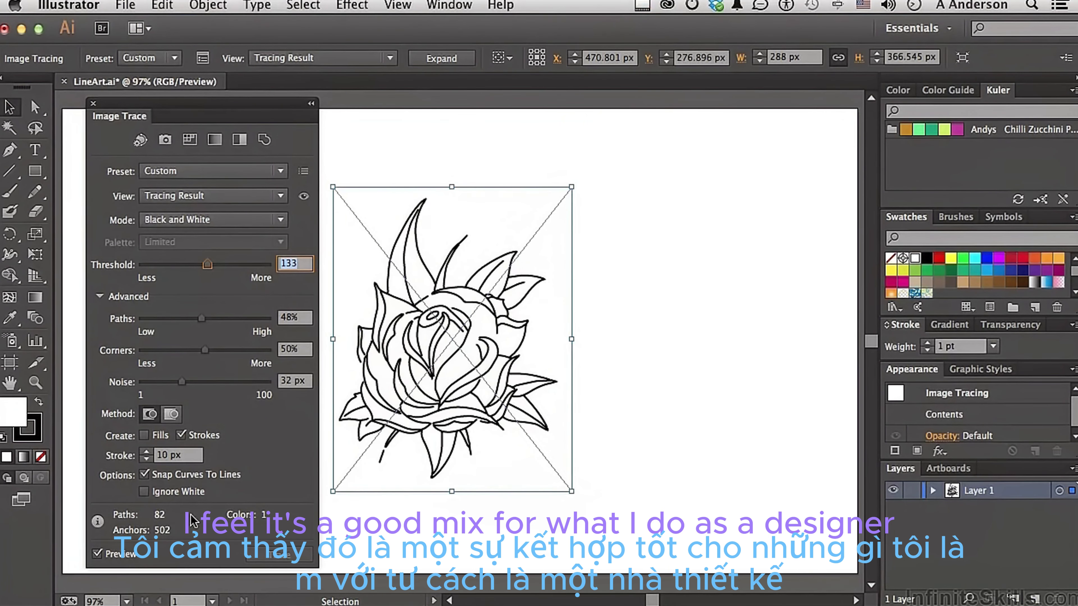
Close the Image Trace settings without saving a preset, and expand the rose tracing into editable paths.
click(303, 171)
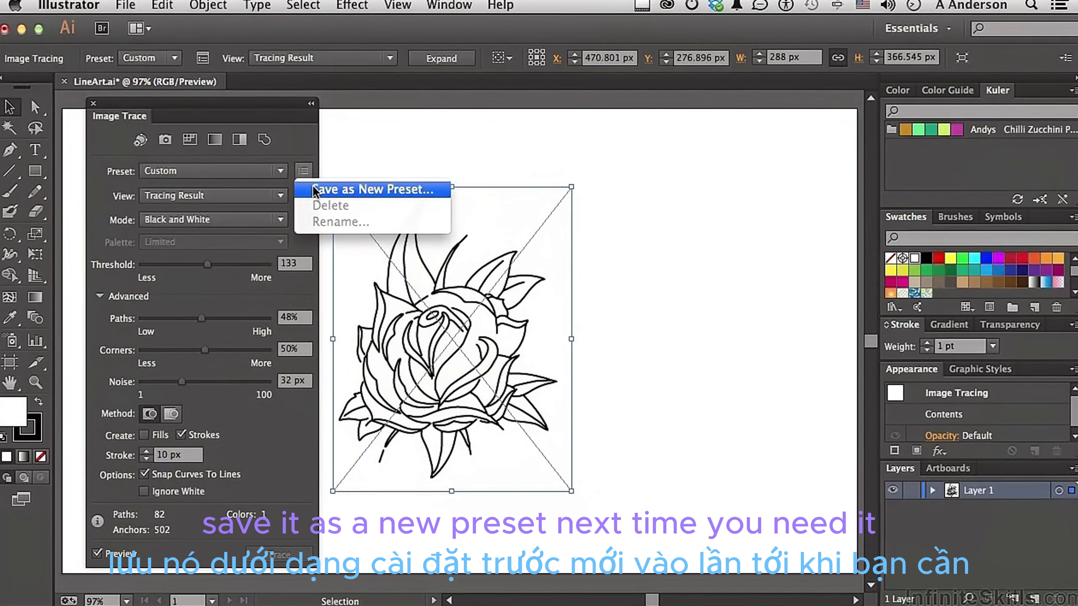
click(306, 139)
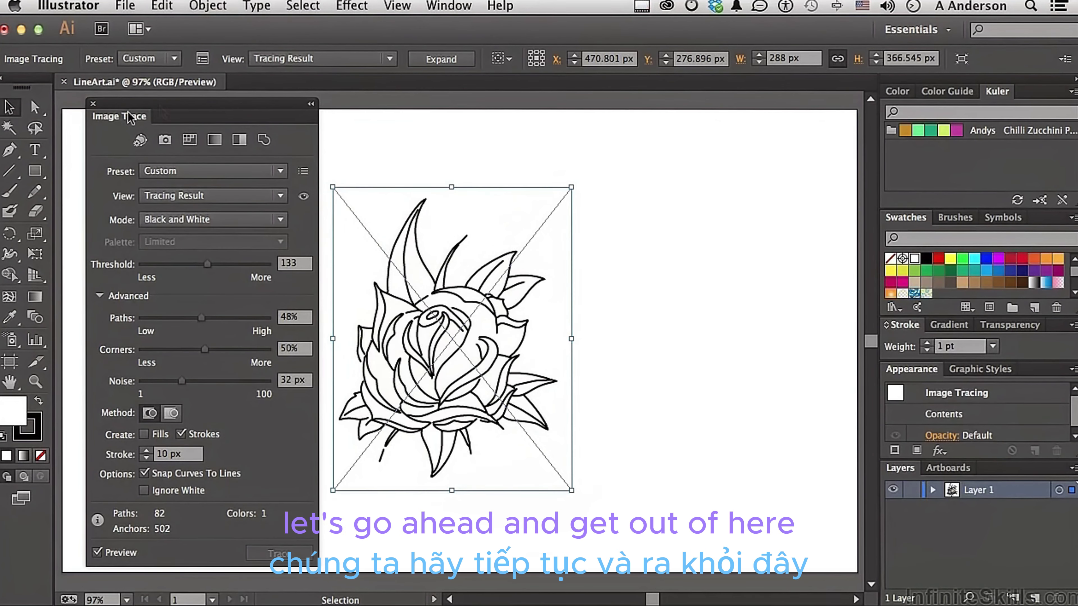
click(93, 103)
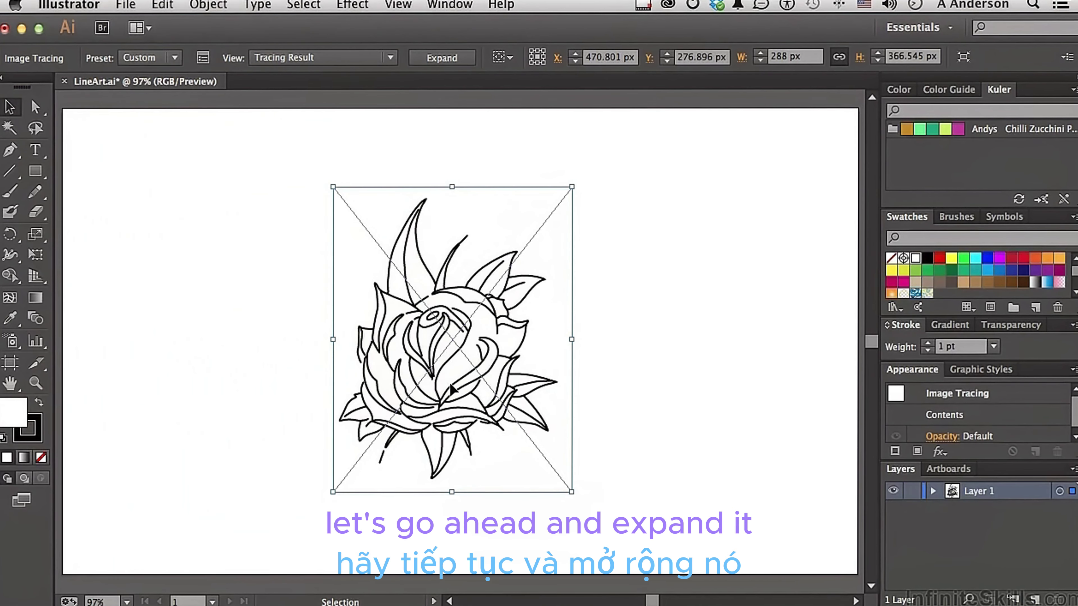
click(441, 58)
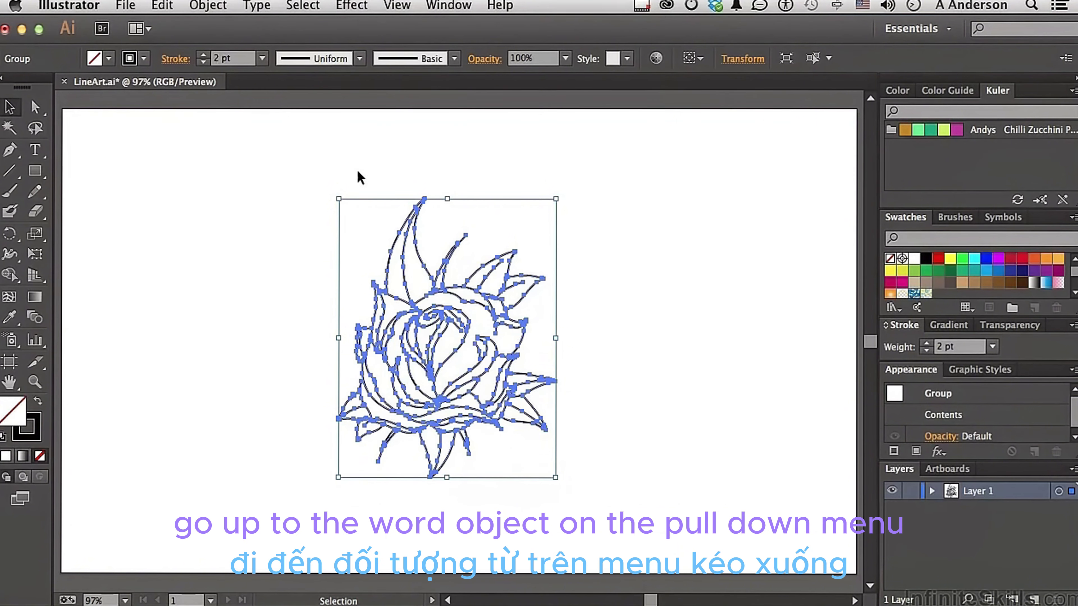
Start Simplify on the expanded rose paths and compare its preview at 50% curve precision with the original shape.
click(210, 5)
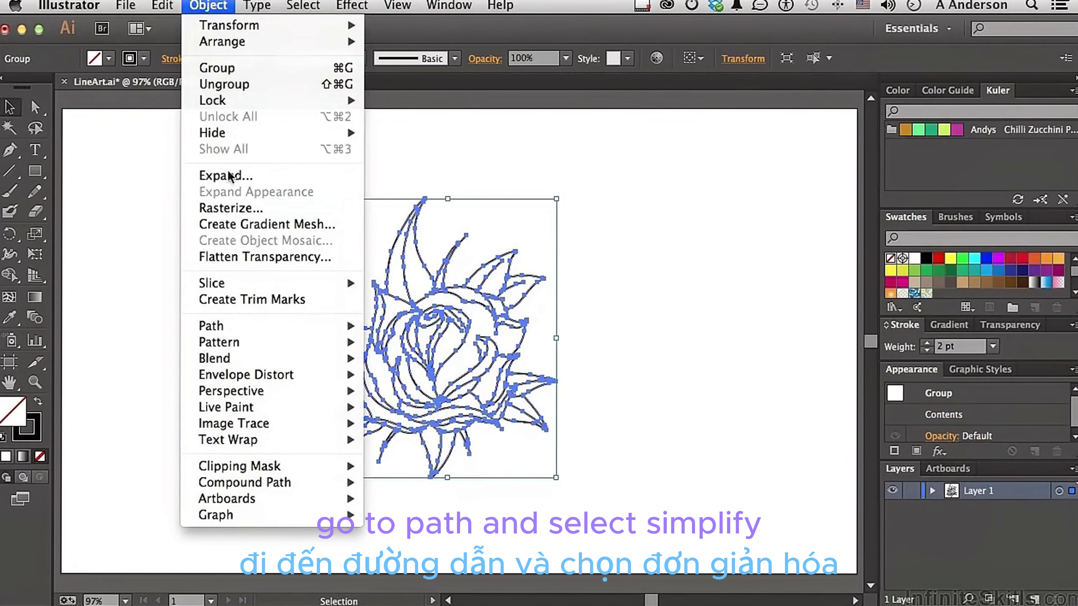
mouse_move(297, 325)
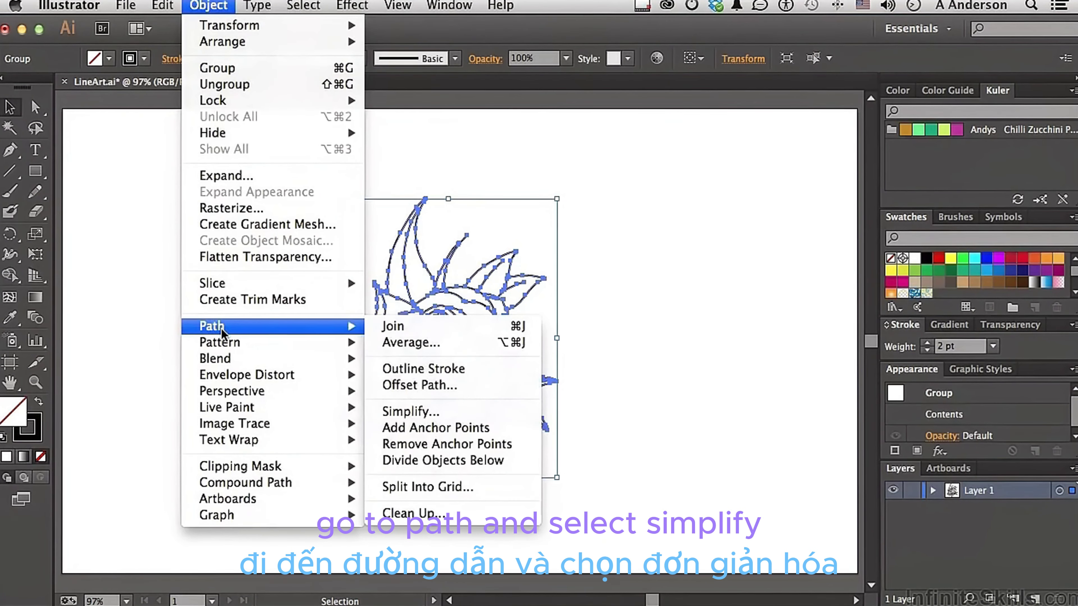
click(401, 411)
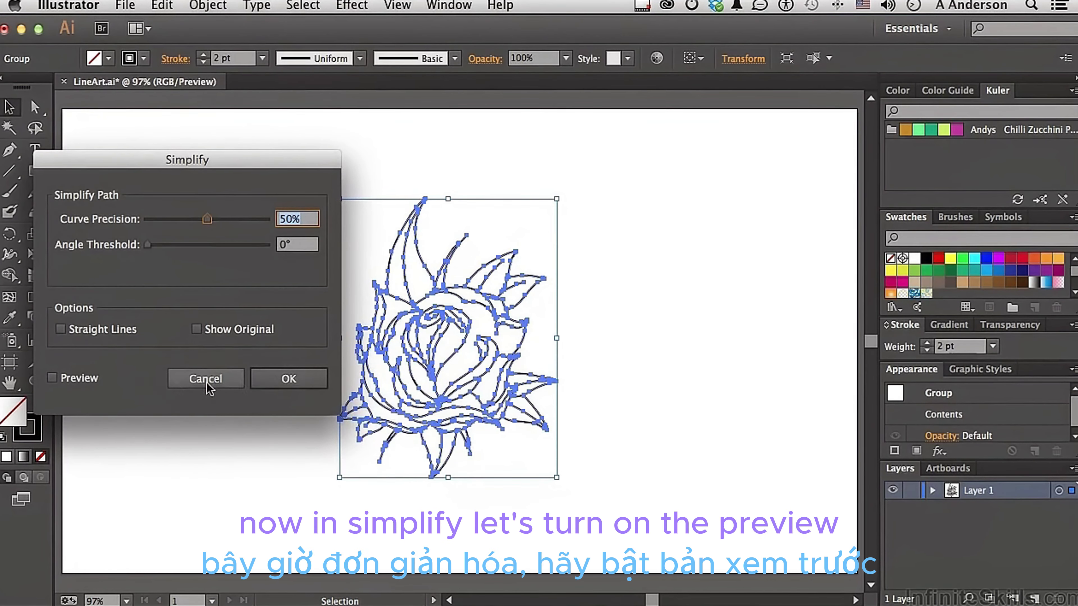
click(71, 376)
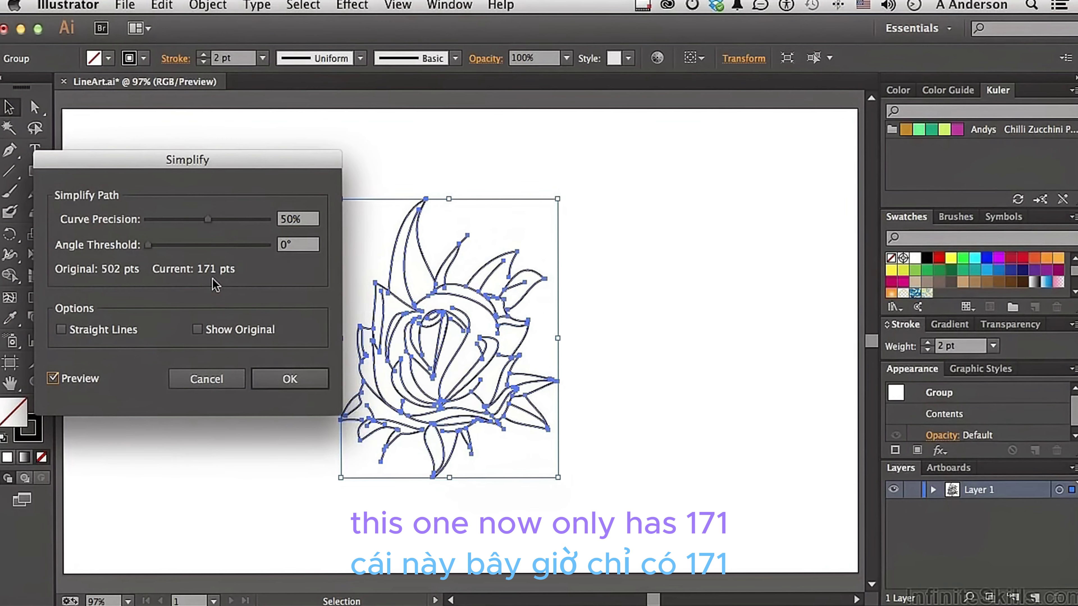
click(52, 378)
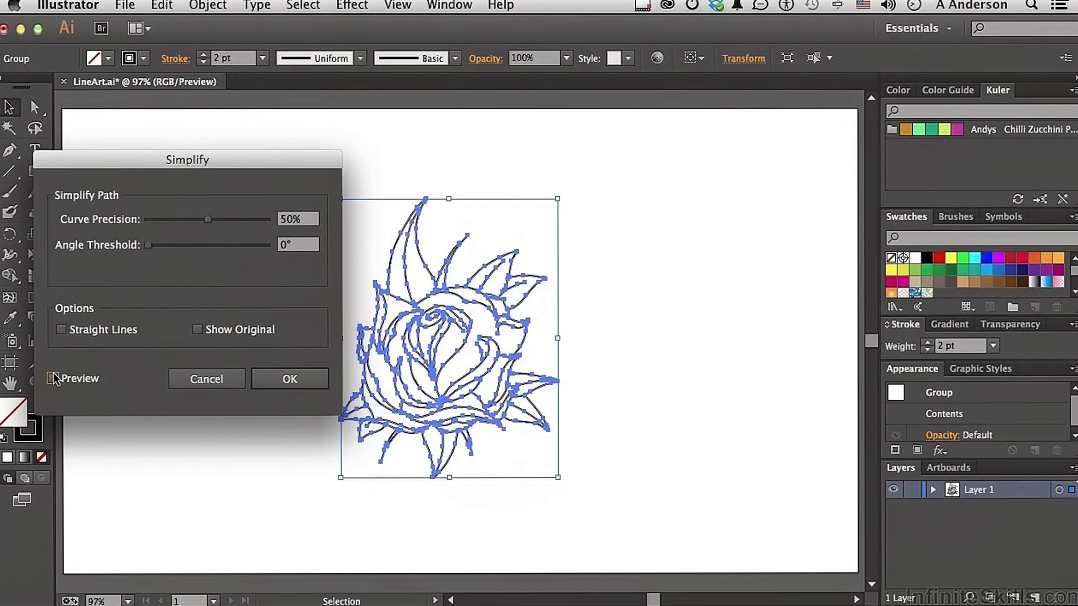
click(52, 378)
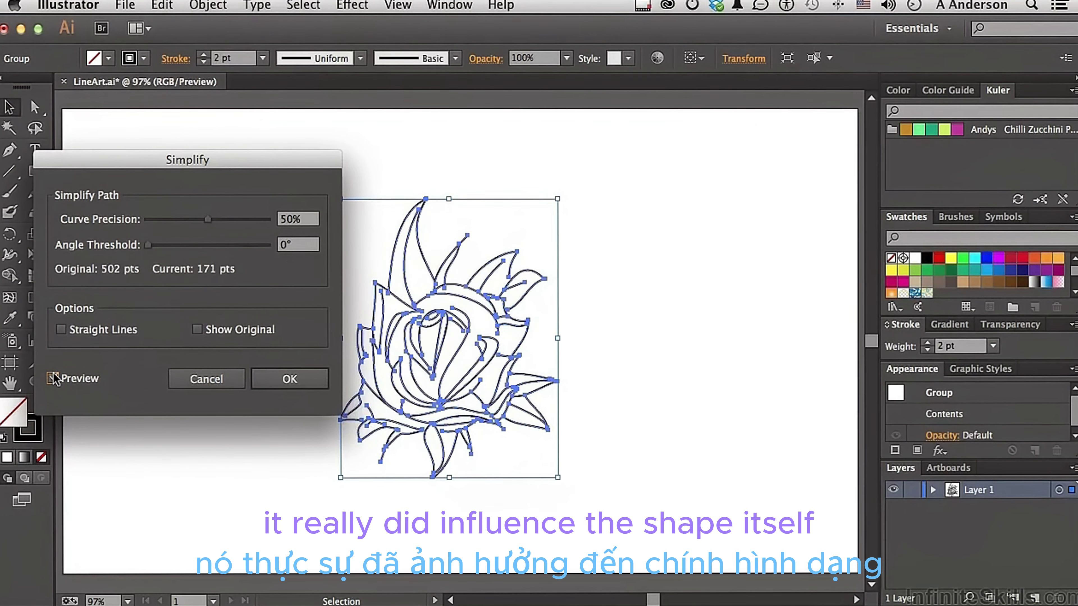
click(53, 378)
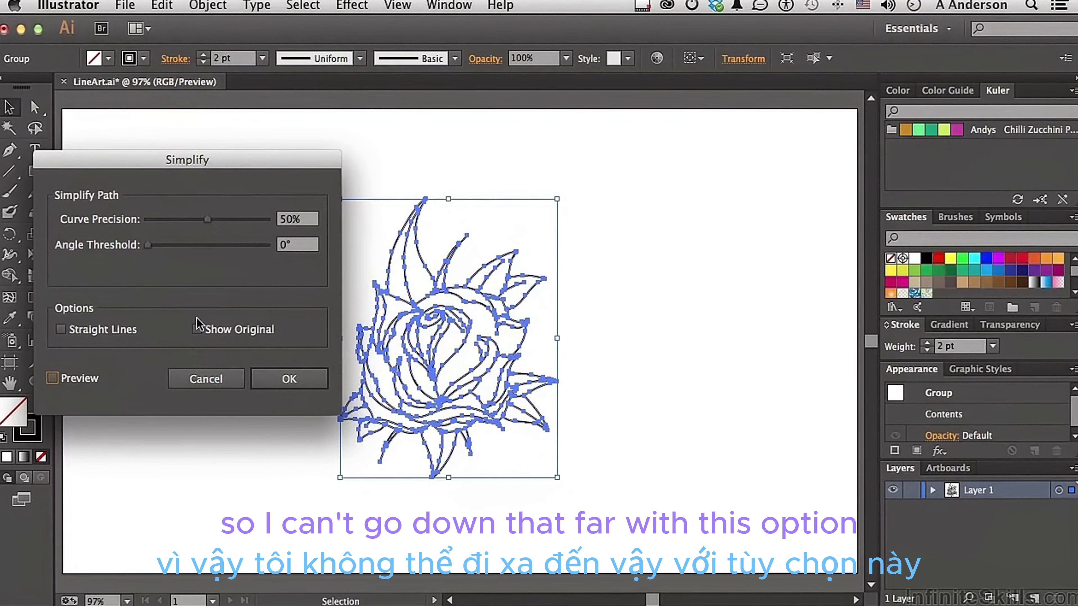
click(87, 383)
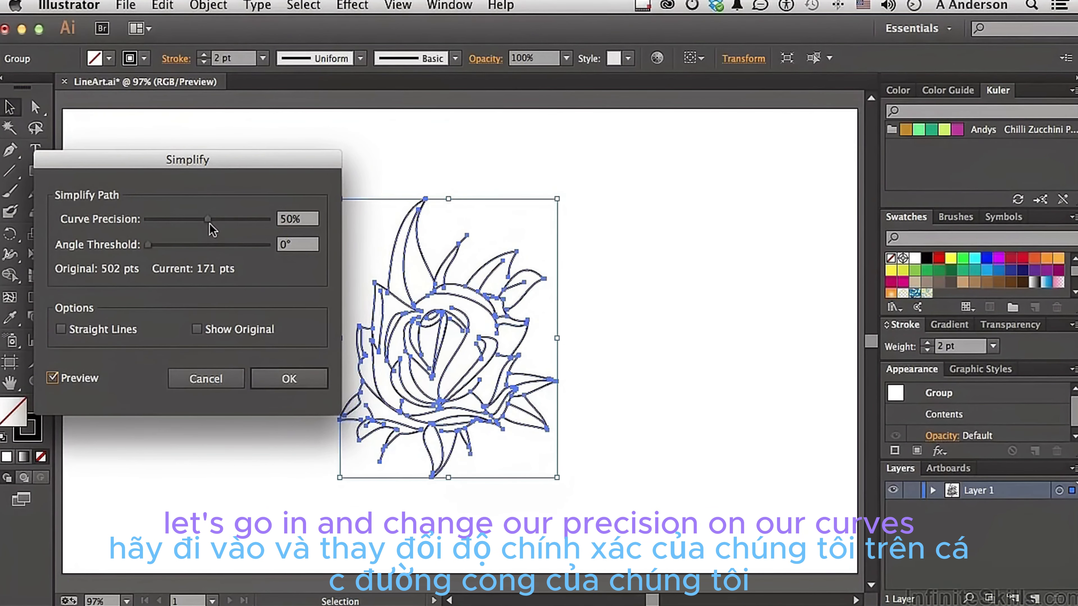
Simplify the rose paths with 92% curve precision and a 30° angle threshold, comparing the preview with the original before applying.
drag(207, 220, 257, 219)
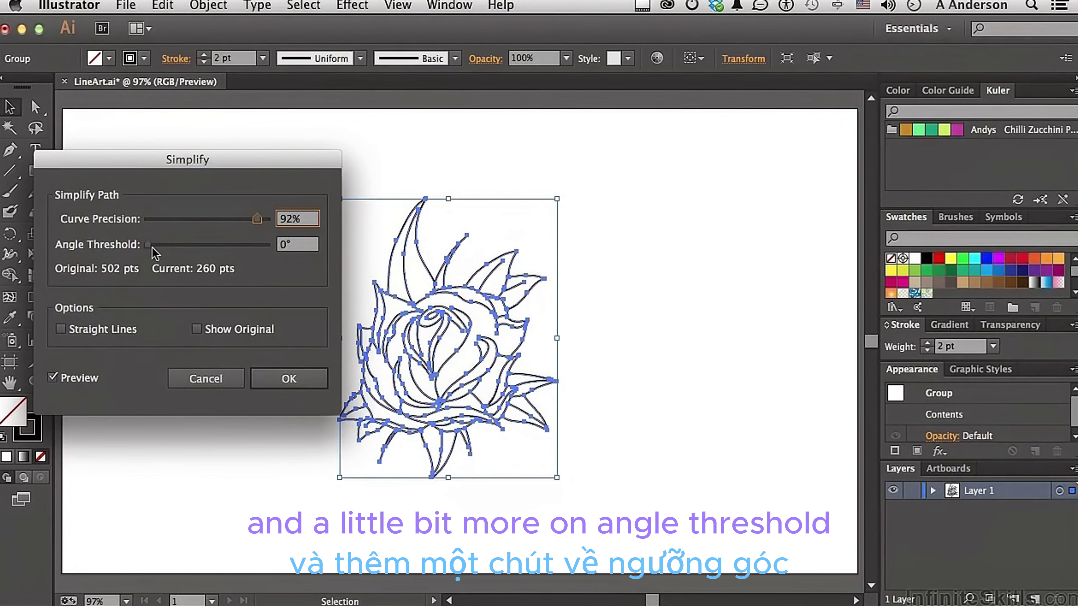
drag(153, 246, 171, 246)
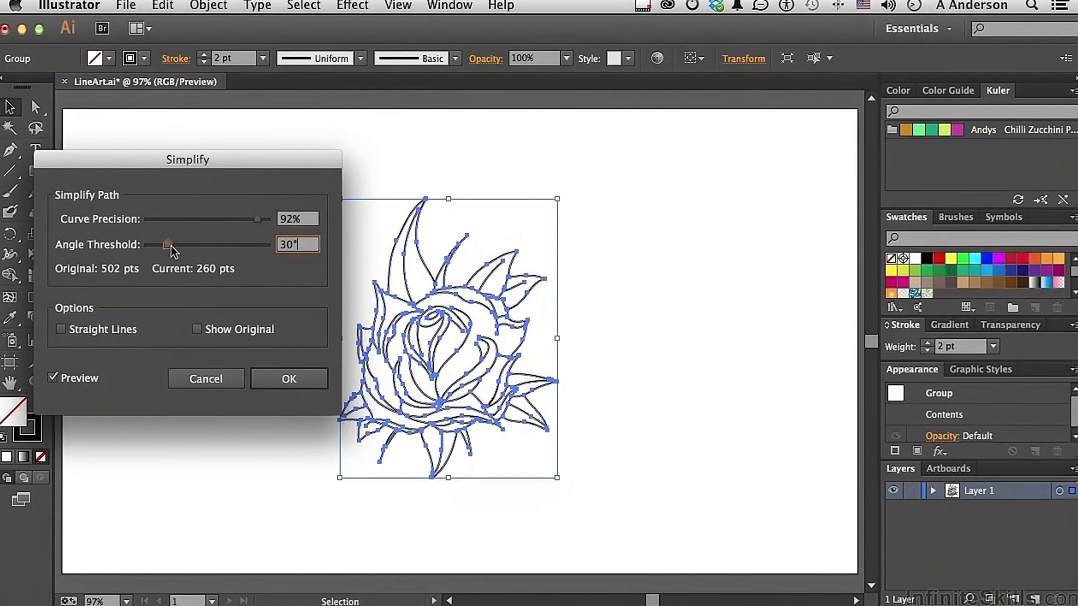
click(53, 377)
click(52, 377)
click(52, 378)
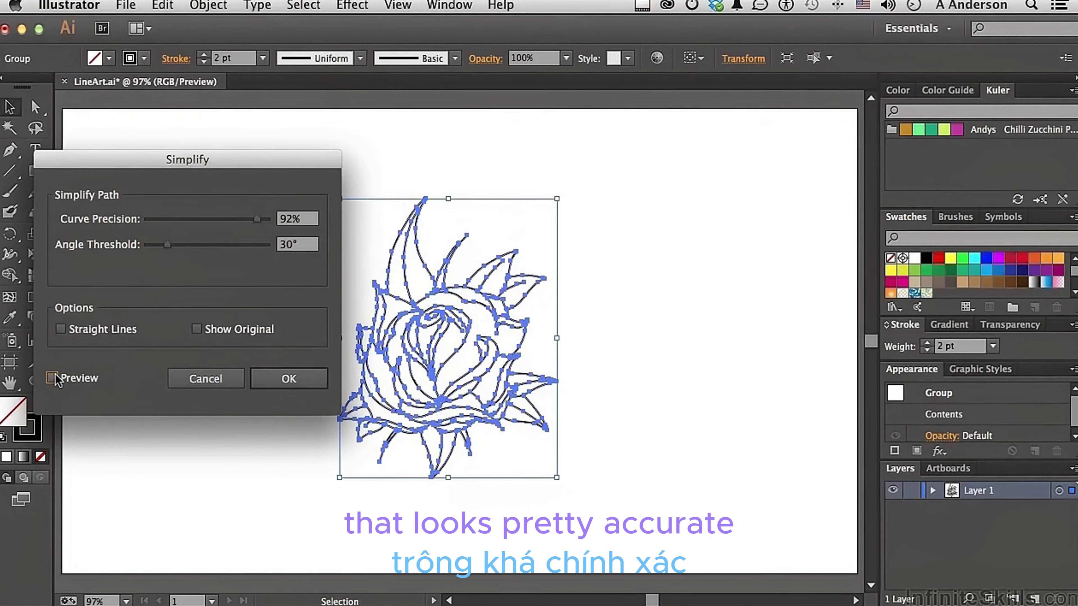
click(52, 378)
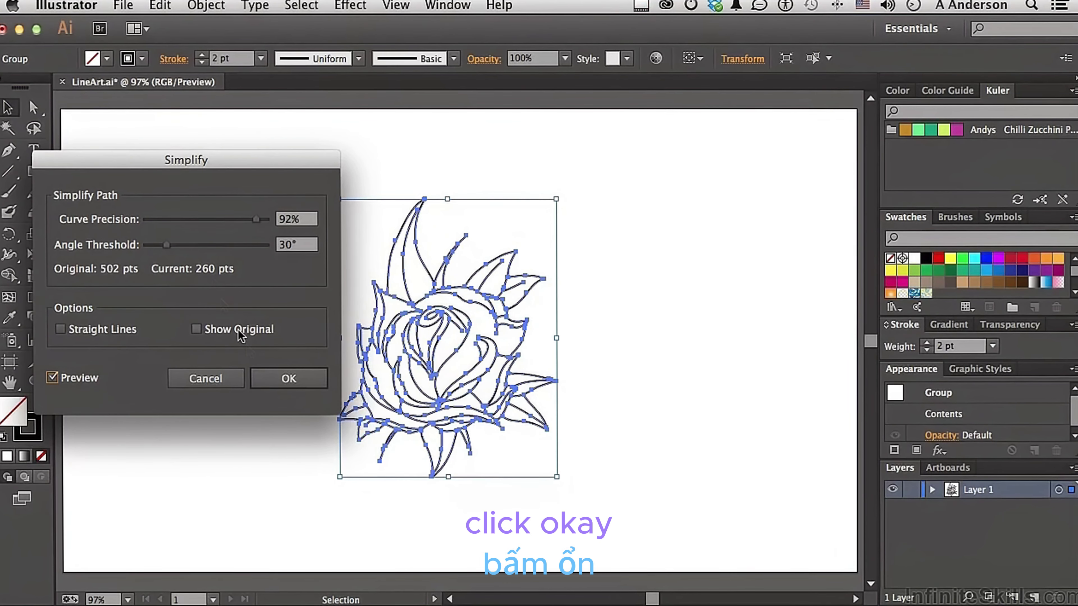
click(276, 379)
click(274, 378)
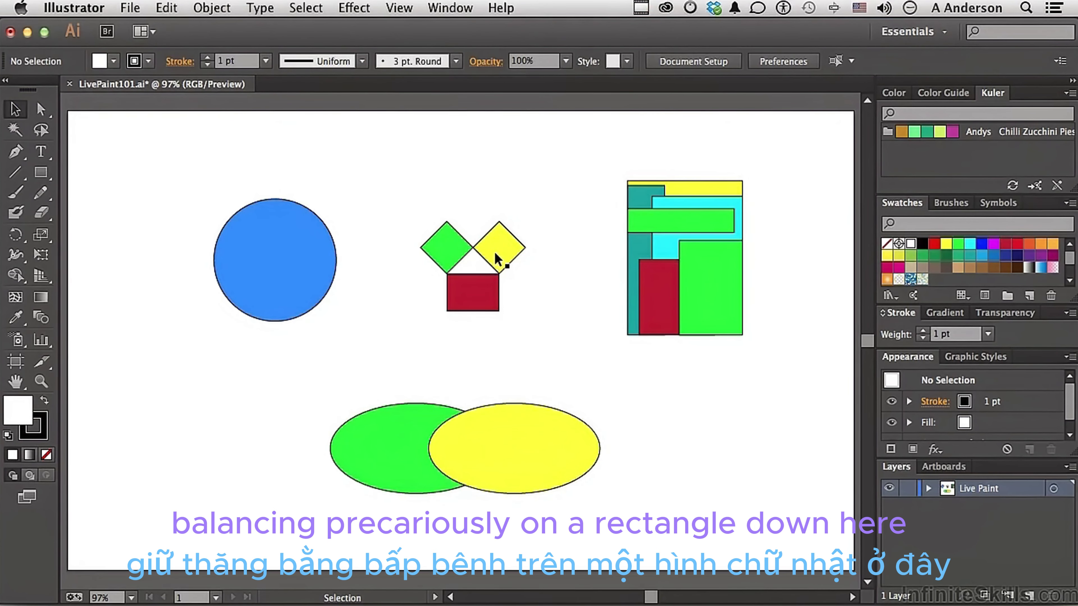
Try moving the green, red and cyan rectangles of the overlapping stack apart, and undo the moves.
mouse_move(497, 258)
mouse_down()
mouse_move(514, 237)
mouse_move(498, 259)
mouse_up()
drag(700, 311, 692, 373)
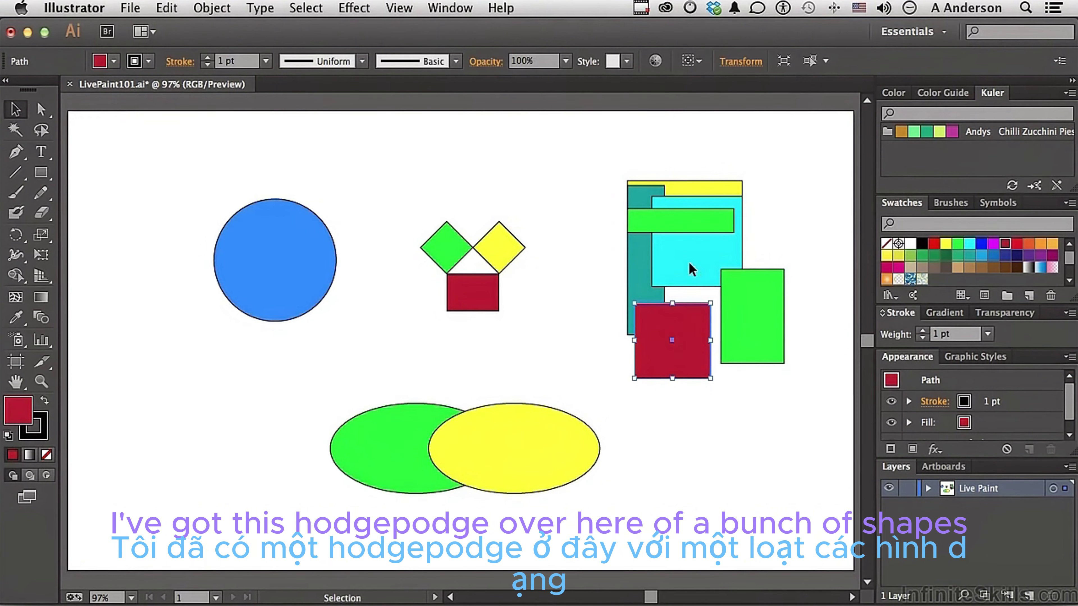
drag(692, 270, 769, 241)
key(super+z)
key(super+z)
key(super+z)
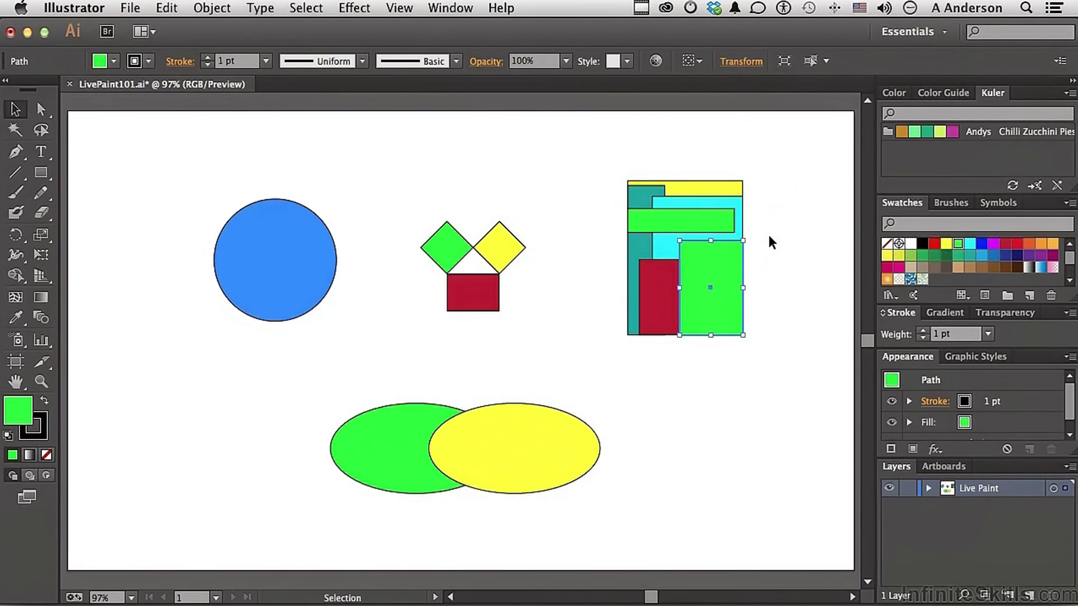
click(424, 467)
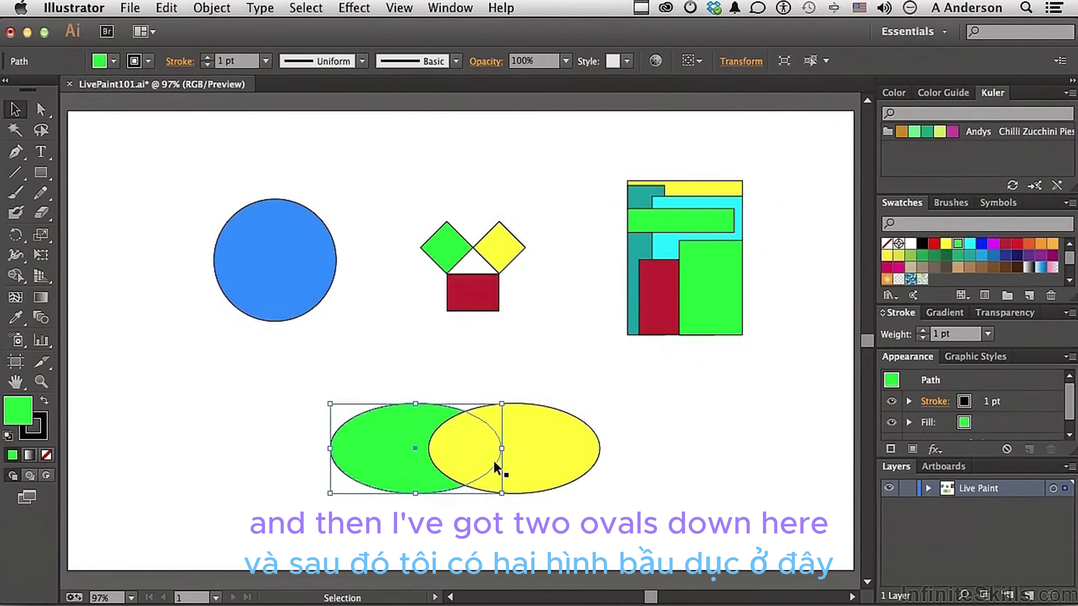
click(496, 467)
click(299, 384)
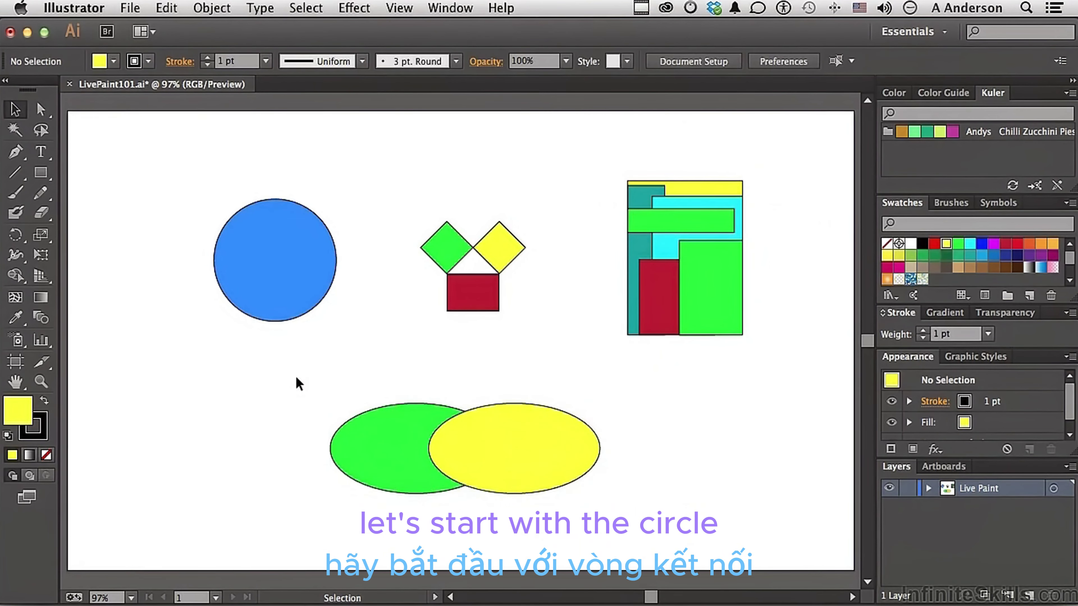
Cut the blue circle into four pieces with the Knife tool, using one horizontal and one roughly vertical slice.
click(304, 271)
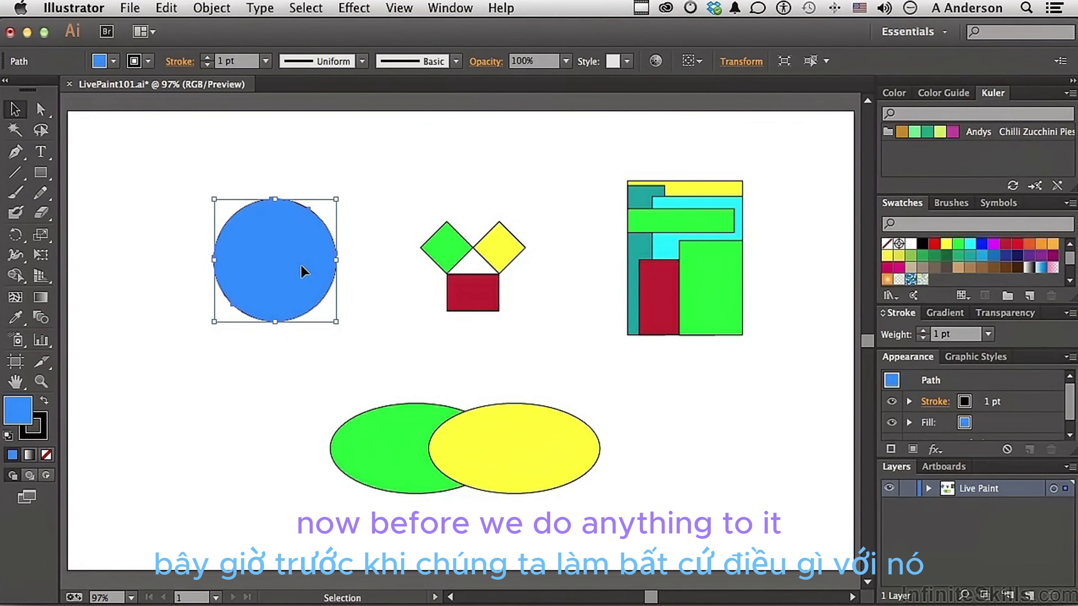
mouse_move(44, 215)
mouse_down()
mouse_move(127, 234)
mouse_move(137, 256)
mouse_up()
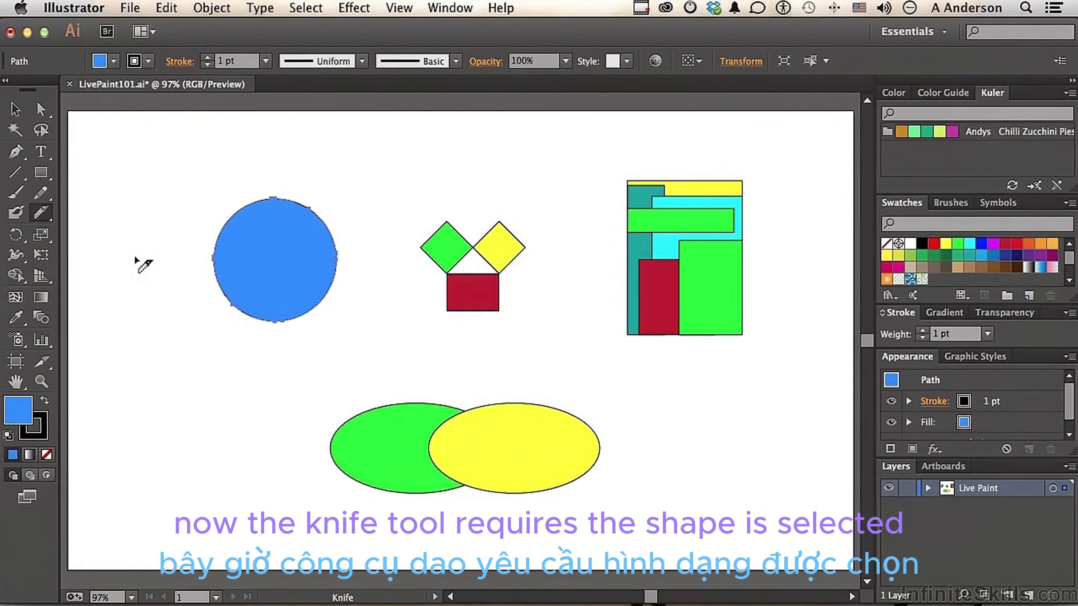
drag(180, 264, 361, 264)
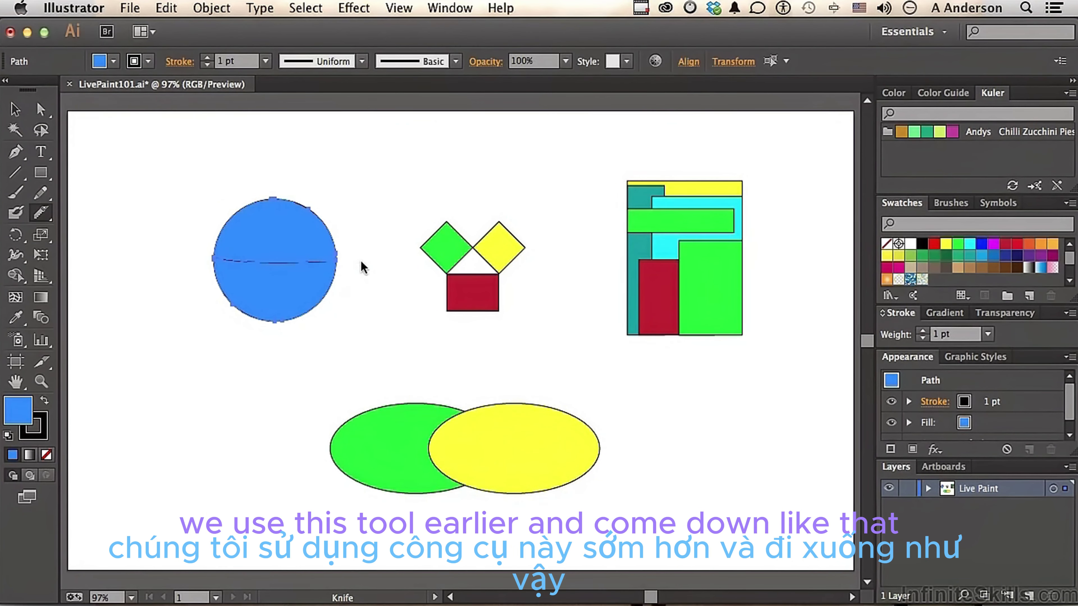
mouse_move(285, 190)
mouse_down()
mouse_move(299, 237)
mouse_move(277, 347)
mouse_up()
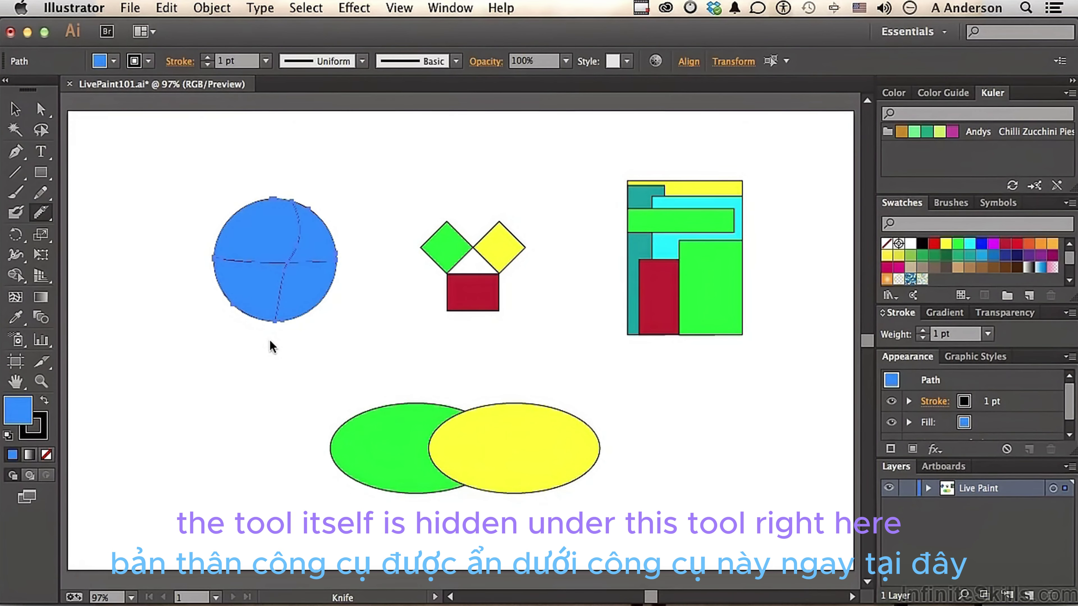
Float the Shape Builder and Live Paint tool group and the Swatches panel over the artboard.
click(17, 276)
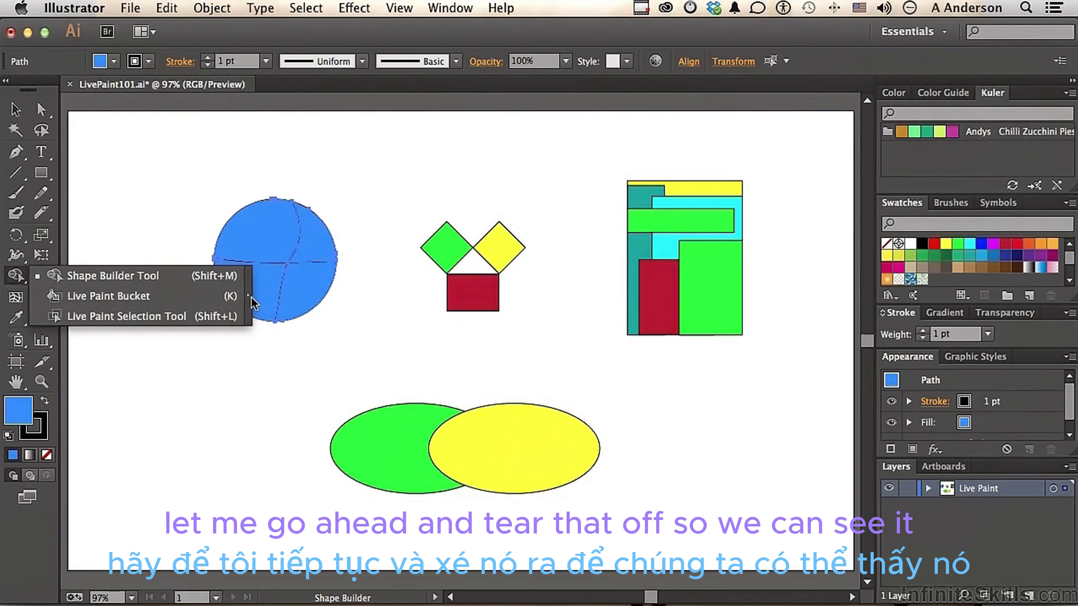
drag(250, 317, 305, 125)
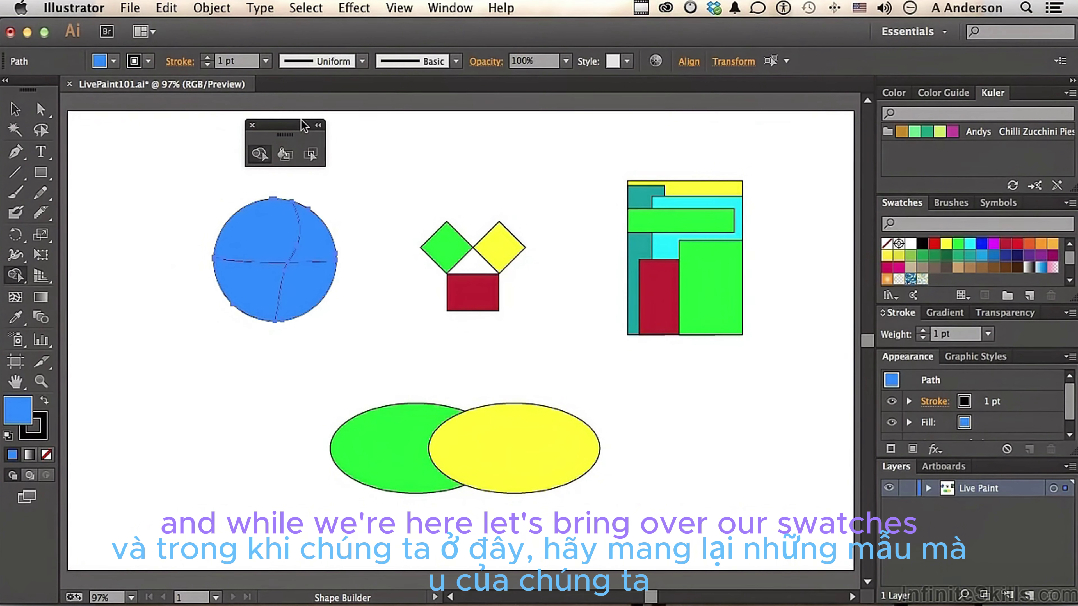
mouse_move(898, 207)
mouse_down()
mouse_move(337, 343)
mouse_move(111, 447)
mouse_move(126, 435)
mouse_move(121, 412)
mouse_move(114, 419)
mouse_up()
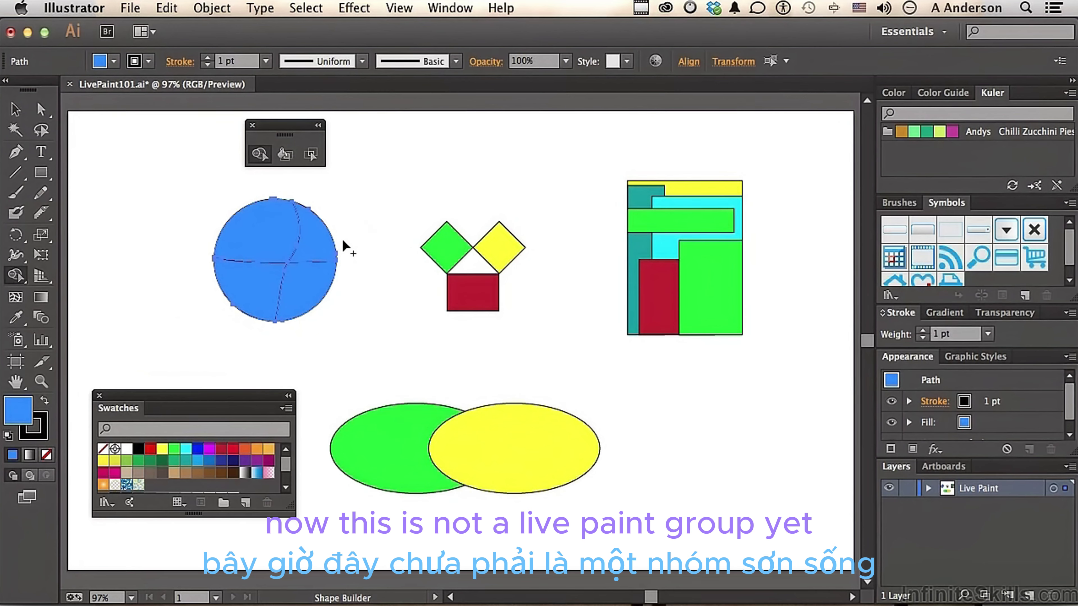
Turn the sliced circle into a Live Paint group with the Live Paint Bucket.
click(285, 155)
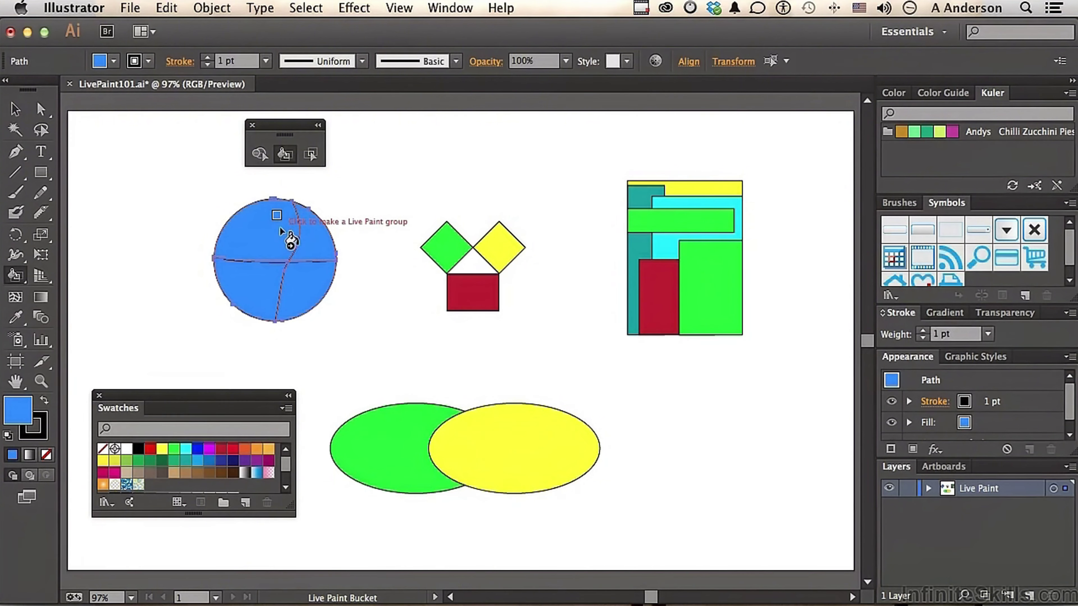
click(290, 242)
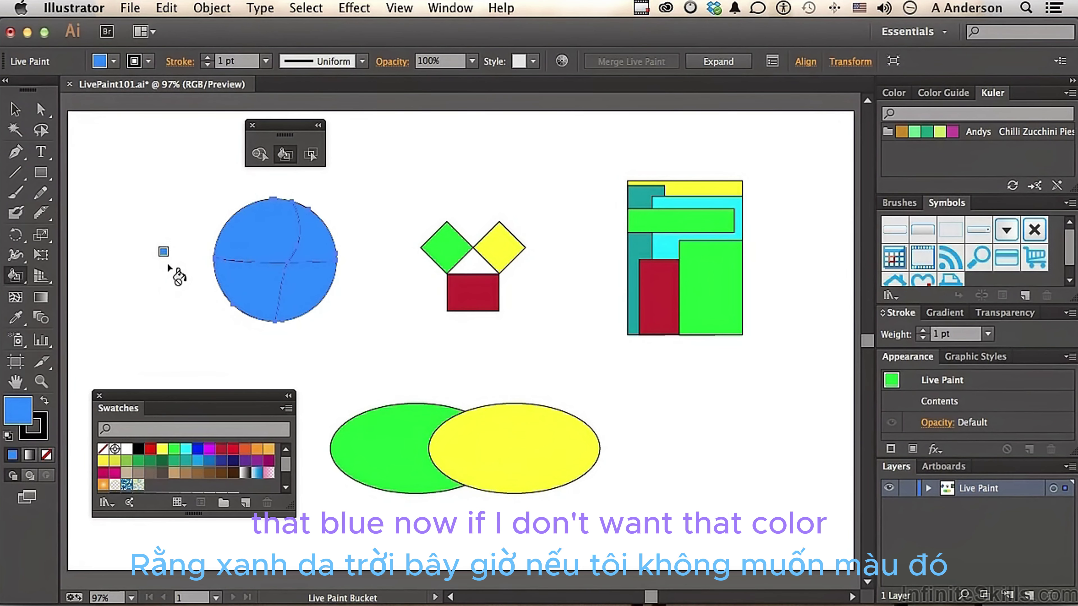
Pick a red swatch for the Live Paint Bucket and cycle through its neighbours to orange, back through blue and cyan, ending on bright red.
click(234, 450)
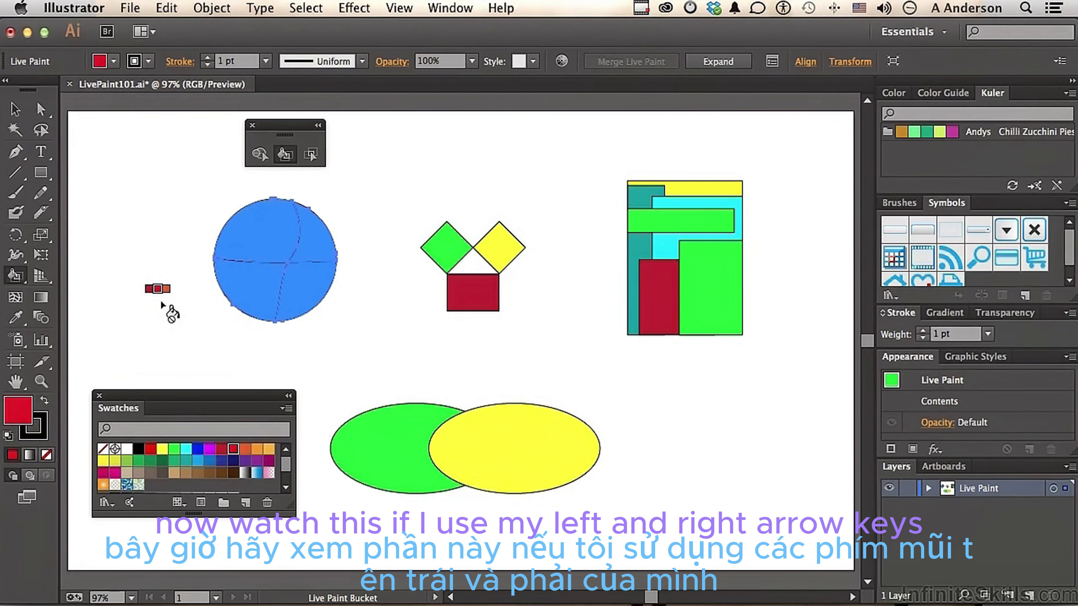
key(Right)
key(Right)
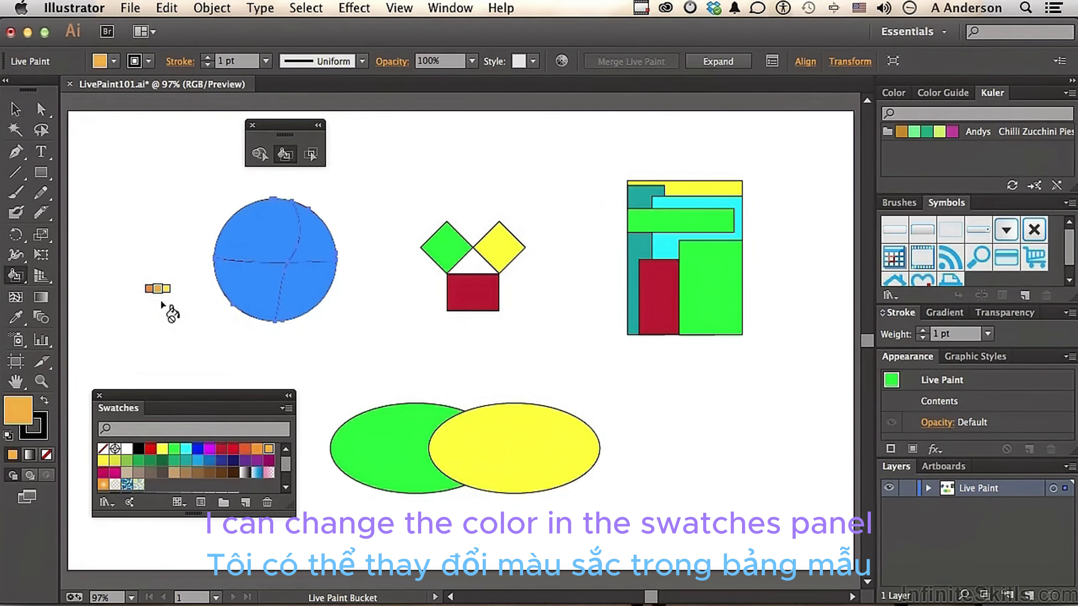
key(Left)
key(Left)
key(Left)
key(Left)
key(Left)
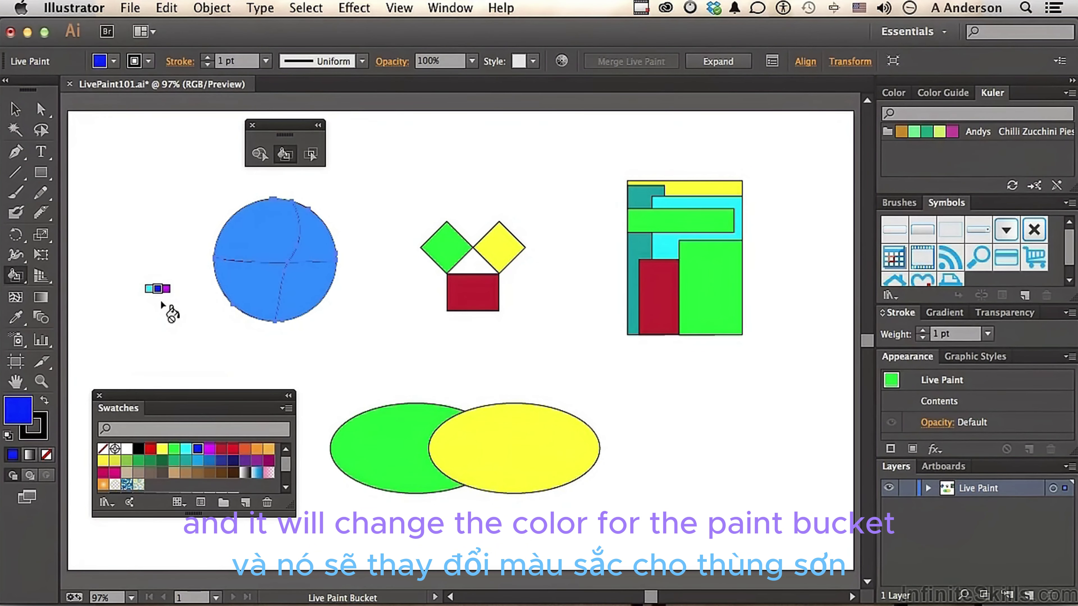
key(Left)
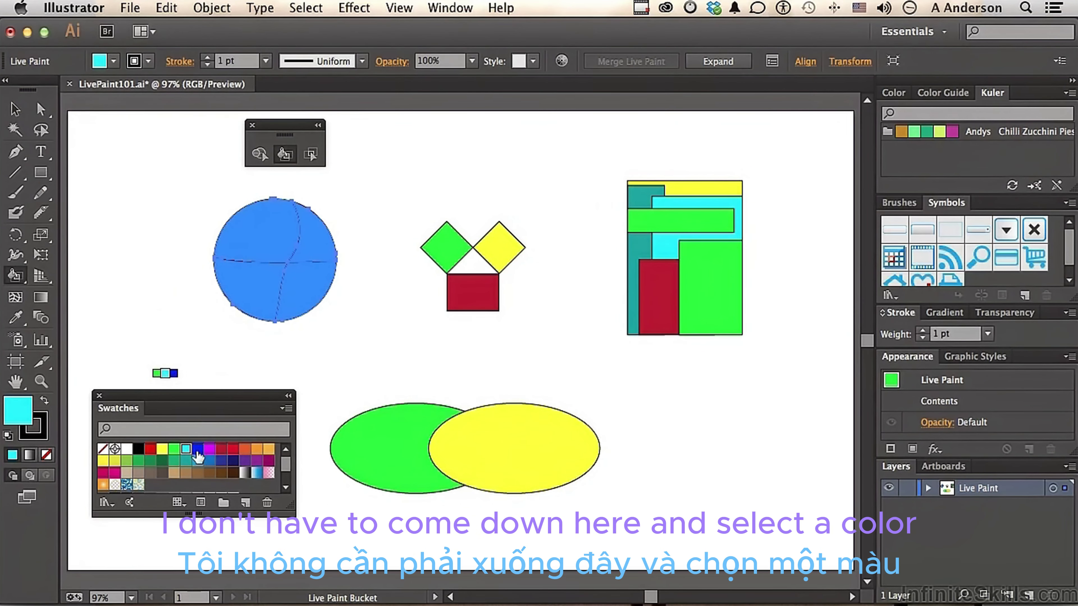
key(Left)
key(Left)
key(Left)
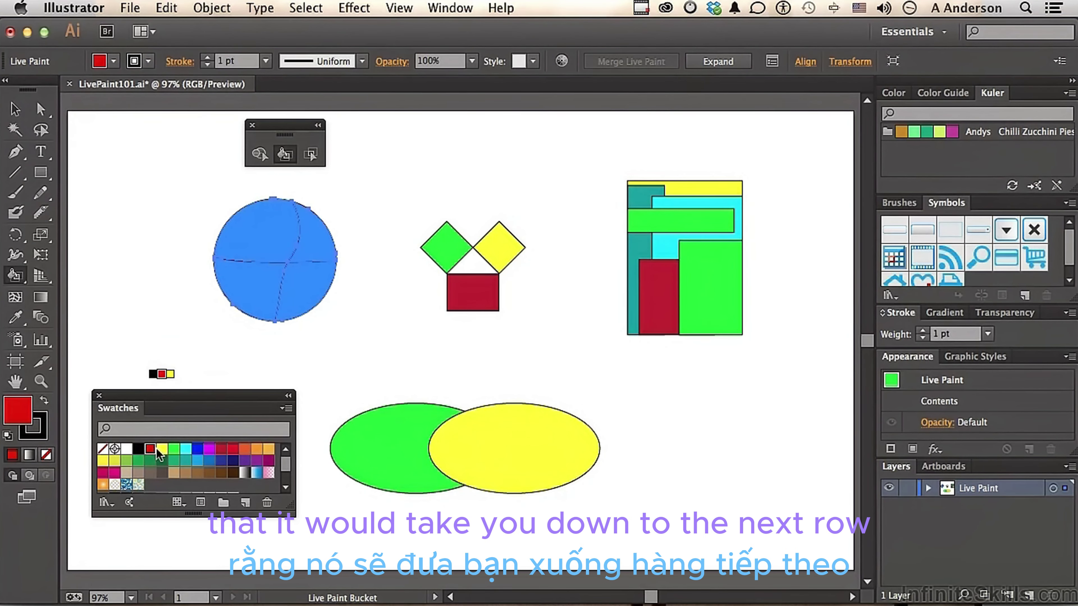
Move the floating Swatches panel up and lengthen it to show all colour groups.
drag(191, 399, 193, 350)
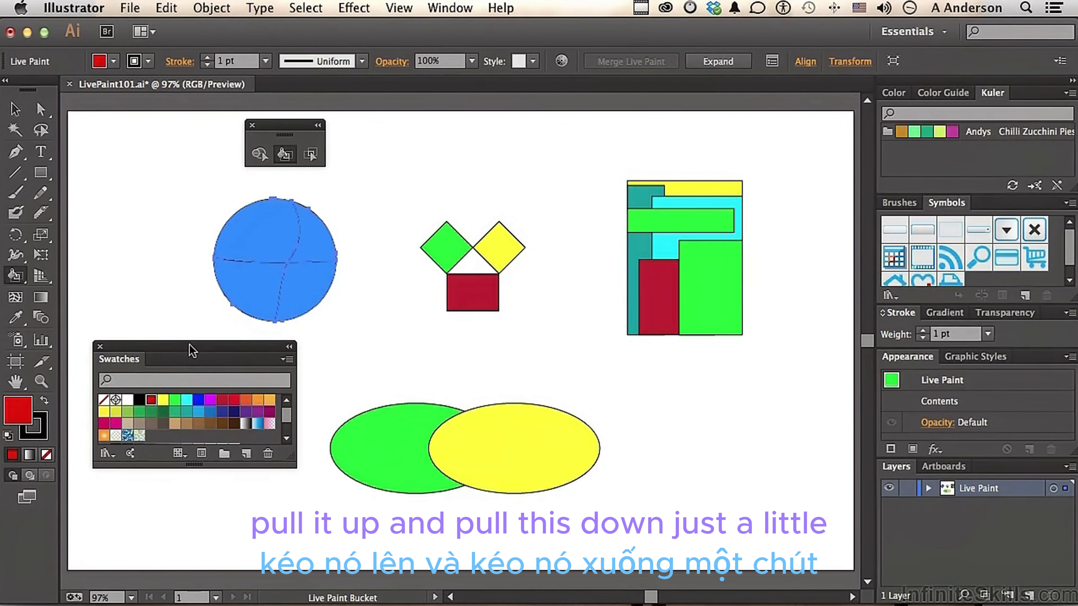
drag(193, 466, 193, 535)
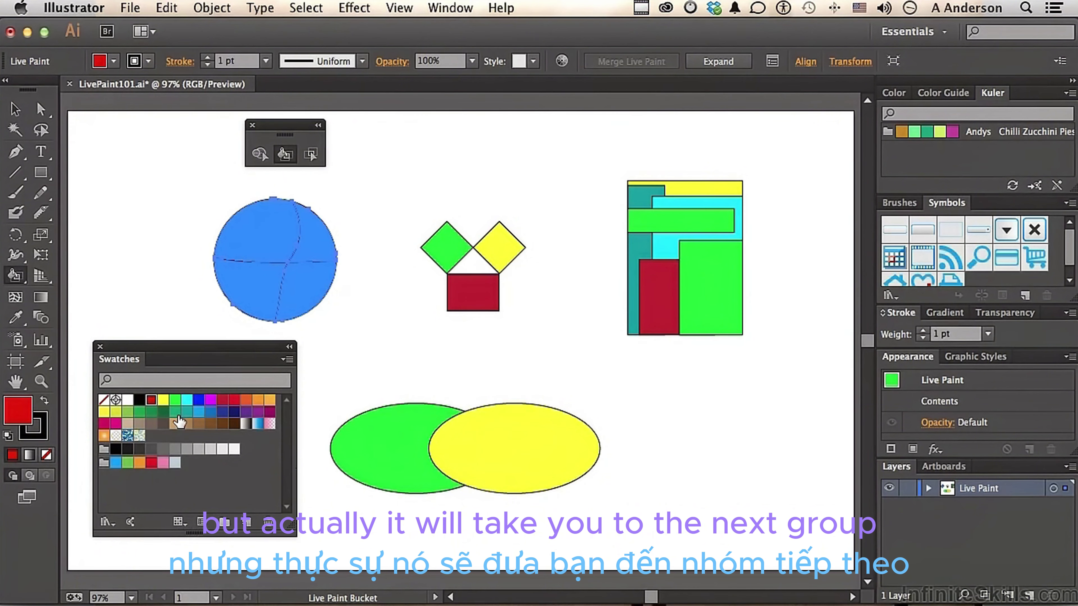
Cycle the bucket colour through the main swatches to light orange, and on through the grey group to red in the last colour group.
key(Right)
key(Right)
key(Right)
key(Right)
key(Right)
key(Right)
key(Right)
key(Right)
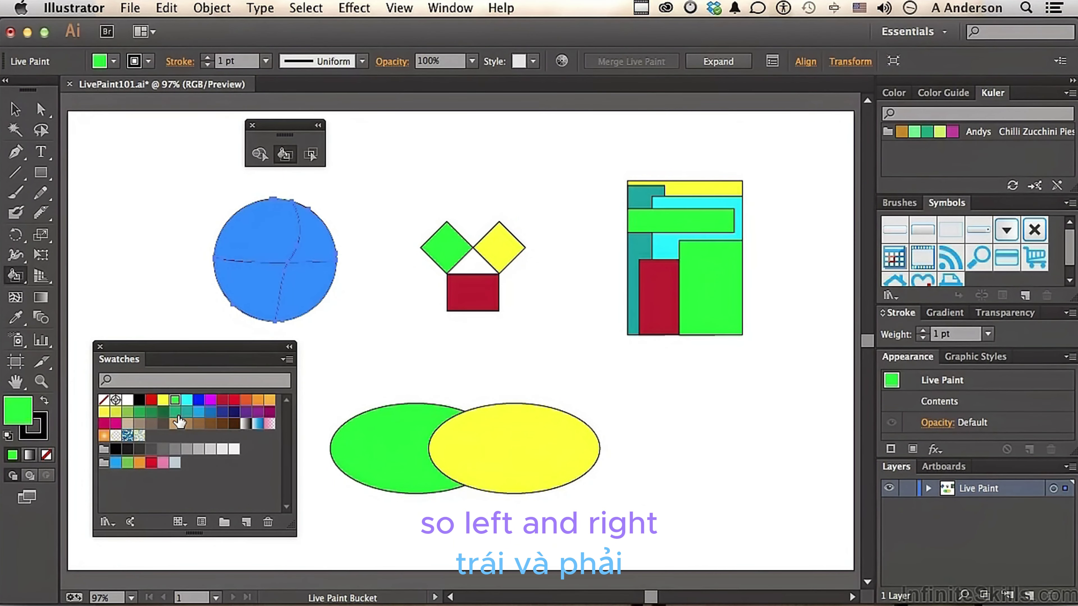
key(Right)
key(Right)
key(Right)
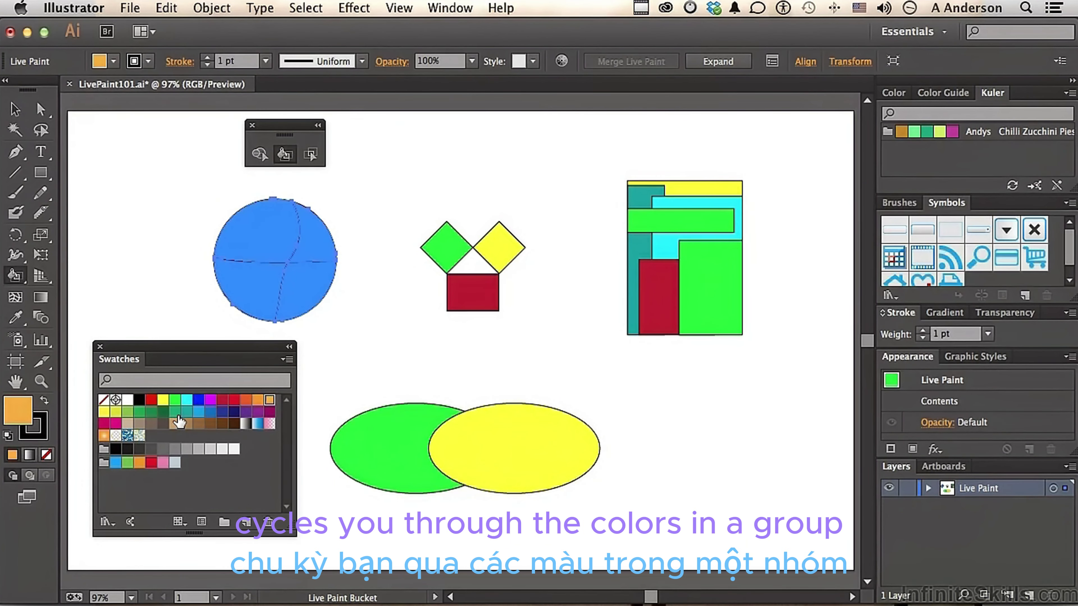
key(Left)
key(Down)
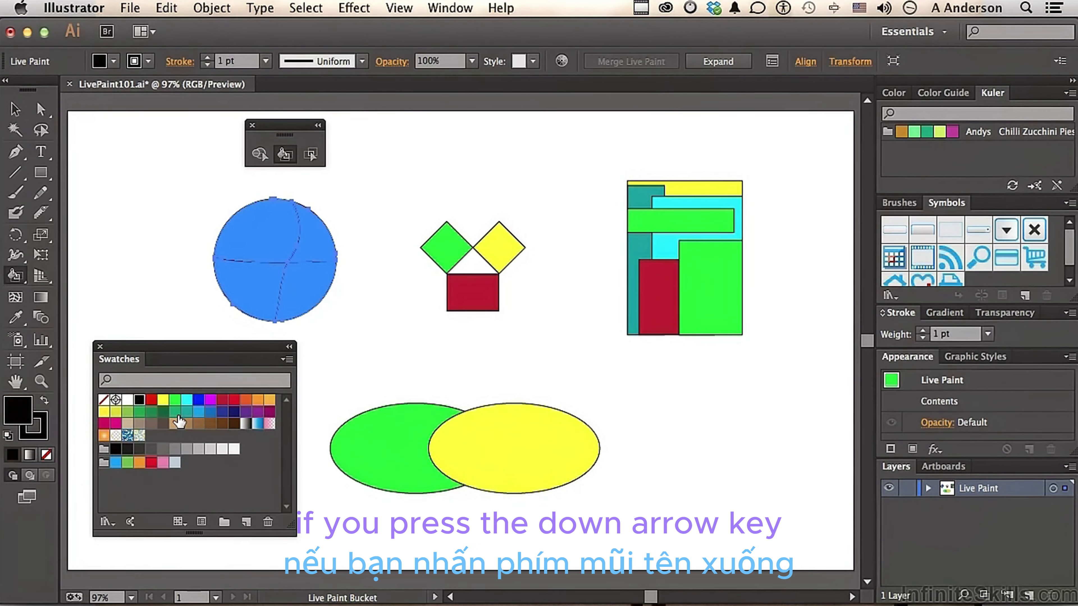
key(Down)
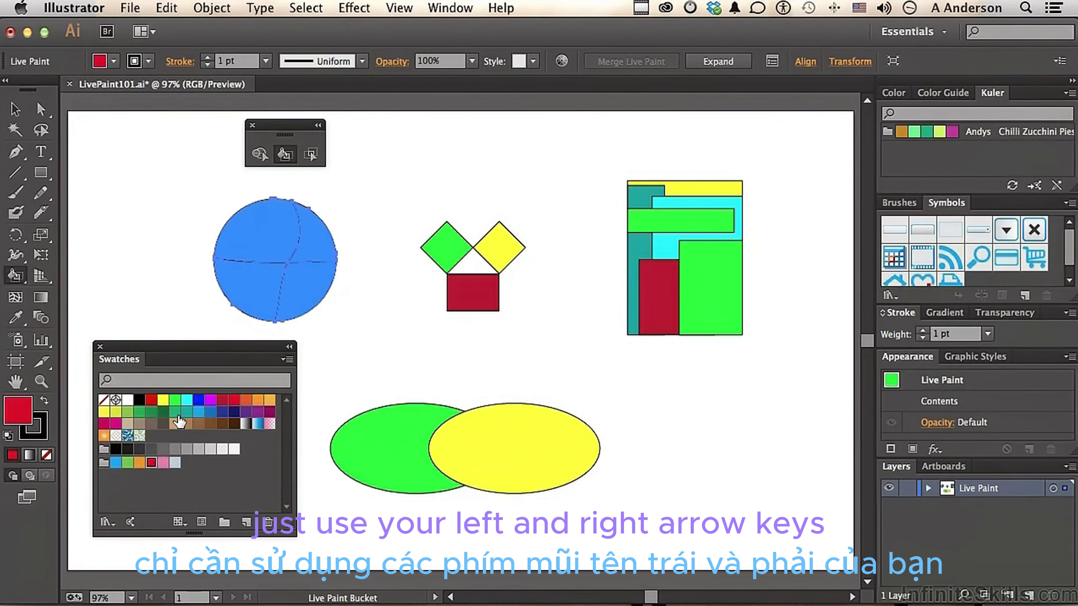
Fill the circle's lower-left piece with yellow and its upper-right piece with dark blue using the Live Paint Bucket.
click(163, 400)
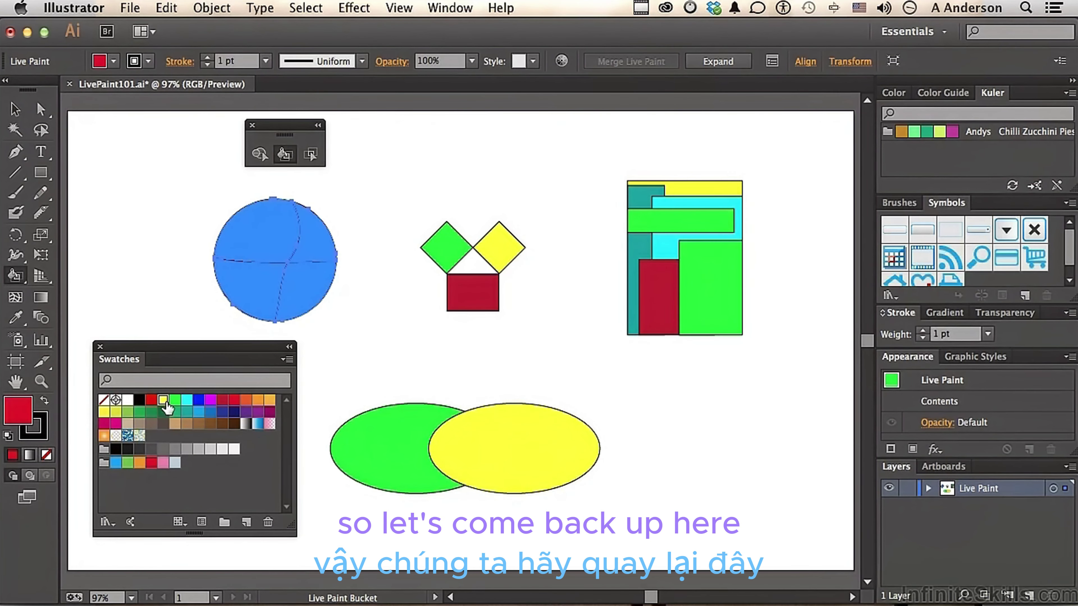
click(260, 288)
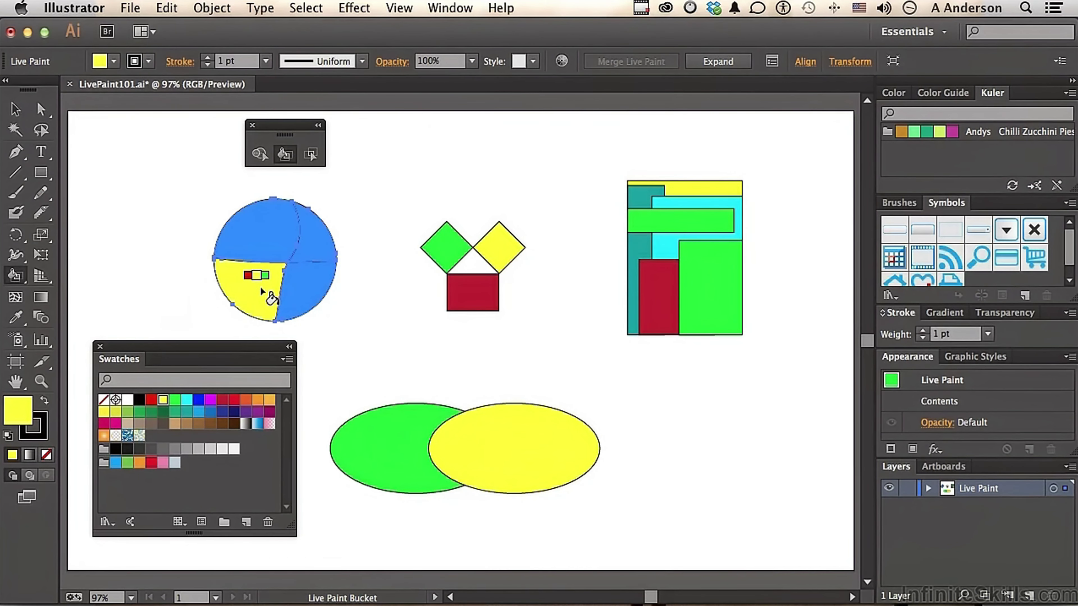
key(Right)
key(Right)
key(Right)
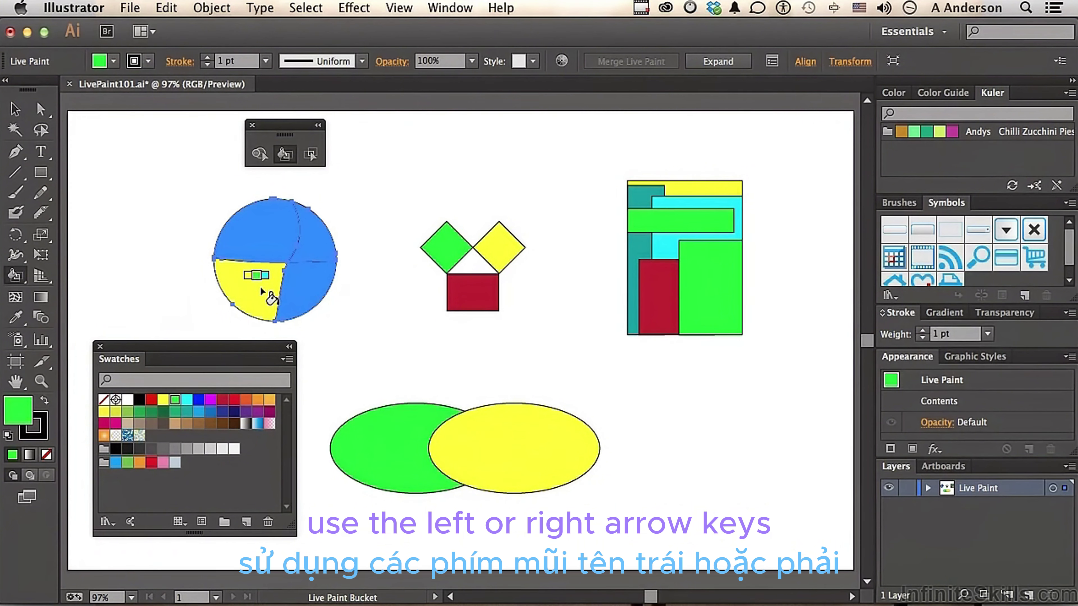
click(313, 248)
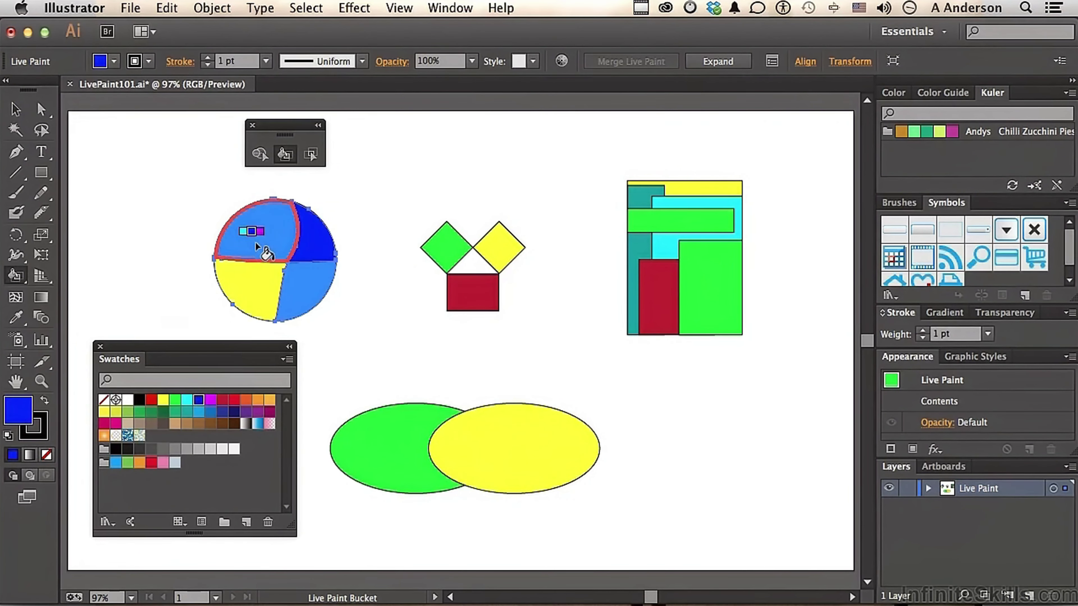
Fill the circle's upper-left piece with the dark red two swatches past the blue.
key(Right)
key(Right)
click(256, 244)
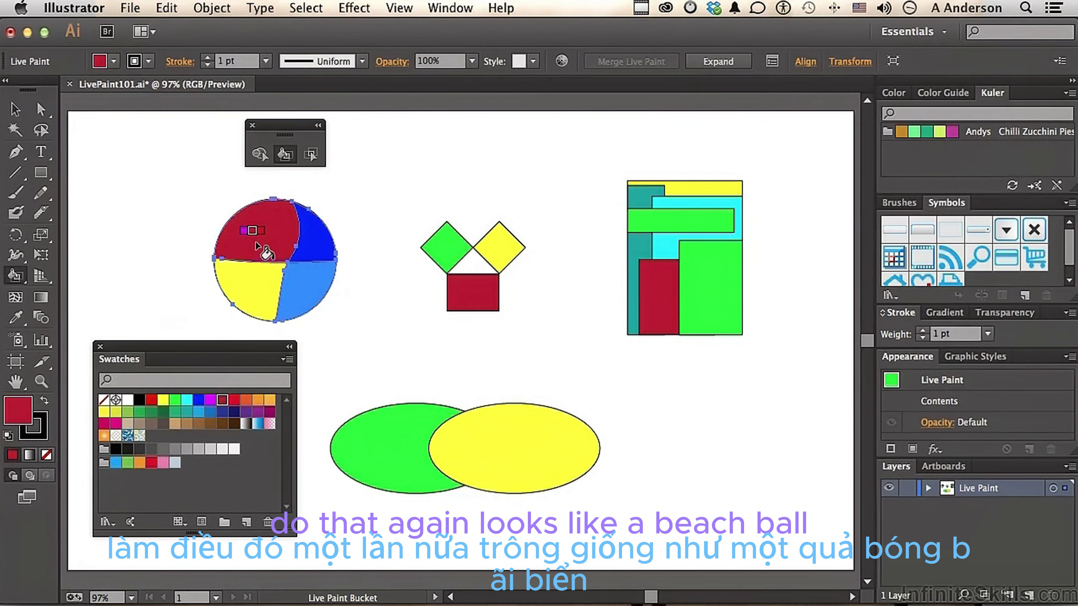
Cycle the bucket colour back to bright red and fill the circle's lower-right piece with it.
key(Right)
key(Right)
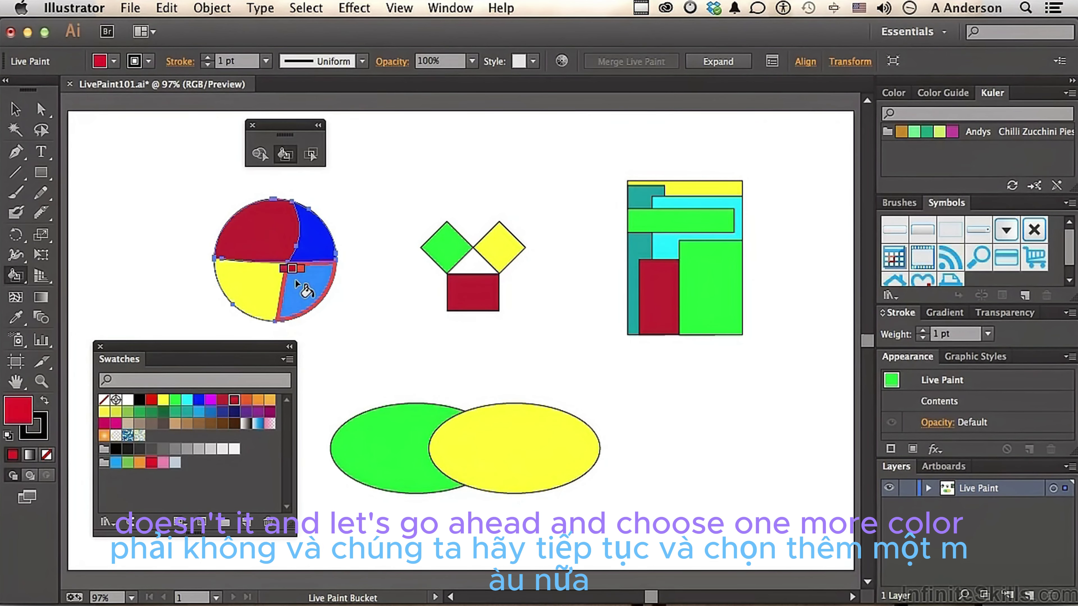
key(Left)
key(Left)
key(Left)
key(Left)
key(Left)
key(Left)
key(Left)
key(Left)
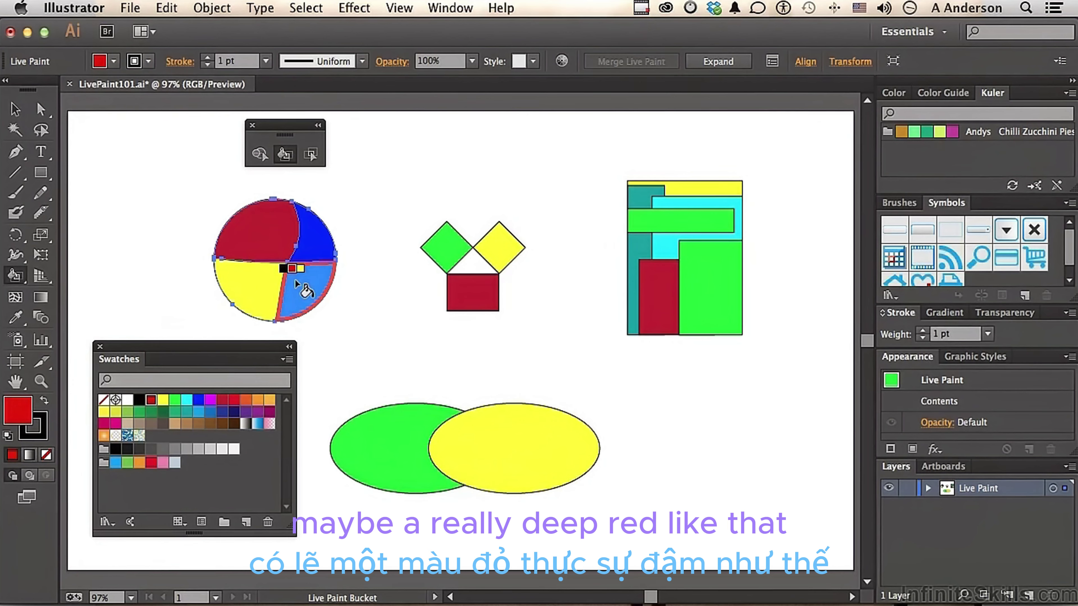
click(295, 279)
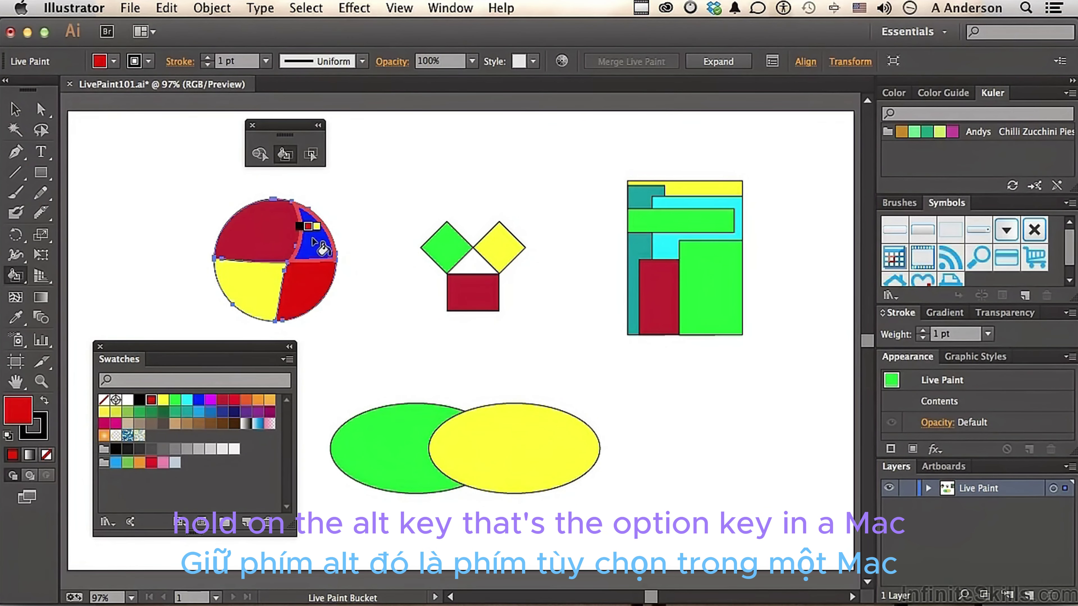
Sample the blue from the circle's upper-right piece and fill the lower-left piece with it.
key(alt)
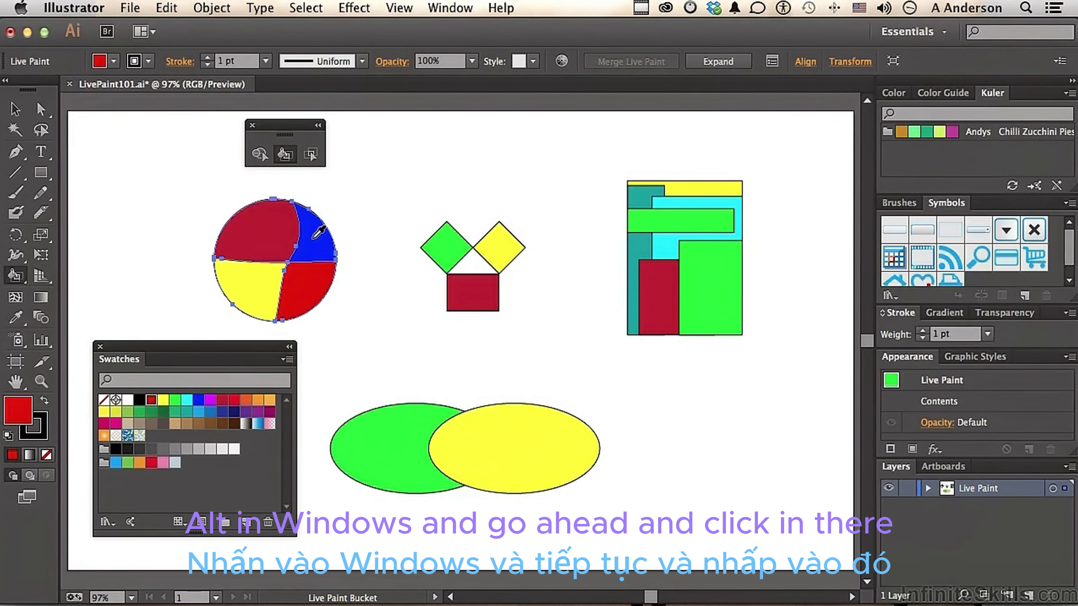
alt+click(314, 237)
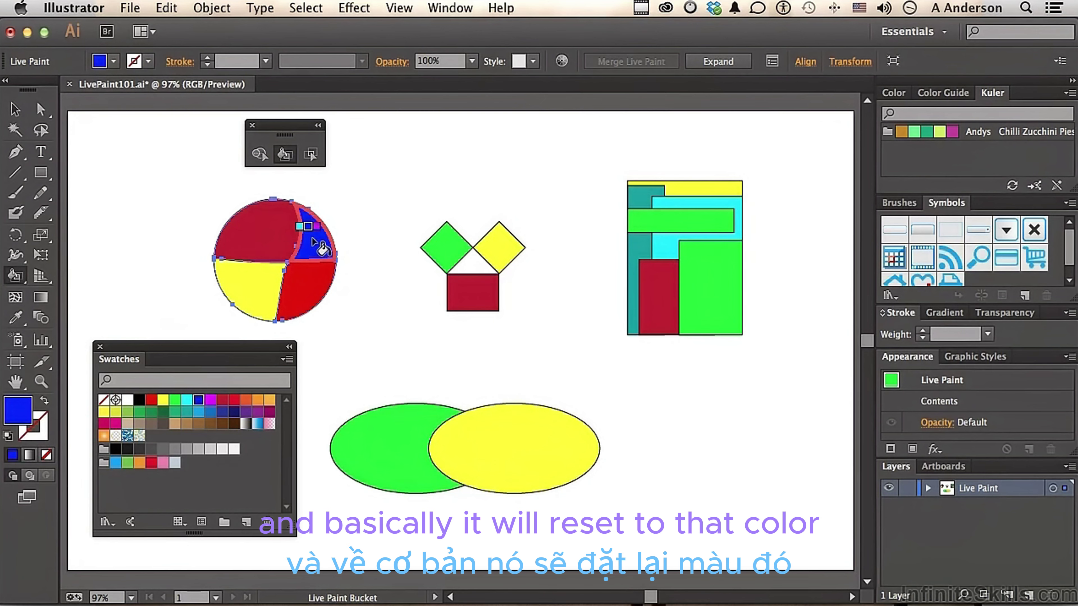
click(252, 292)
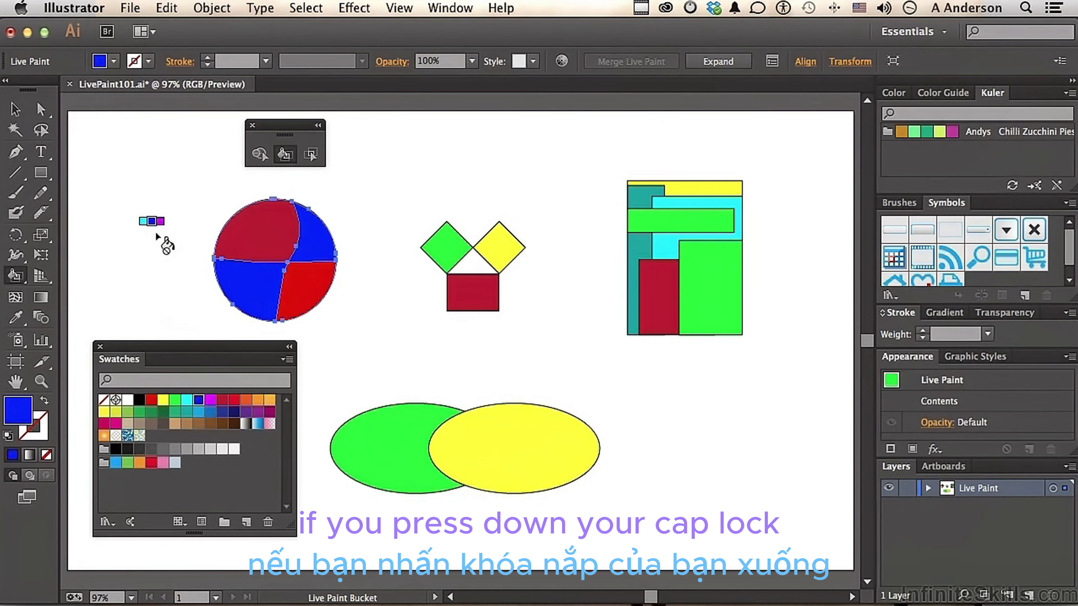
Switch the Live Paint Bucket pointer to the precise crosshair and back to the bucket.
key(Caps_Lock)
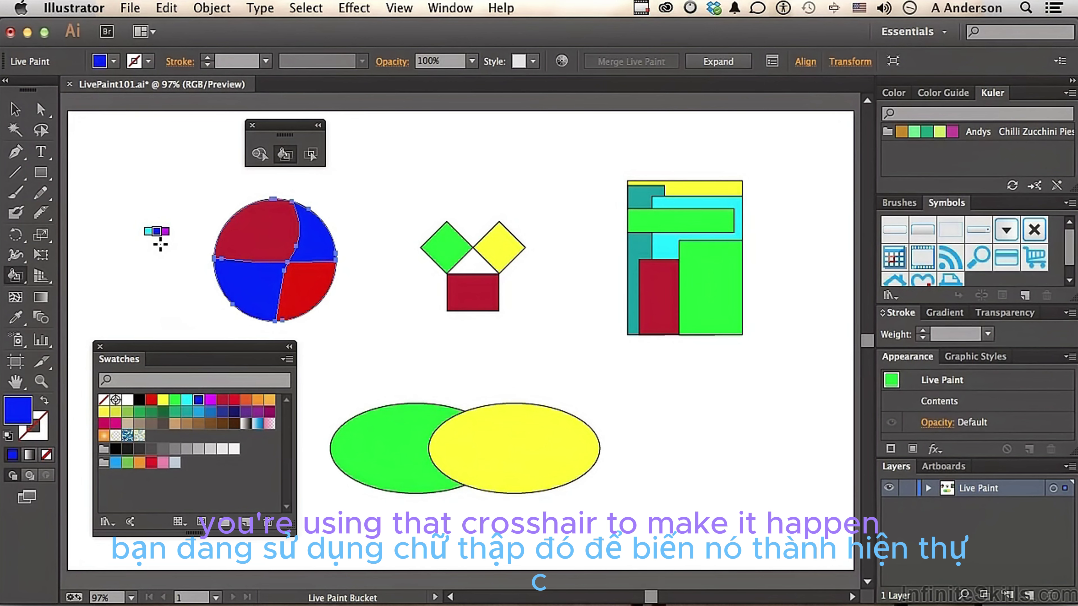
key(Caps_Lock)
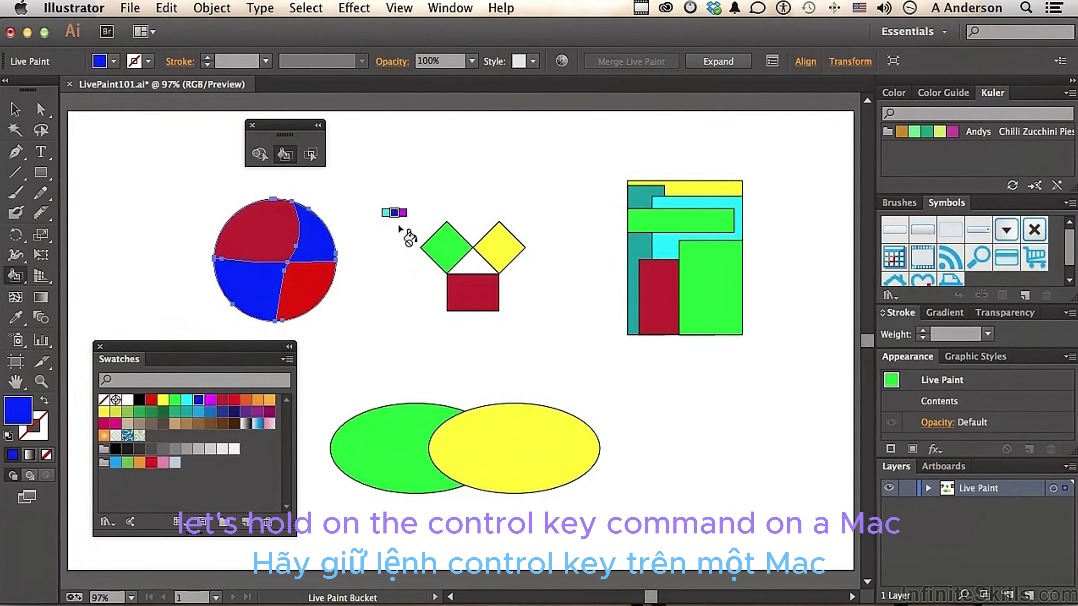
Select the two diamonds and the rectangle below them, and make them a Live Paint group with the yellow diamond filled blue.
super+click(399, 206)
drag(398, 206, 531, 316)
key(k)
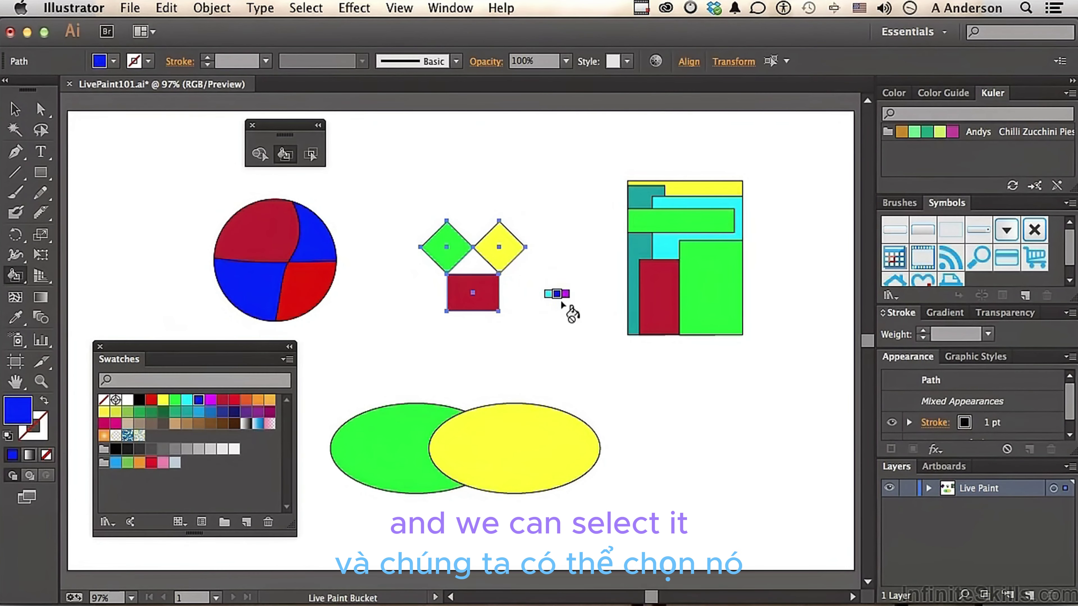
click(502, 250)
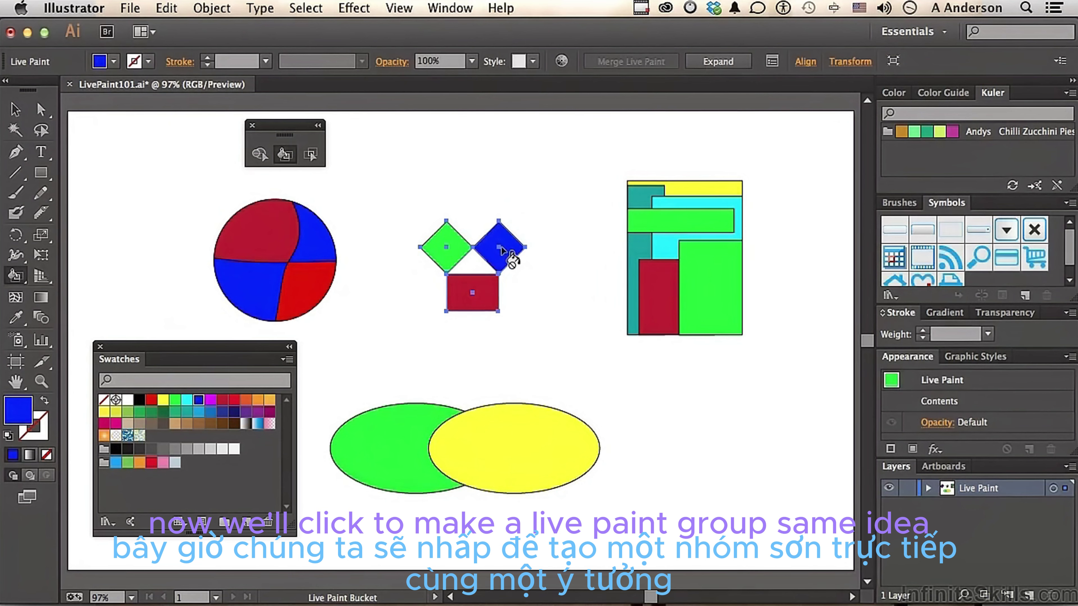
Fill the green diamond with yellow and the rectangle below it with green.
key(Left)
key(Left)
key(Left)
click(450, 246)
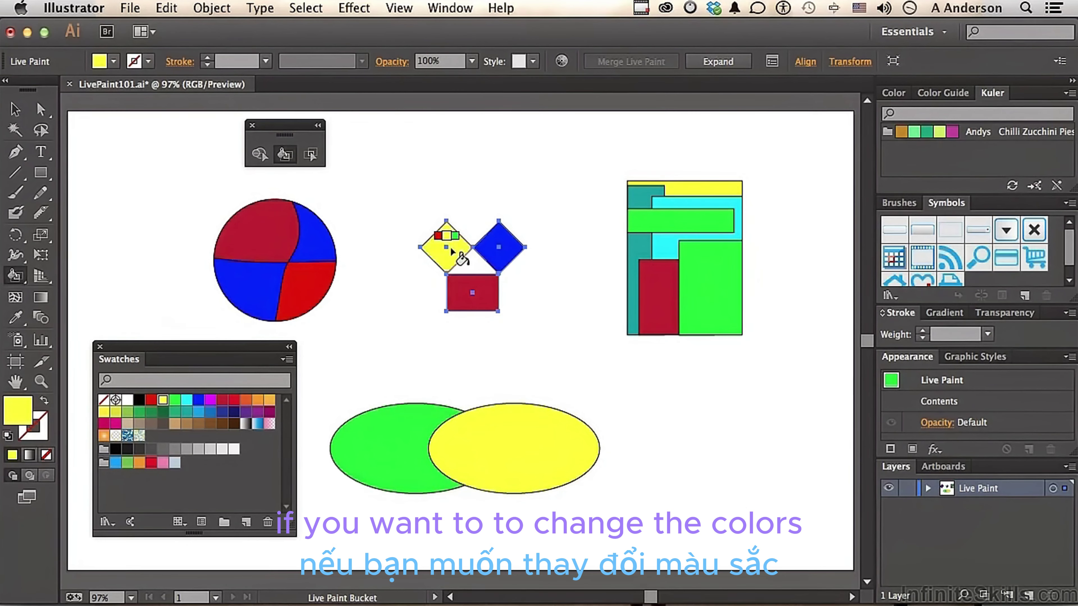
key(Right)
click(464, 292)
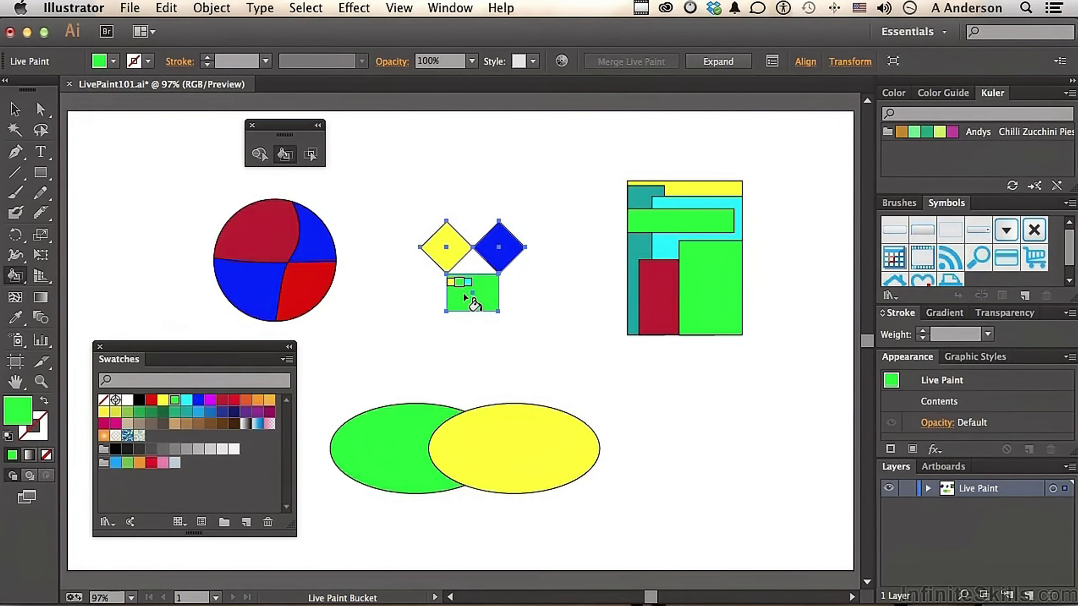
Fill the empty triangular gap between the diamonds and the rectangle with dark red, and deselect the group.
key(Right)
key(Right)
key(Right)
click(470, 263)
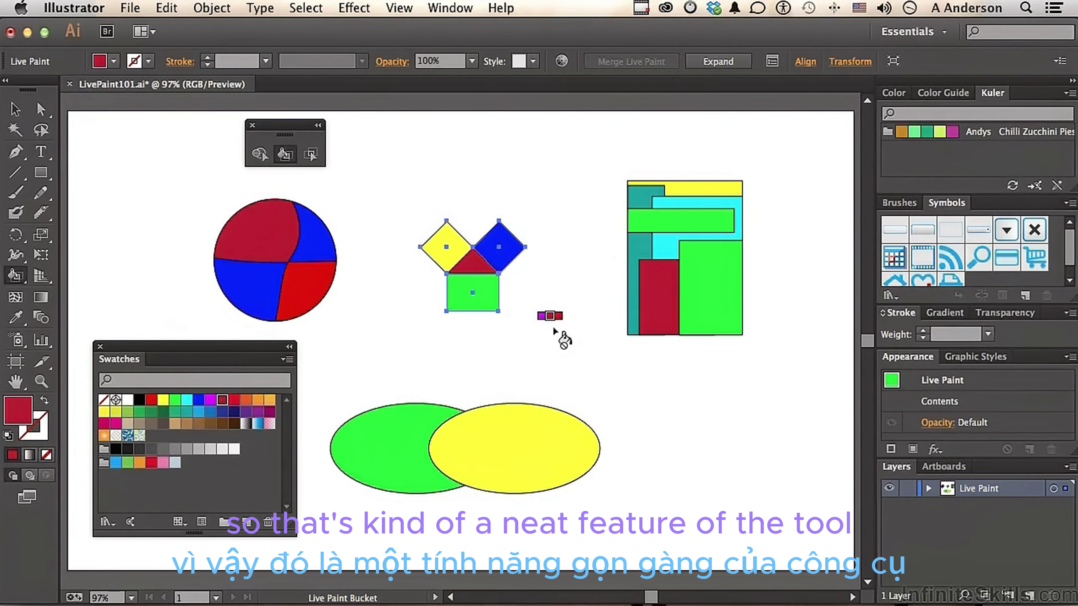
key(super)
click(581, 160)
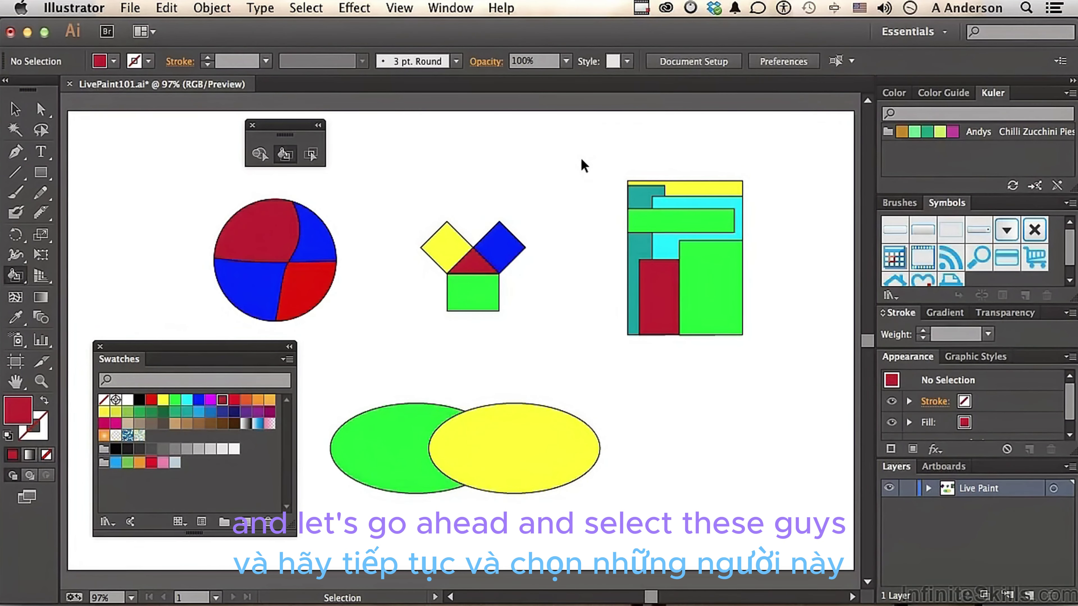
Select the overlapping rectangles, make them a Live Paint group, and fill the large green rectangle's inner overlap dark red and upper region magenta.
mouse_move(582, 160)
mouse_down()
mouse_move(743, 275)
mouse_move(790, 366)
mouse_up()
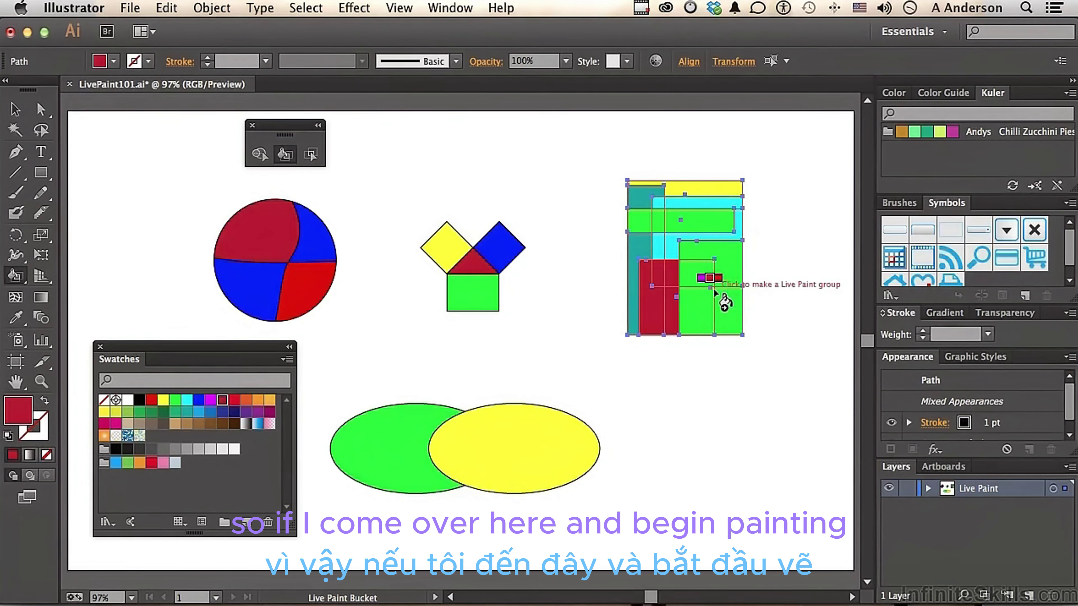
click(695, 270)
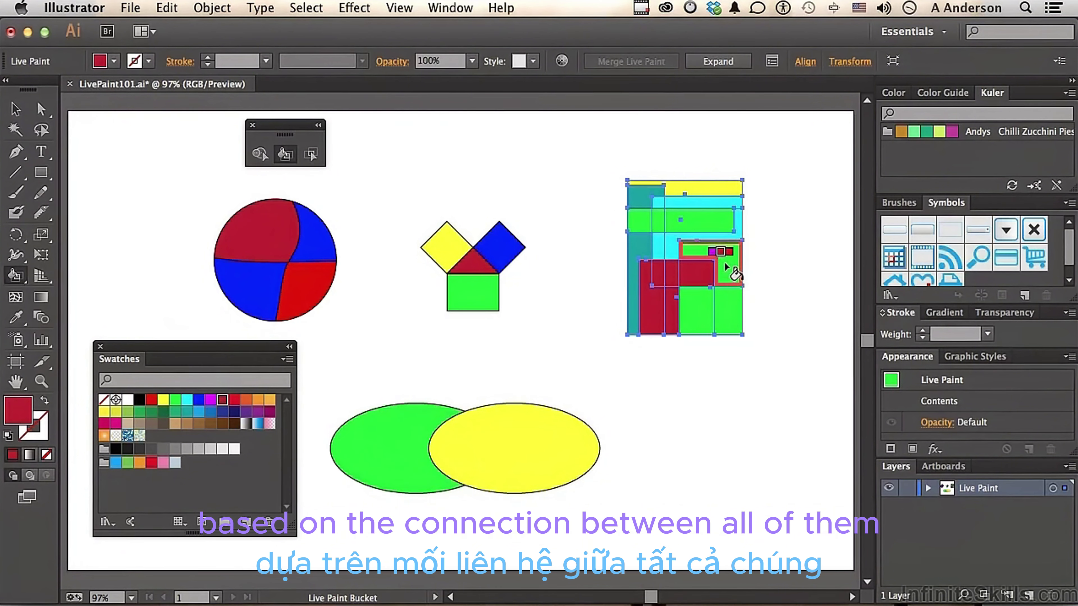
key(Left)
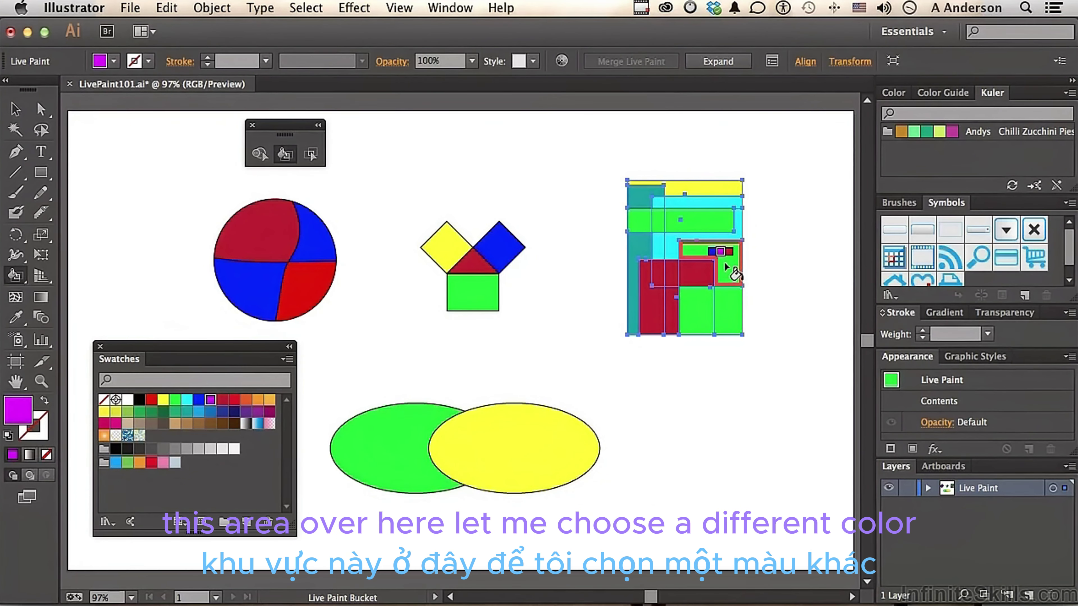
click(727, 270)
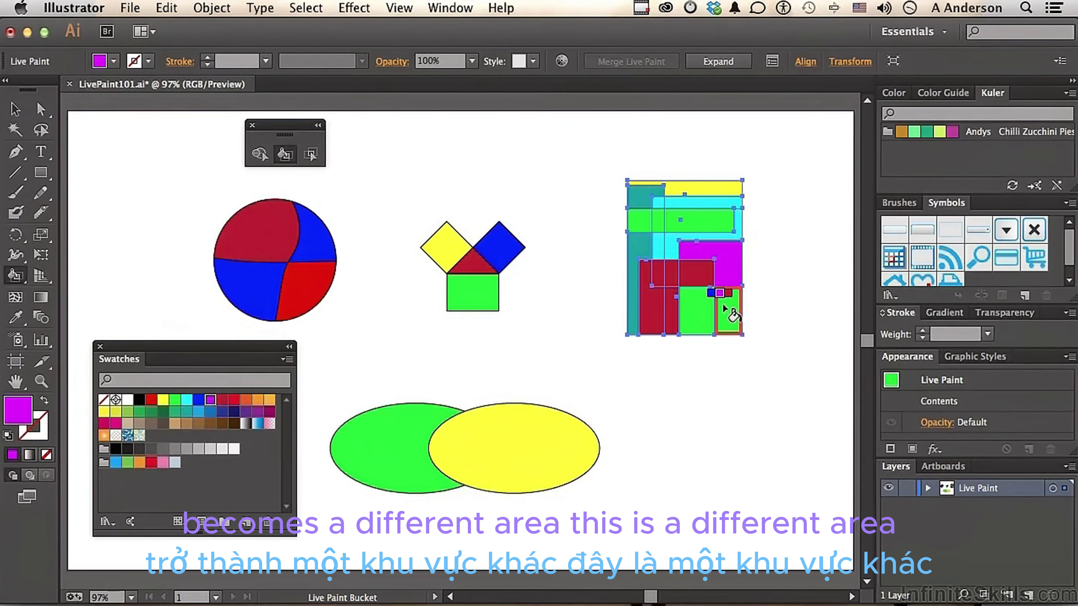
Fill the large green rectangle's lower-right region with blue and its lower-left region with cyan.
key(Left)
click(729, 314)
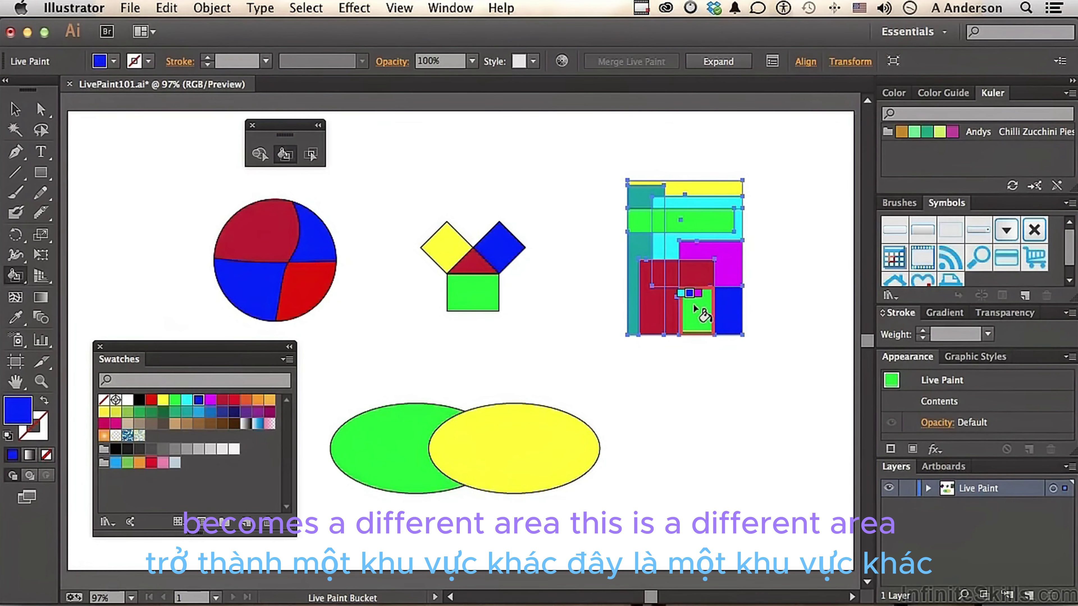
key(Left)
click(703, 314)
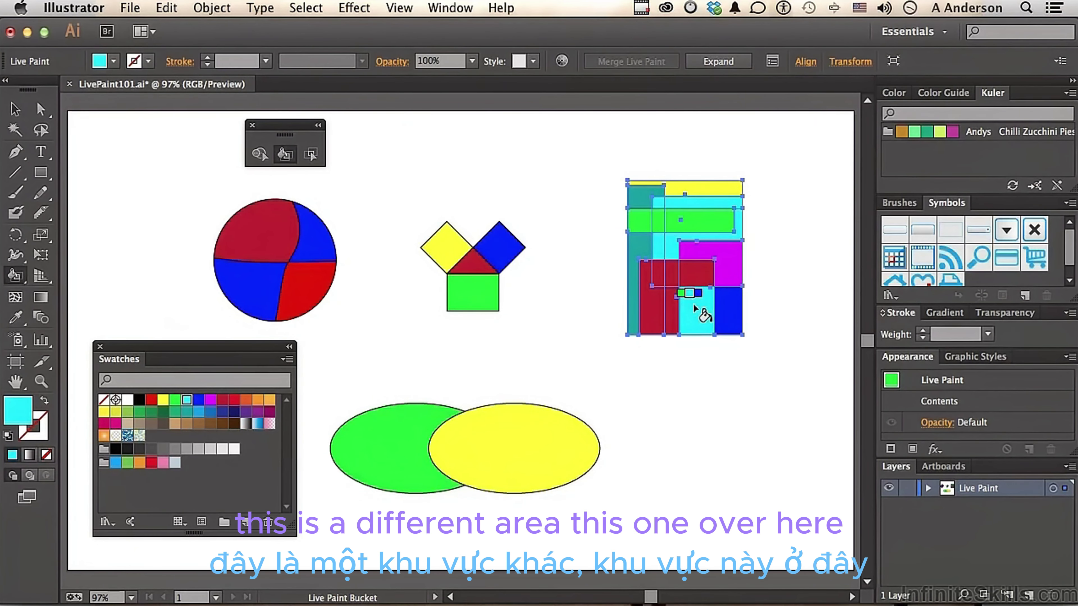
Fill the tall teal strip along the left edge of the rectangle stack with red.
click(639, 245)
key(Right)
key(Right)
key(Right)
key(Right)
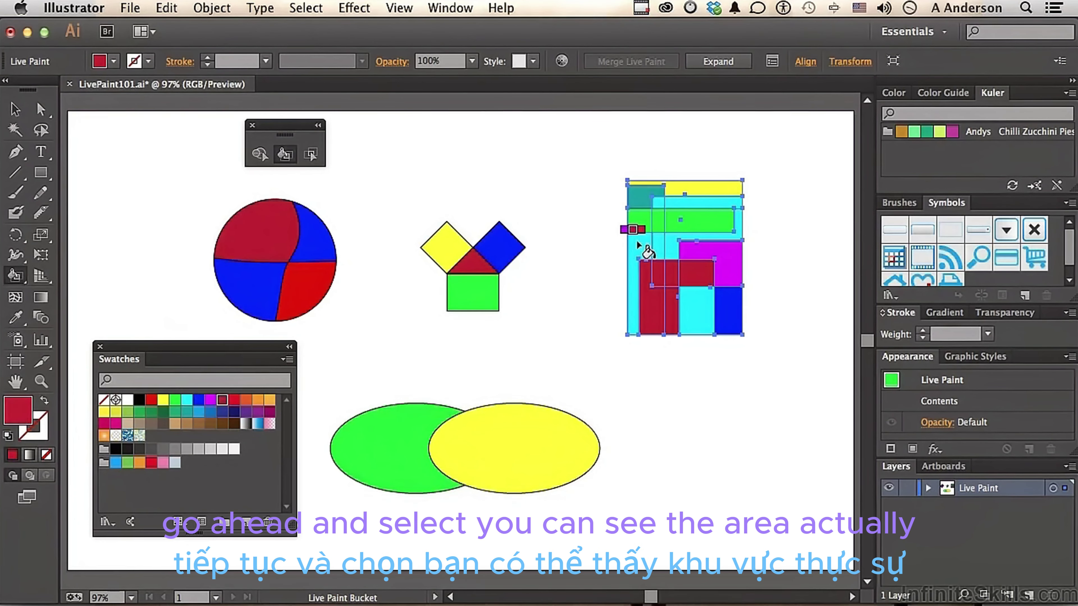
click(649, 242)
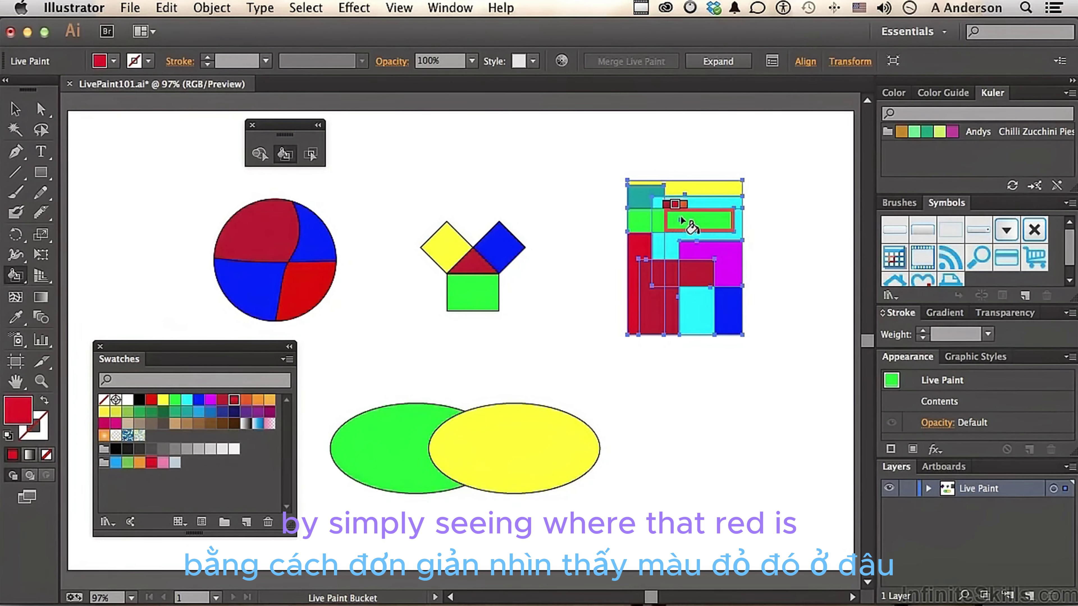
Fill the right part of the green horizontal bar with red and the remaining teal region above it with orange.
click(689, 219)
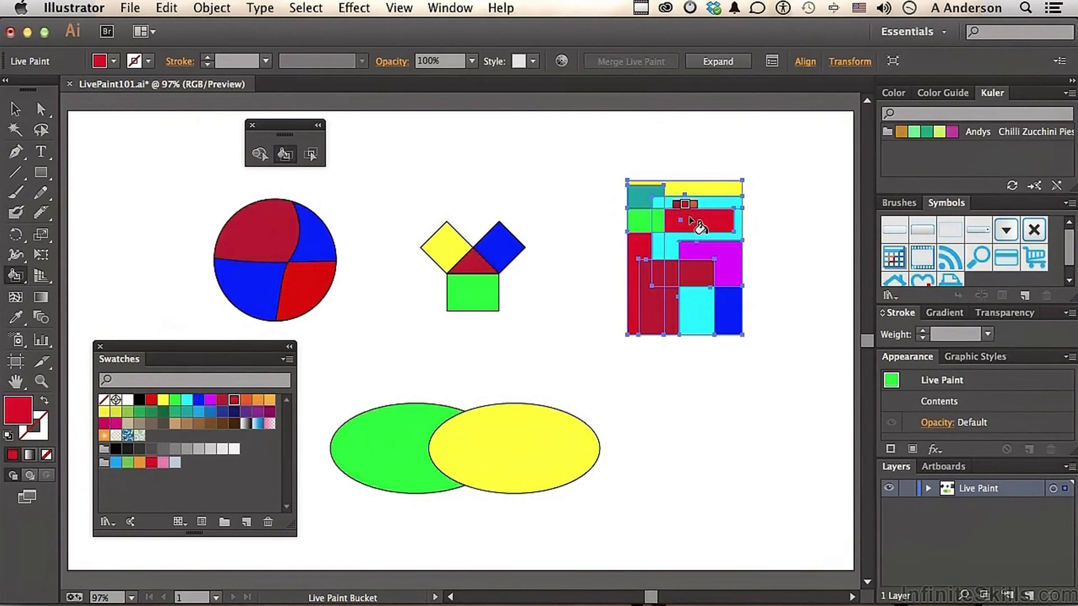
key(Right)
click(636, 198)
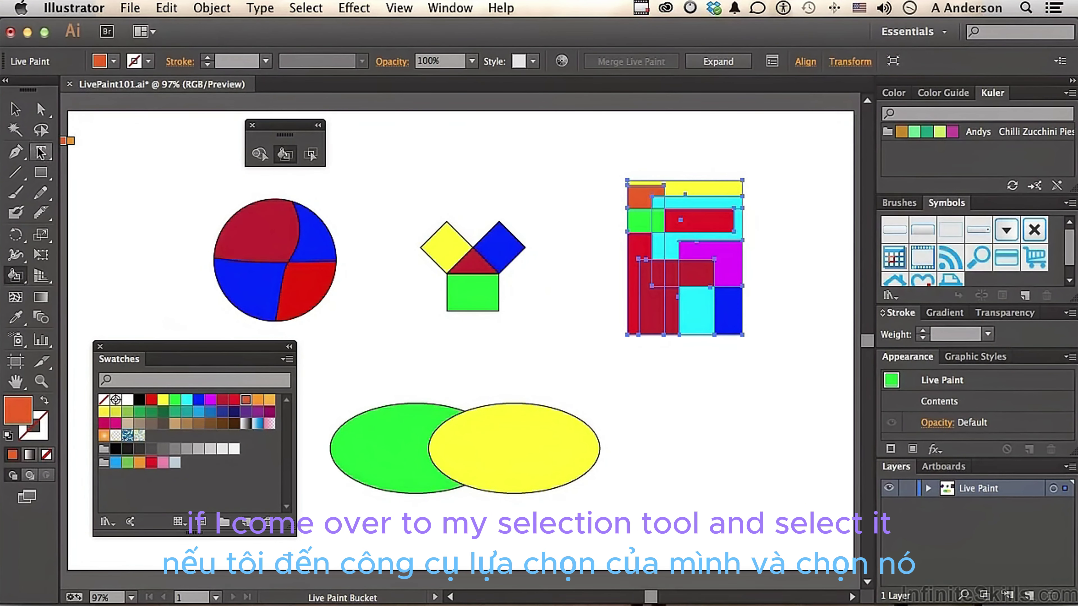
Expand the Live Paint group of rectangles into ordinary paths and deselect it.
click(17, 111)
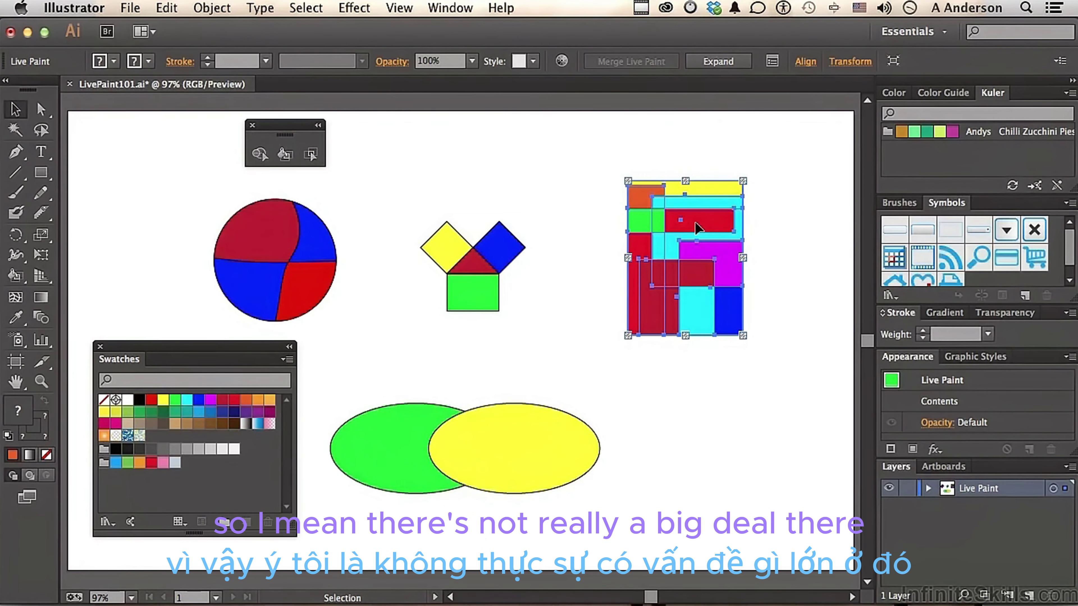
click(205, 9)
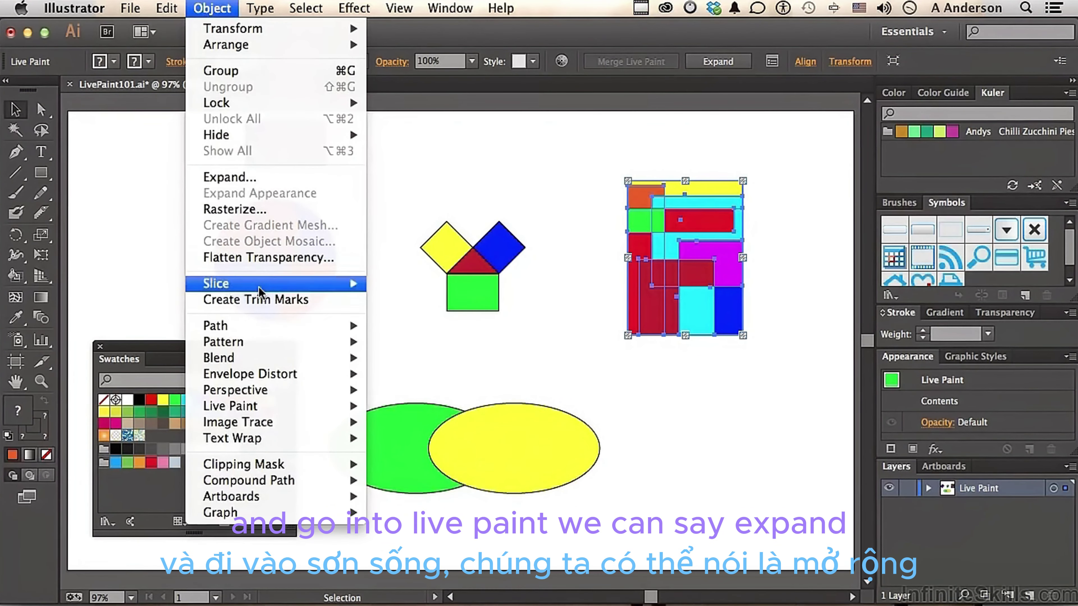
mouse_move(254, 406)
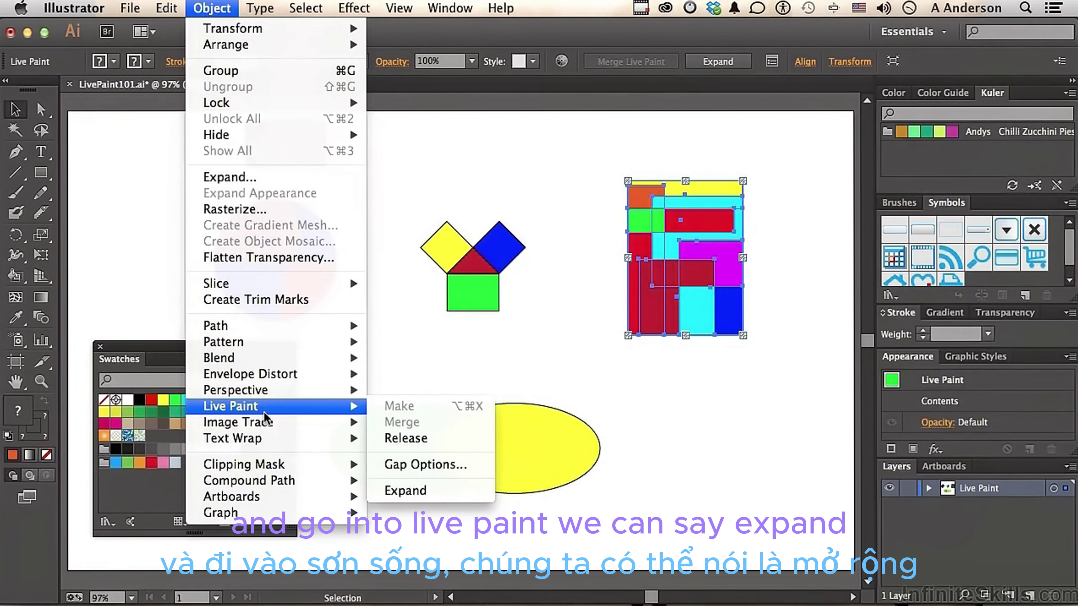
click(466, 491)
click(650, 457)
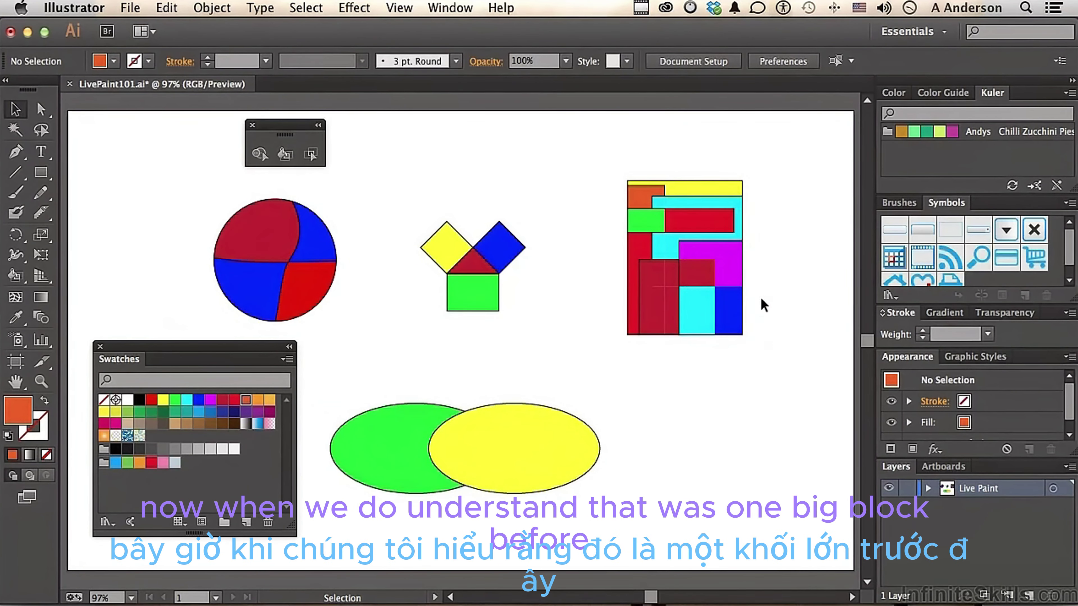
Ungroup the expanded rectangles and select the magenta and blue pieces individually.
click(734, 264)
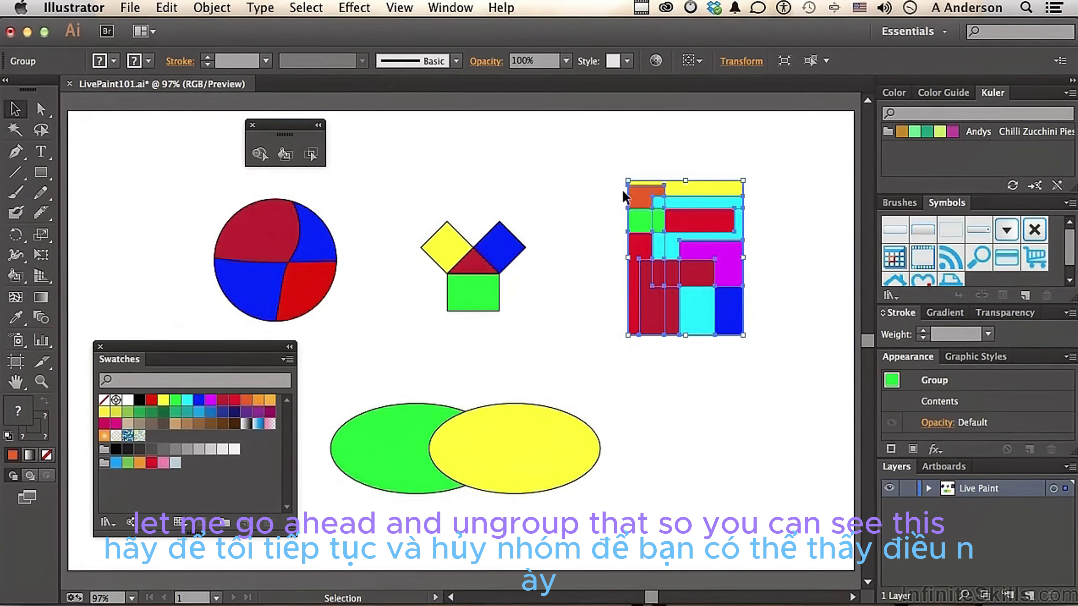
click(211, 8)
click(221, 86)
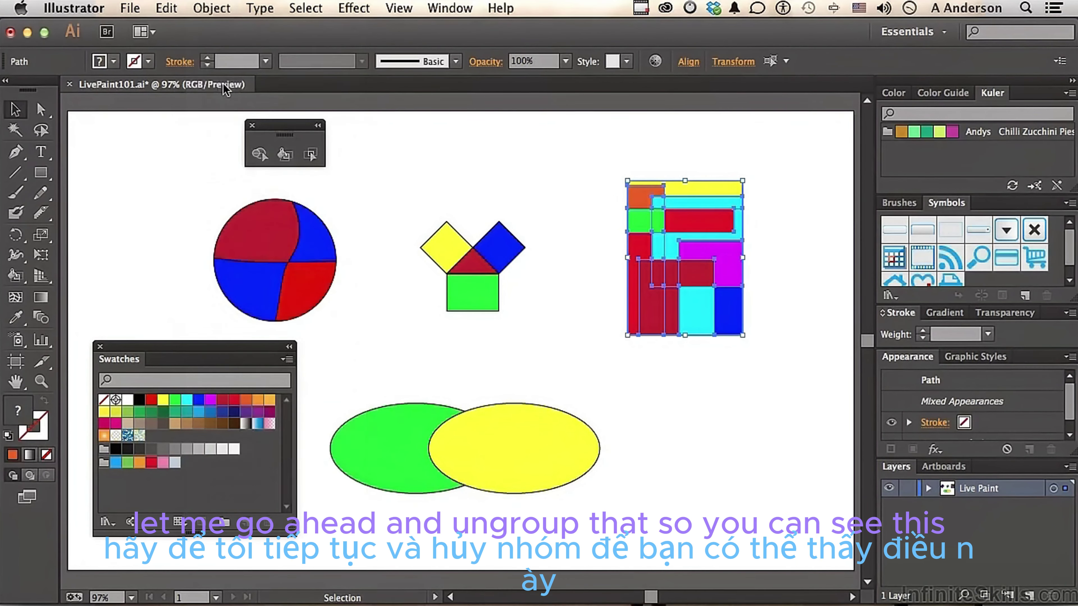
click(777, 267)
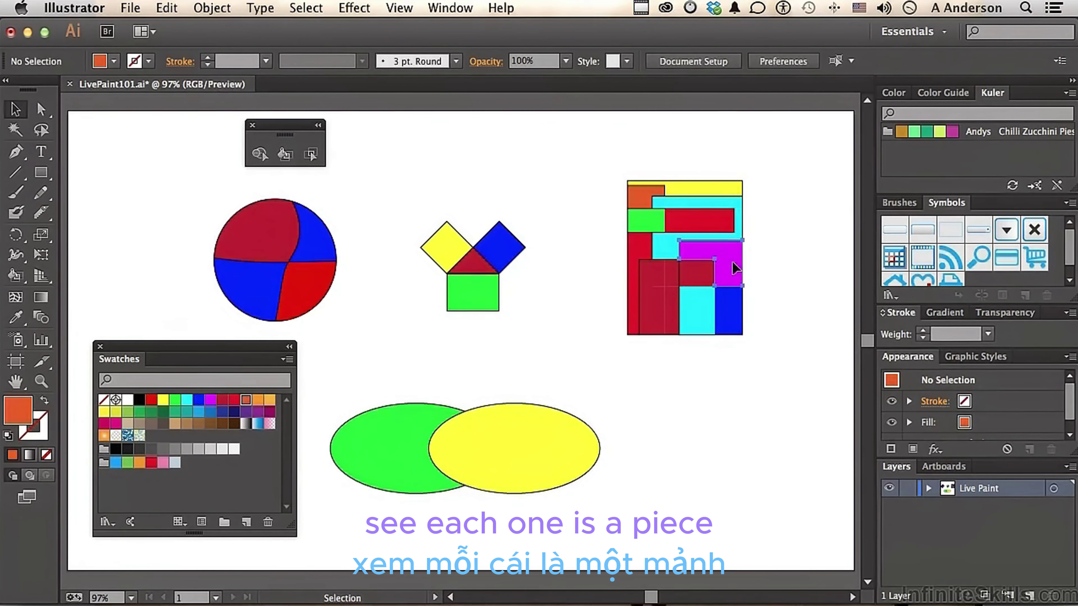
click(737, 269)
click(733, 313)
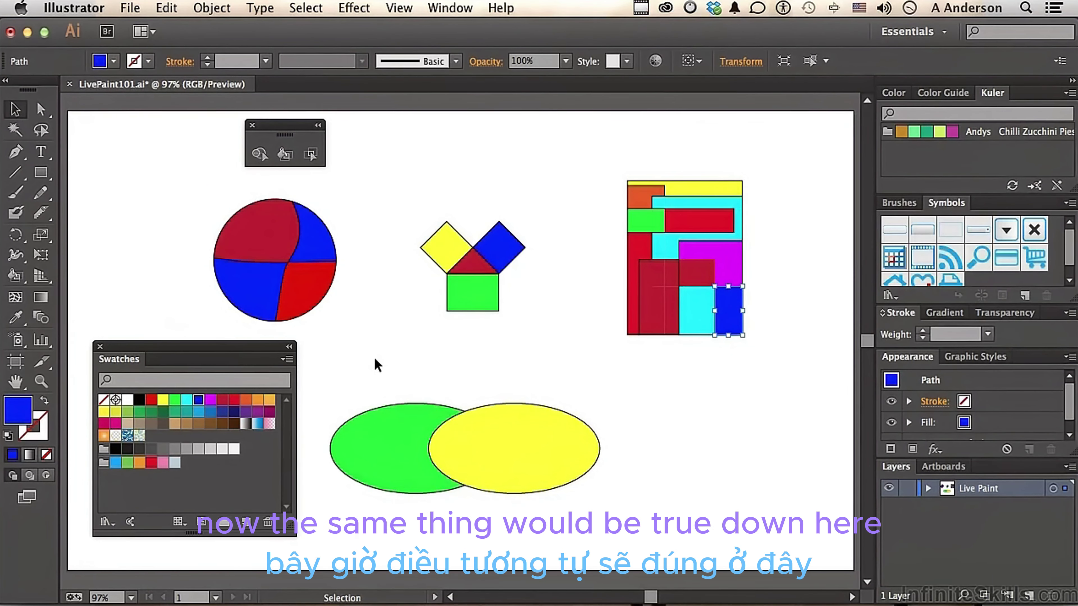
Select the two overlapping ellipses, make them a Live Paint group, and fill their overlap with the white-to-black gradient swatch.
drag(325, 370, 645, 536)
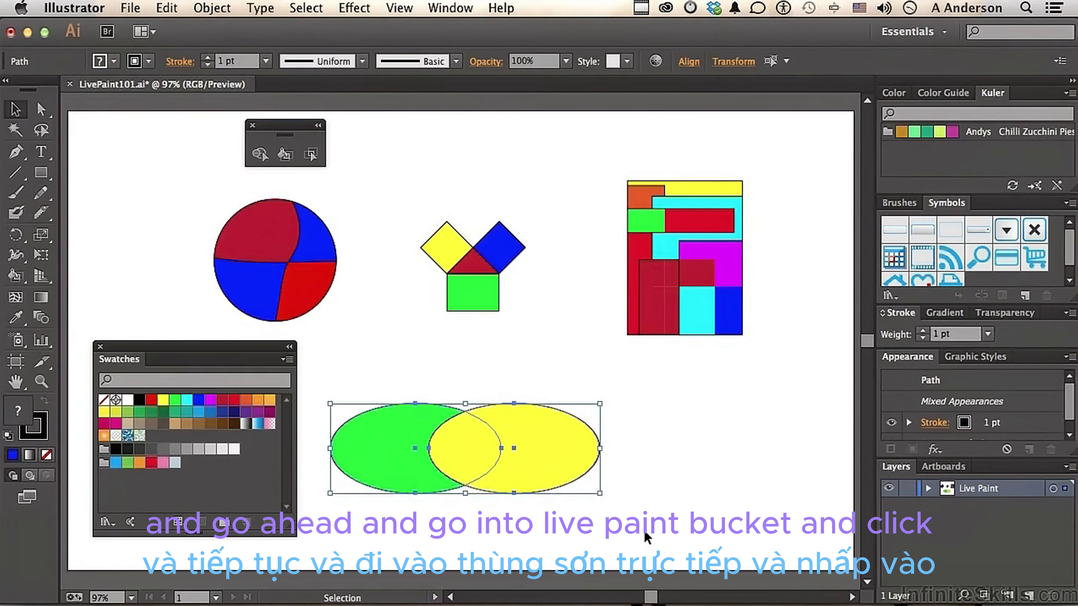
click(285, 155)
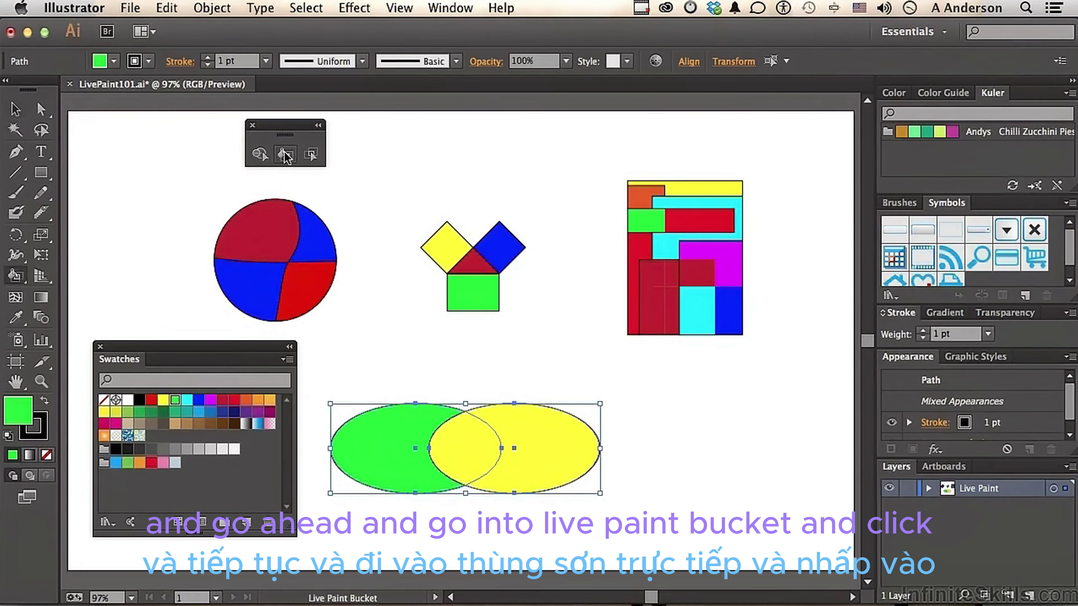
click(383, 438)
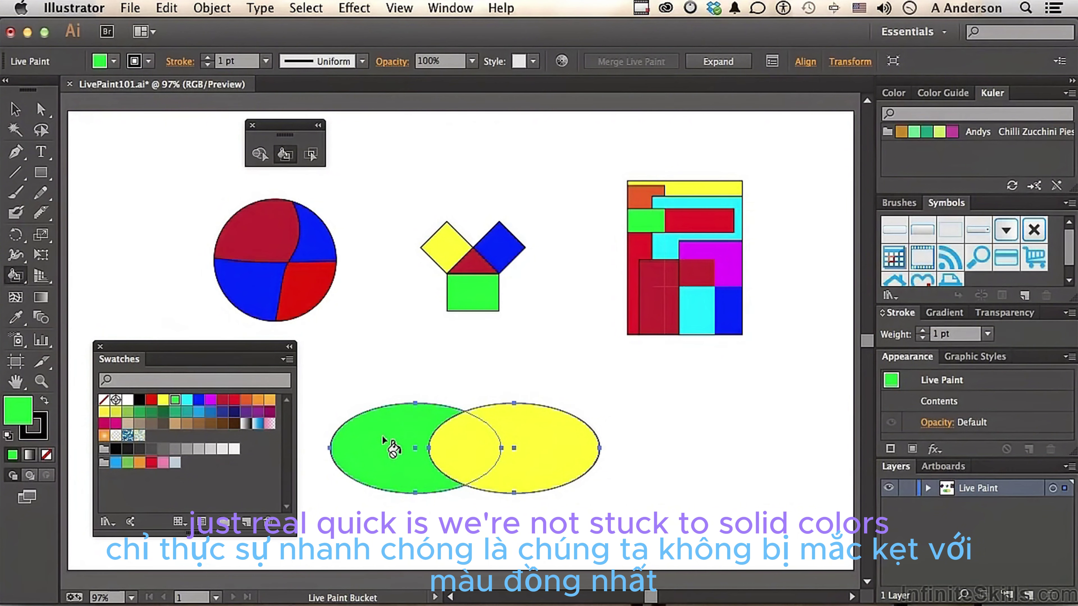
click(246, 424)
click(461, 452)
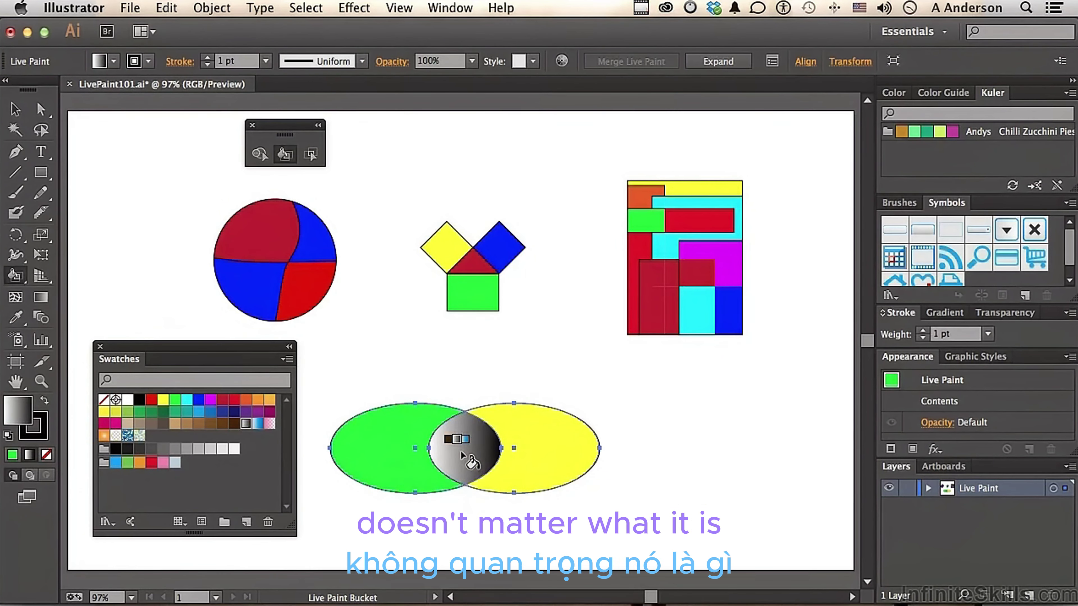
Fill the green ellipse region with the blue swirl pattern and the yellow region with the pastel floral pattern.
key(Right)
key(Right)
key(Right)
key(Right)
key(Right)
click(381, 450)
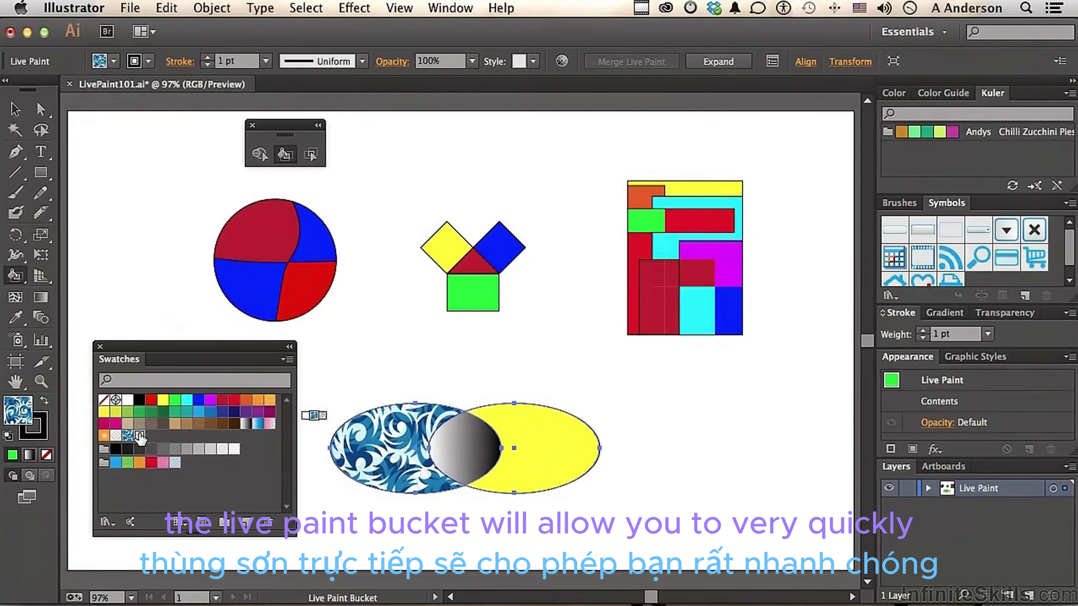
click(139, 435)
click(547, 463)
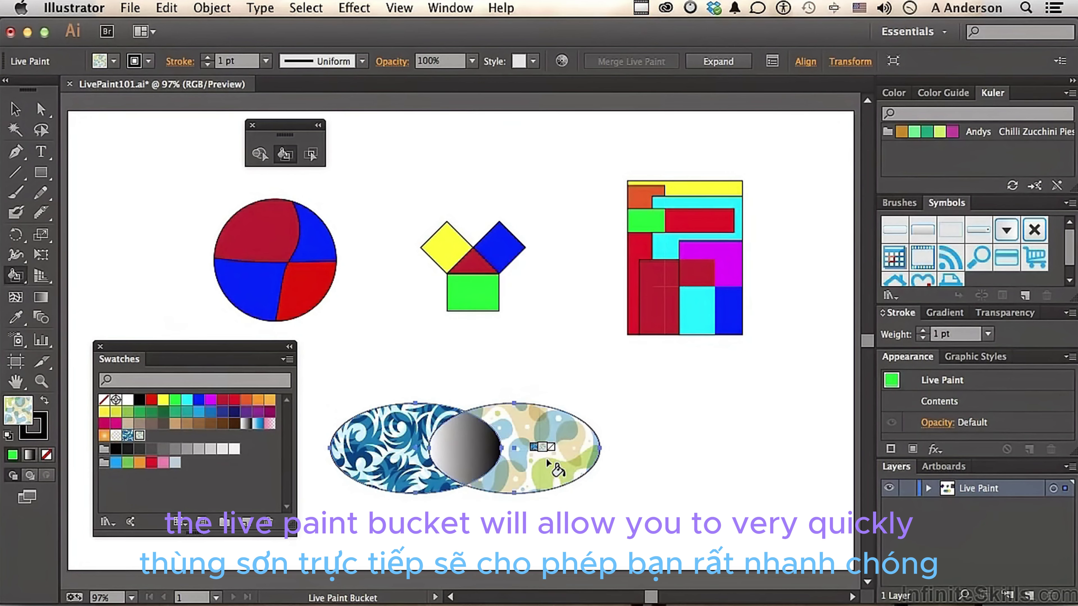
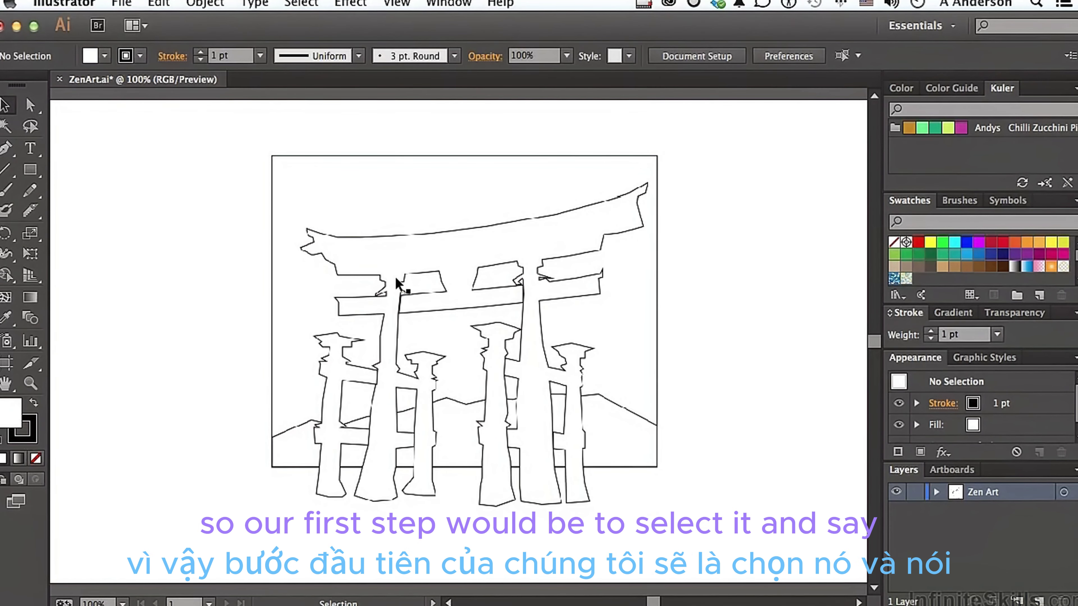
Select the embedded gate line drawing in ZenArt.ai and run Image Trace on it with the Default preset.
click(397, 283)
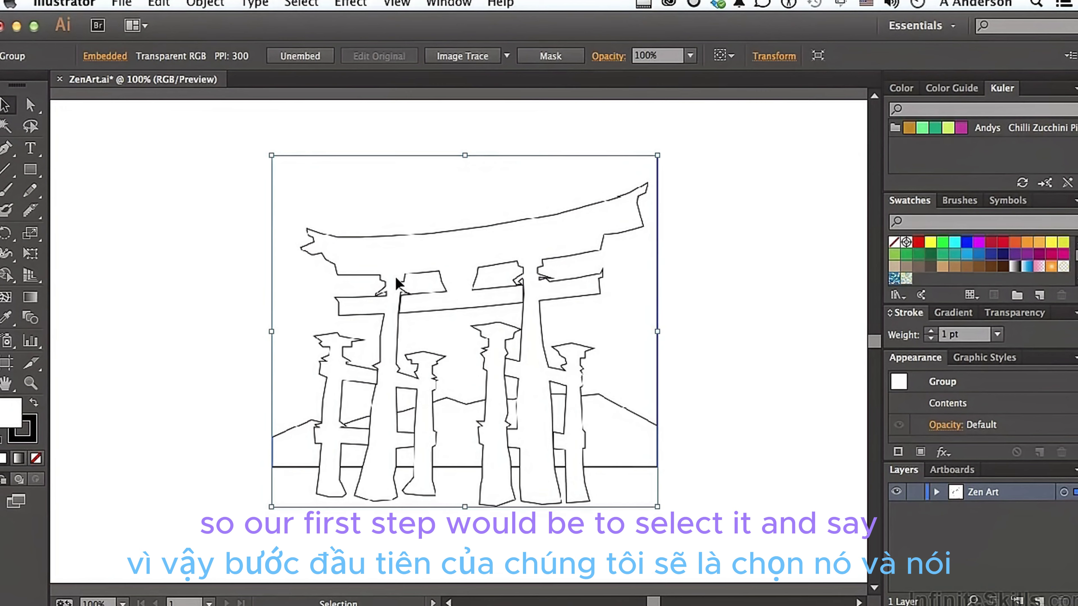
click(485, 56)
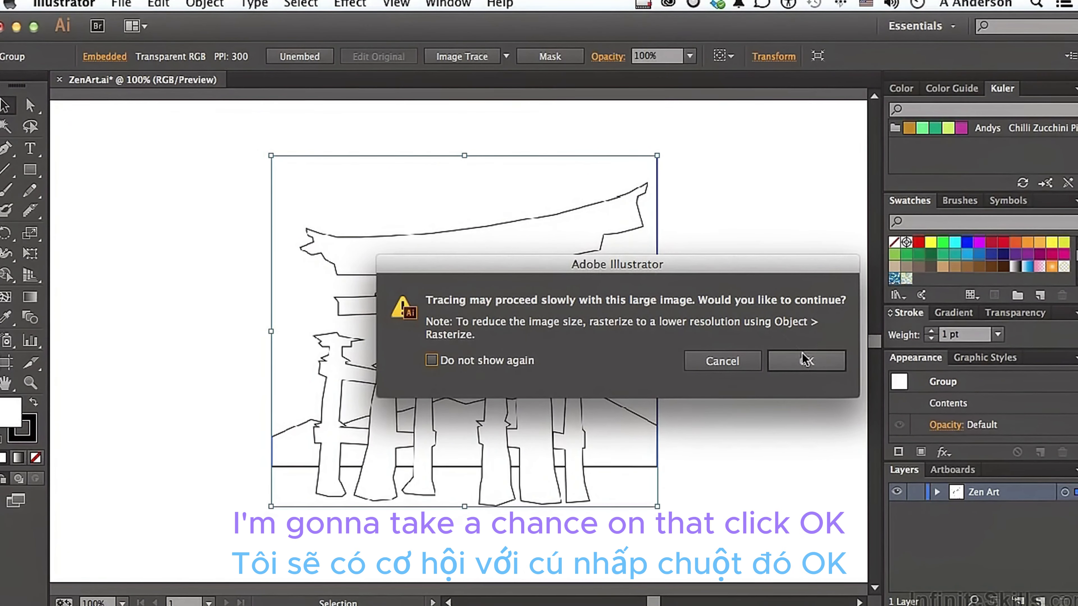
click(806, 362)
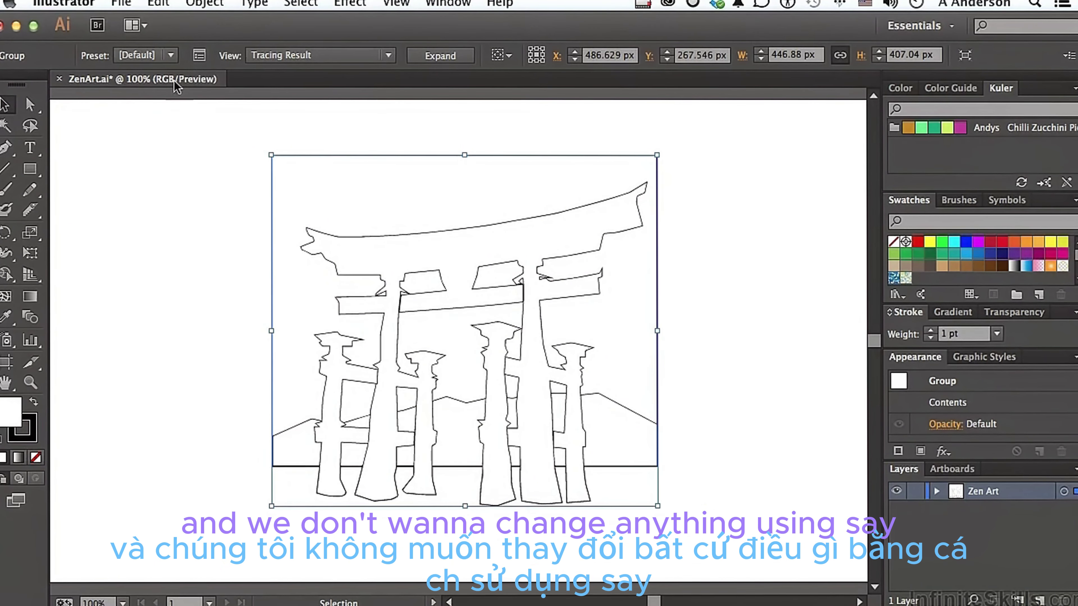
Check the Image Trace settings, expand the traced gate drawing into editable paths, and deselect it.
click(198, 56)
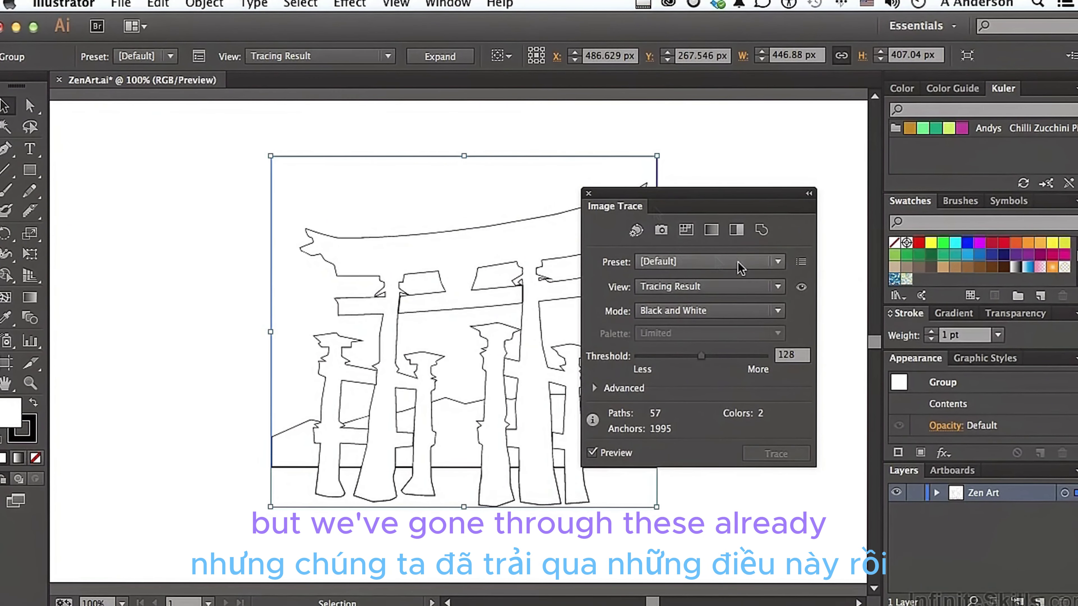
click(587, 193)
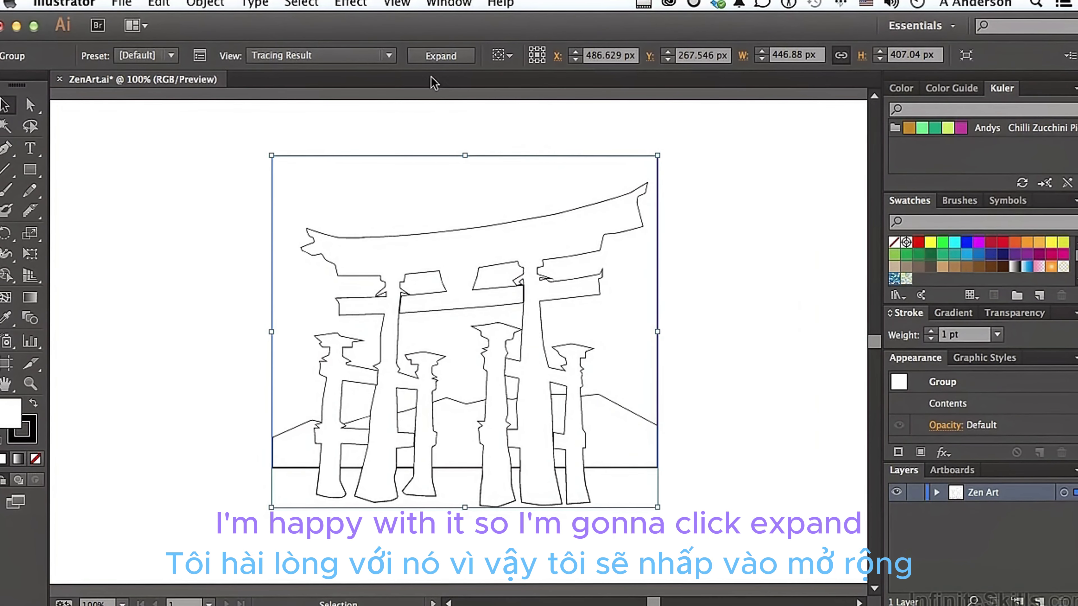
click(432, 55)
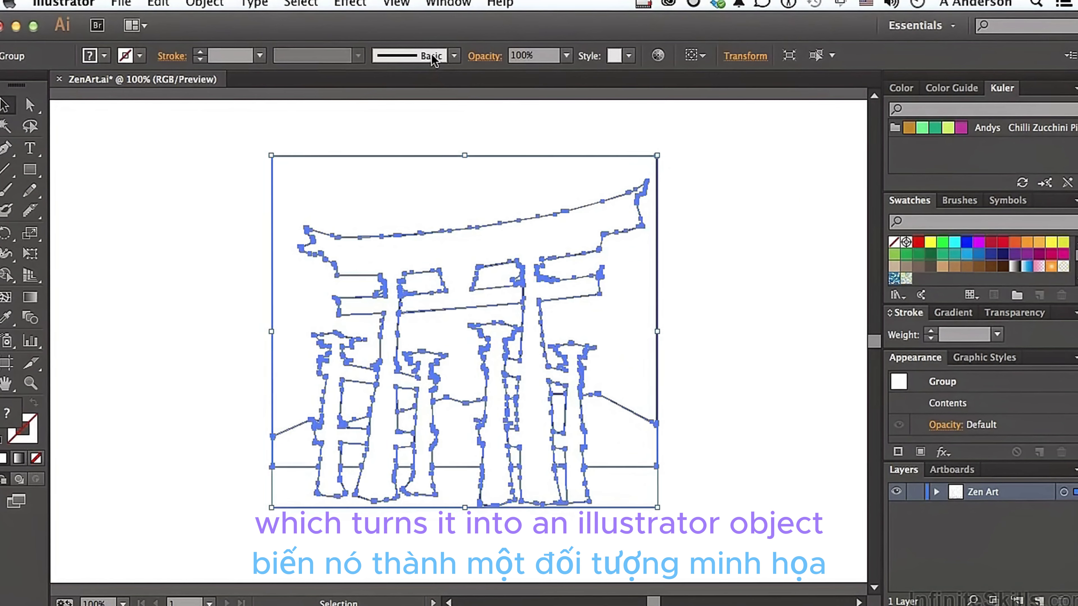
click(705, 253)
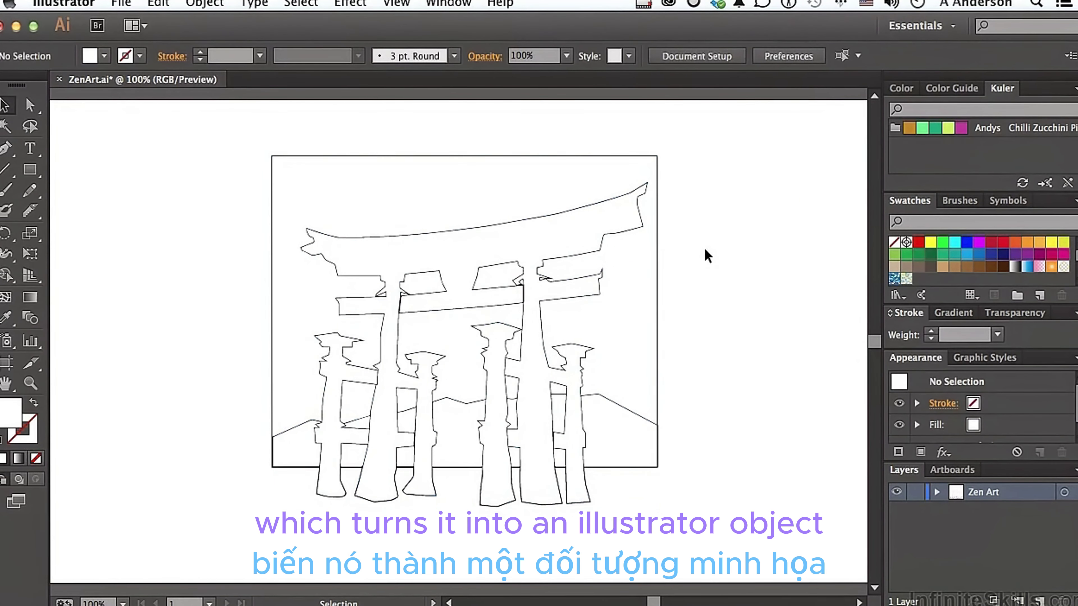
Select the expanded gate drawing and float the Shape Builder and Live Paint tools and the swatches beside it.
click(567, 260)
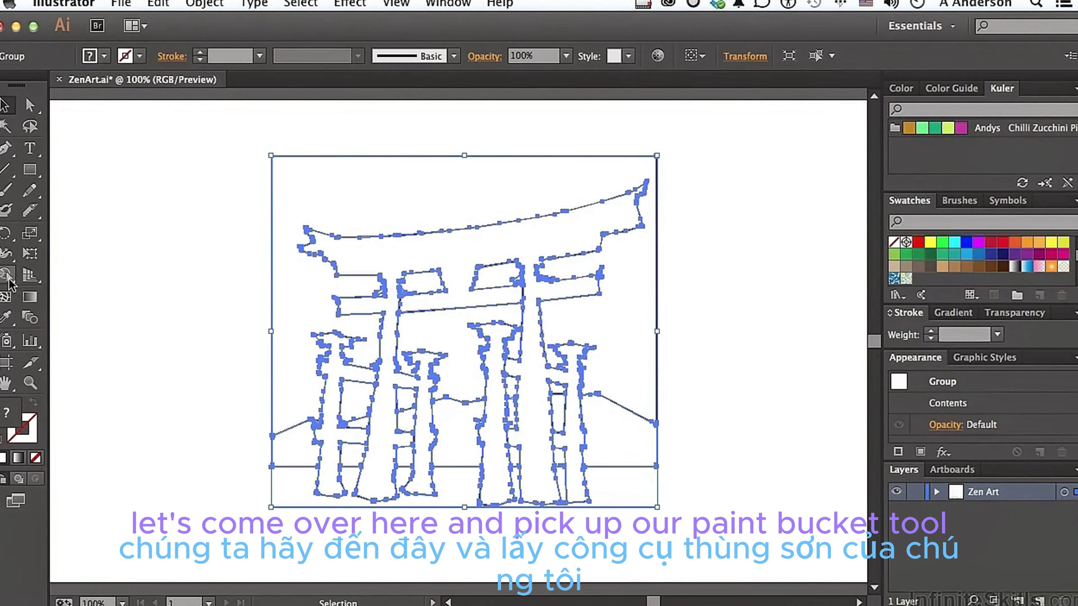
drag(9, 280, 210, 117)
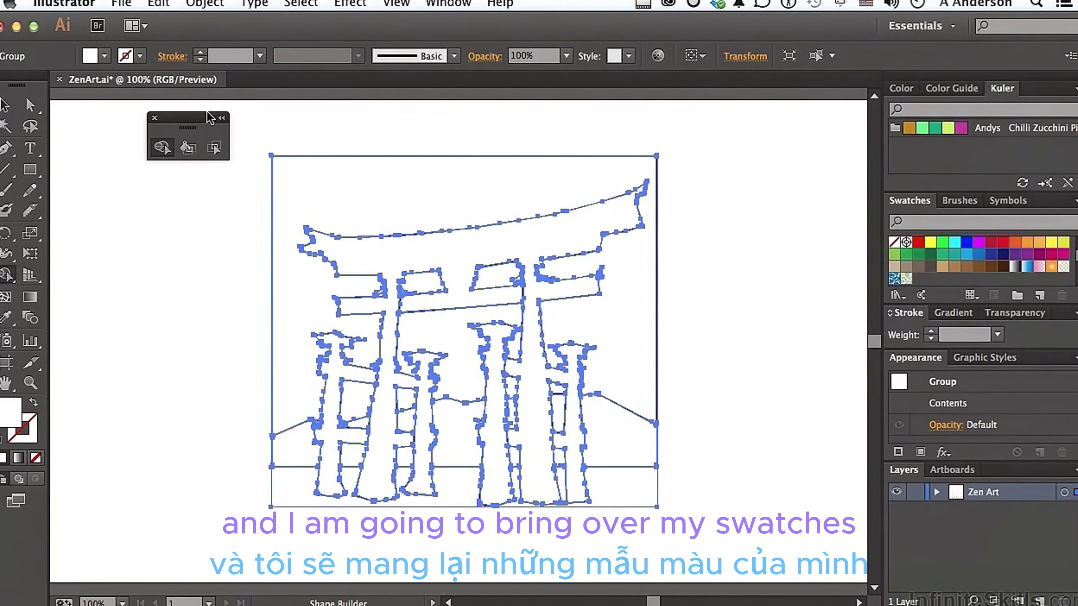
mouse_move(913, 209)
mouse_down()
mouse_move(329, 284)
mouse_move(97, 366)
mouse_move(87, 296)
mouse_up()
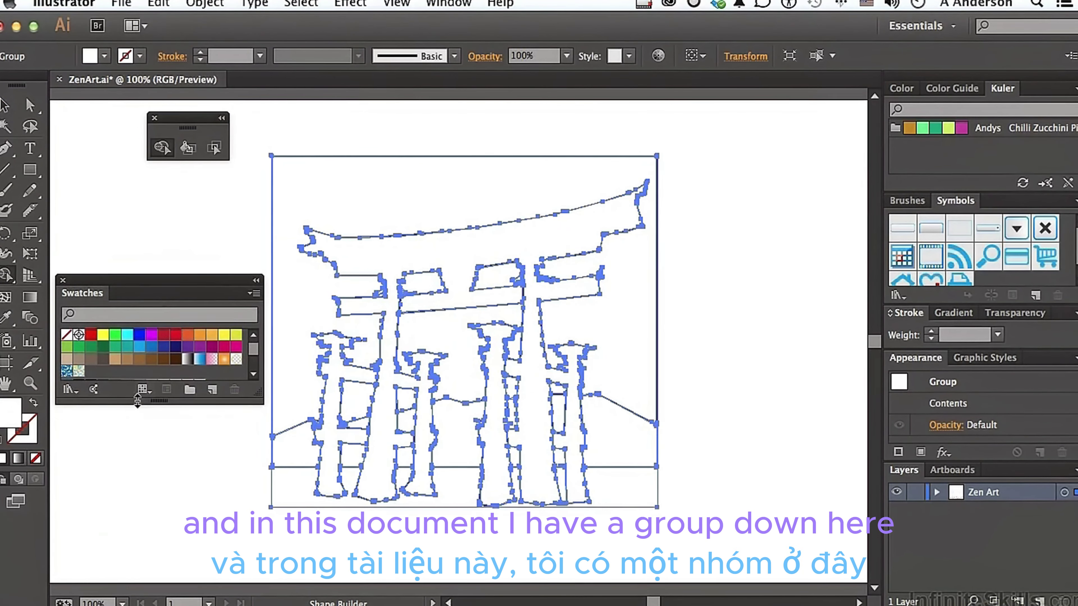
Make the gate drawing a Live Paint group and fill the ground strip around the pillar bases with the dark brown swatch.
drag(158, 401, 149, 506)
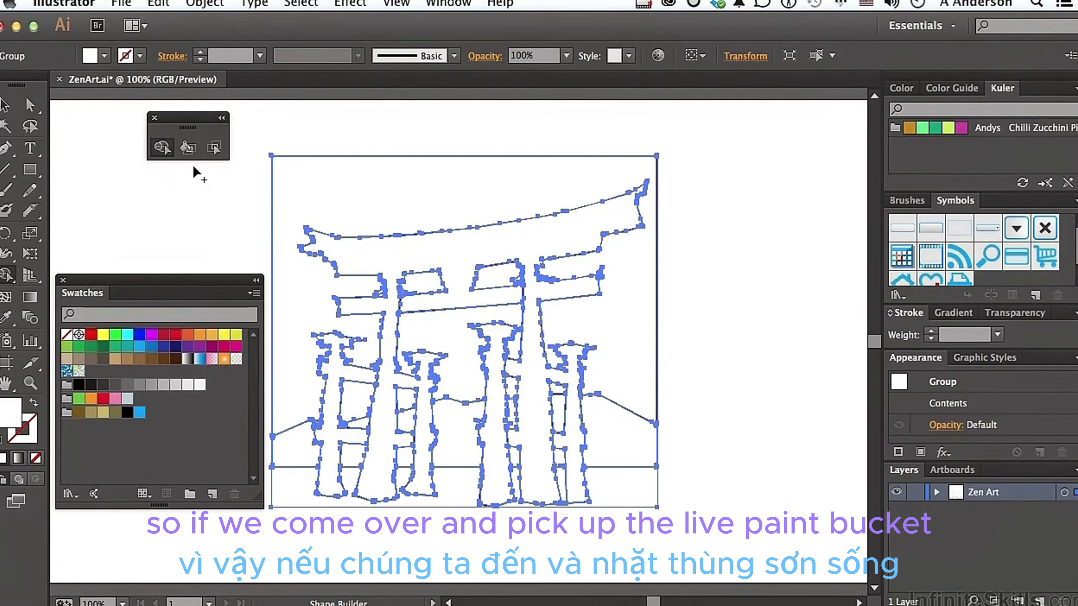
click(186, 149)
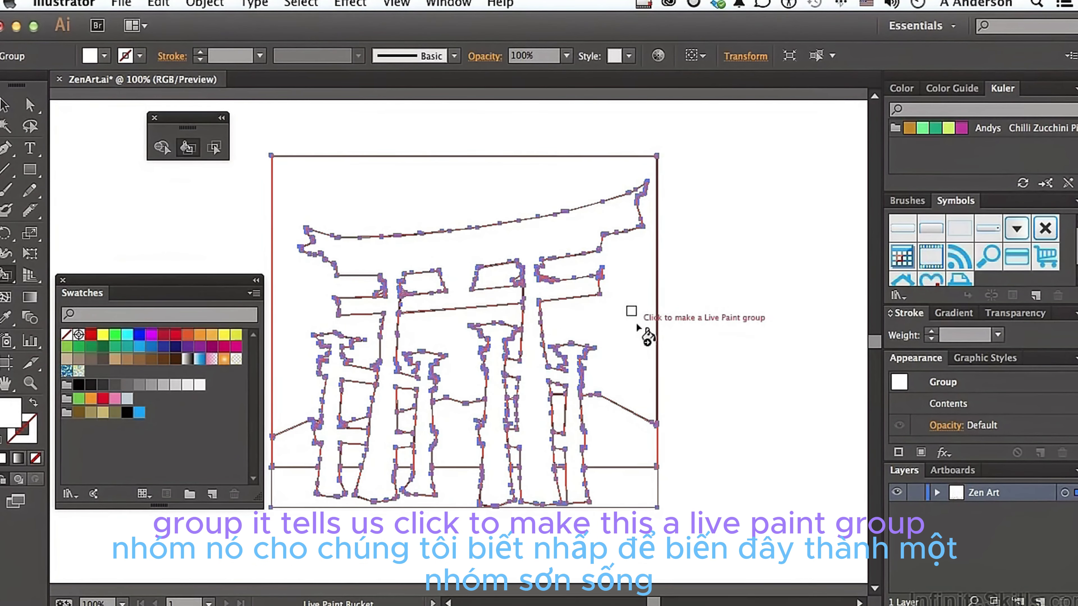
click(552, 247)
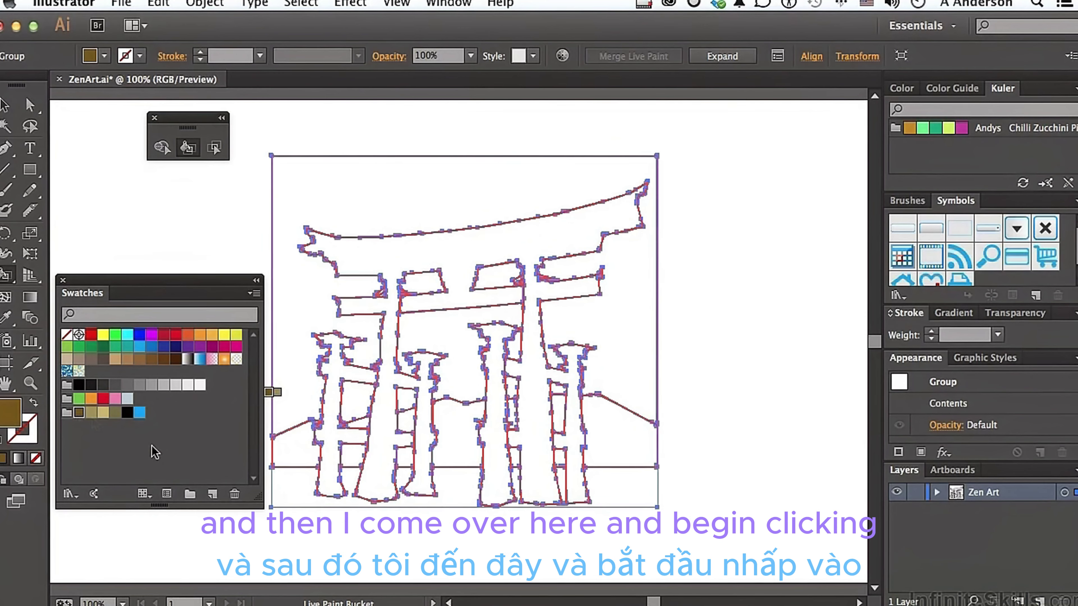
click(295, 488)
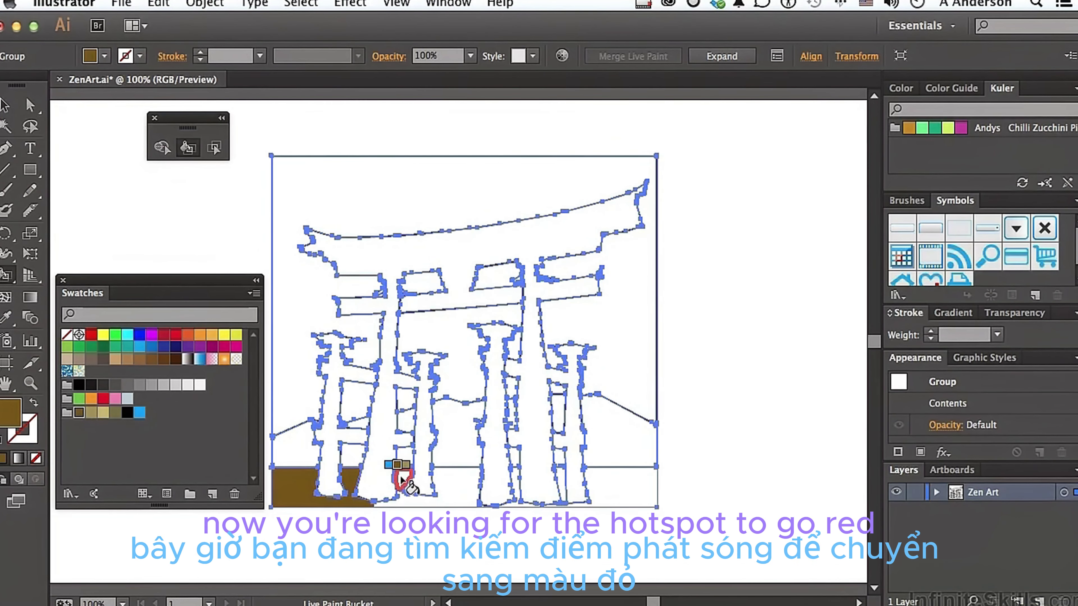
mouse_move(425, 497)
mouse_down()
mouse_move(445, 474)
mouse_move(513, 486)
mouse_move(560, 479)
mouse_move(596, 496)
mouse_move(612, 488)
mouse_up()
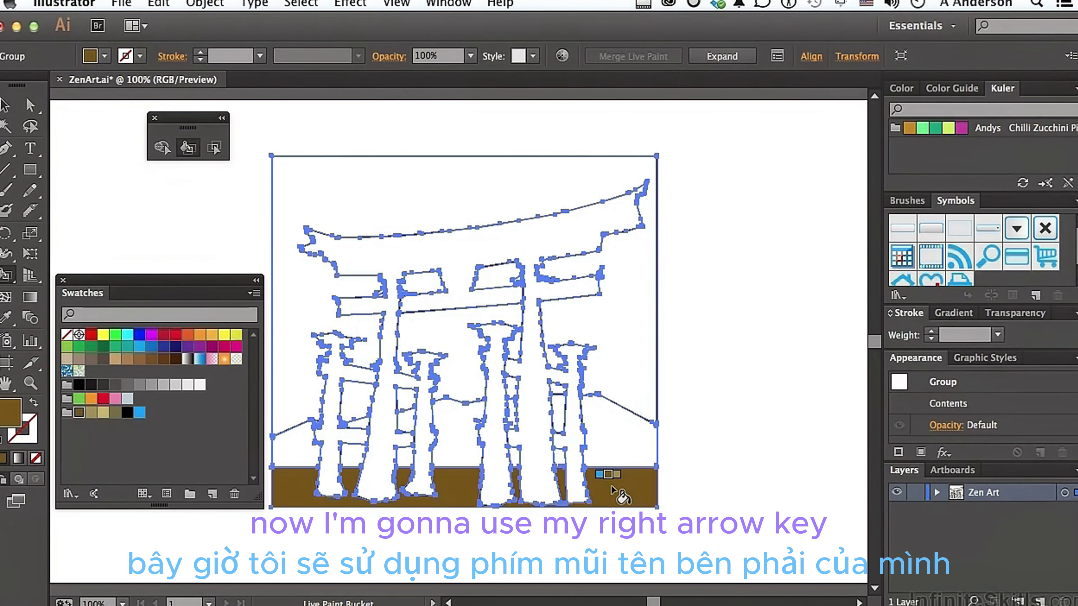
Fill all the mountain regions behind and between the gate's pillars with the tan swatch next to the dark brown.
key(Right)
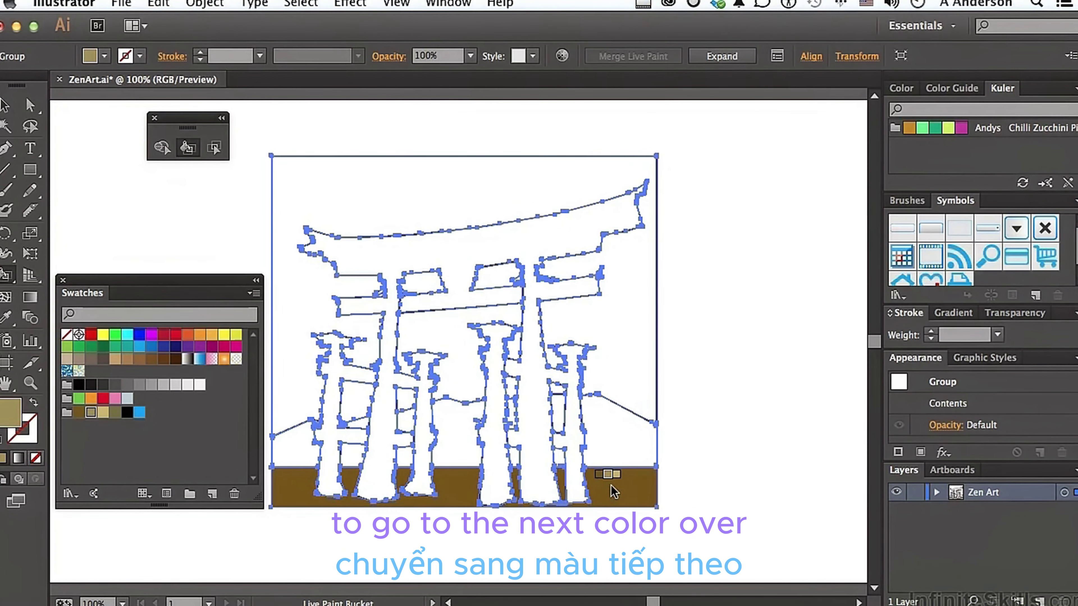
click(615, 433)
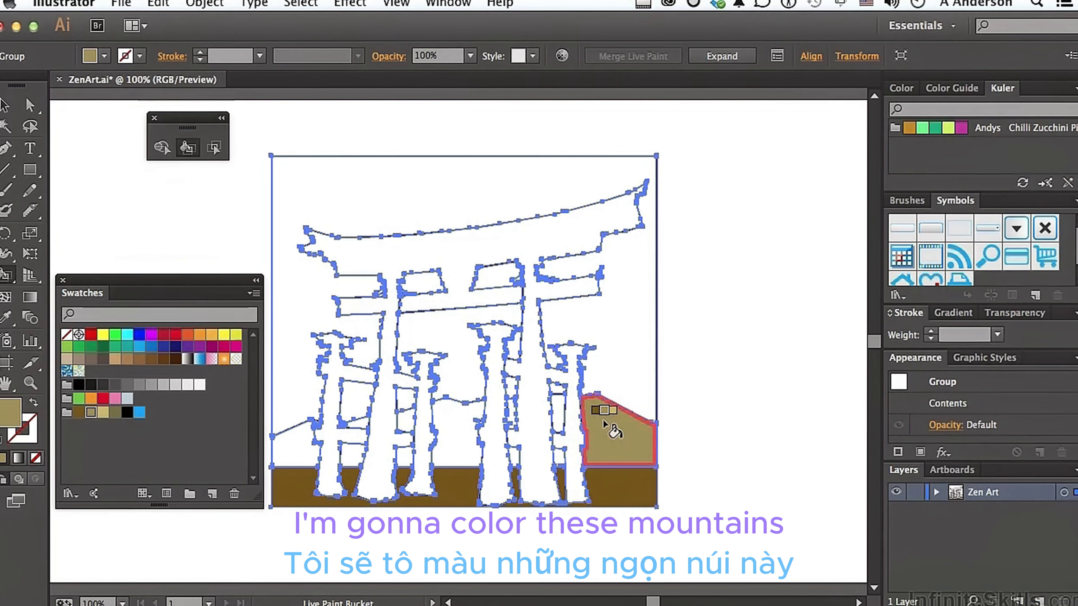
click(558, 414)
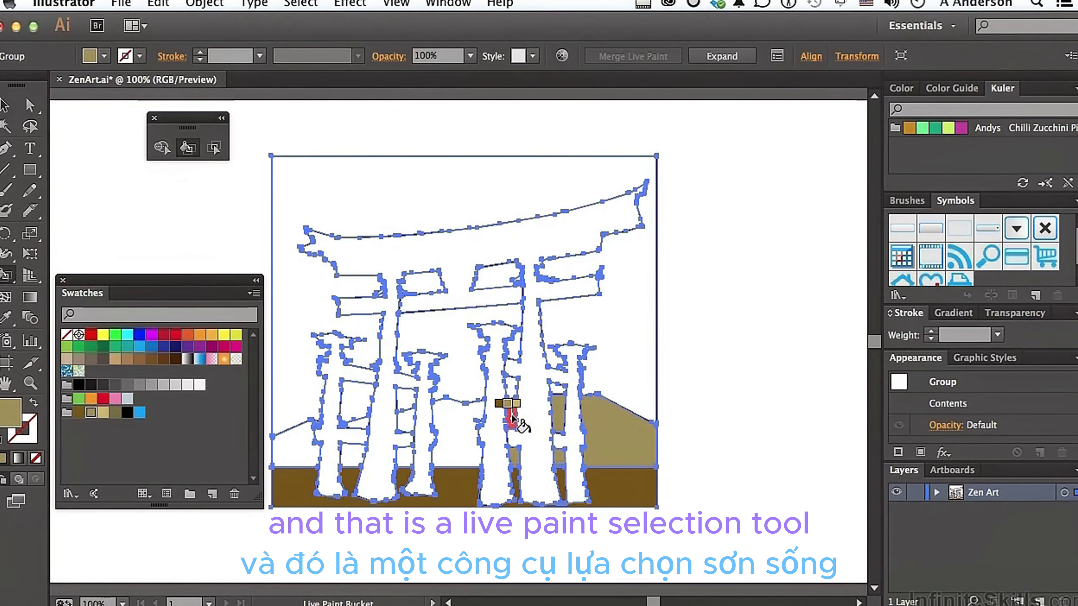
click(463, 432)
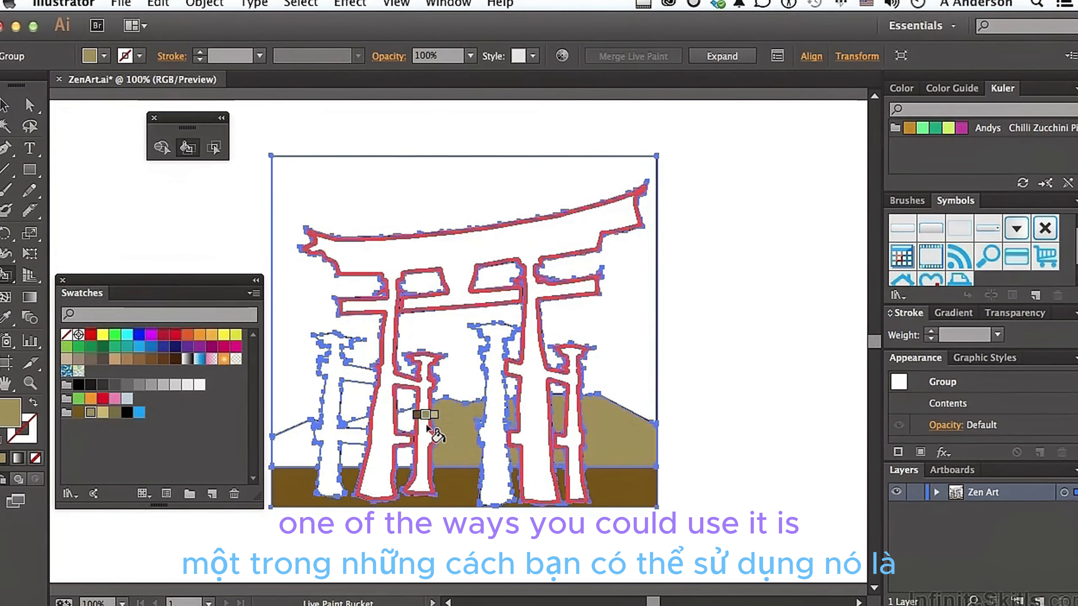
click(405, 422)
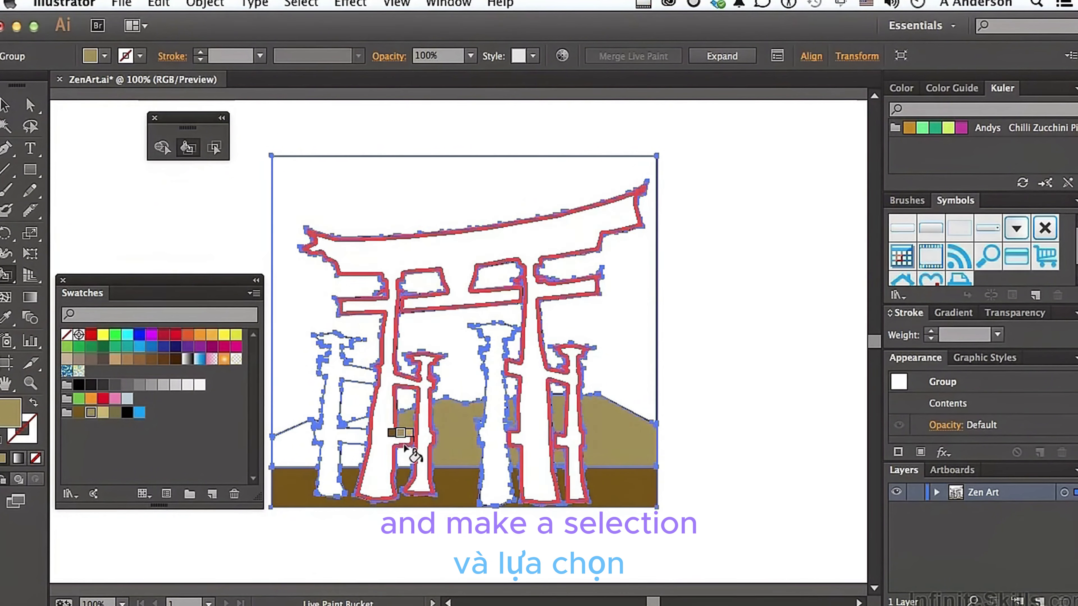
click(351, 453)
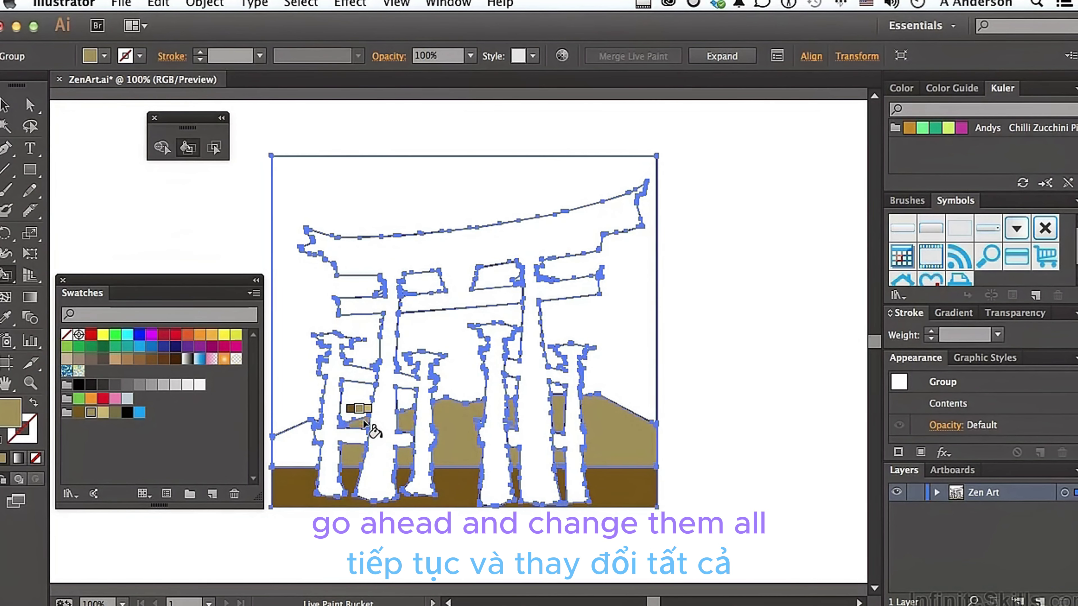
click(292, 440)
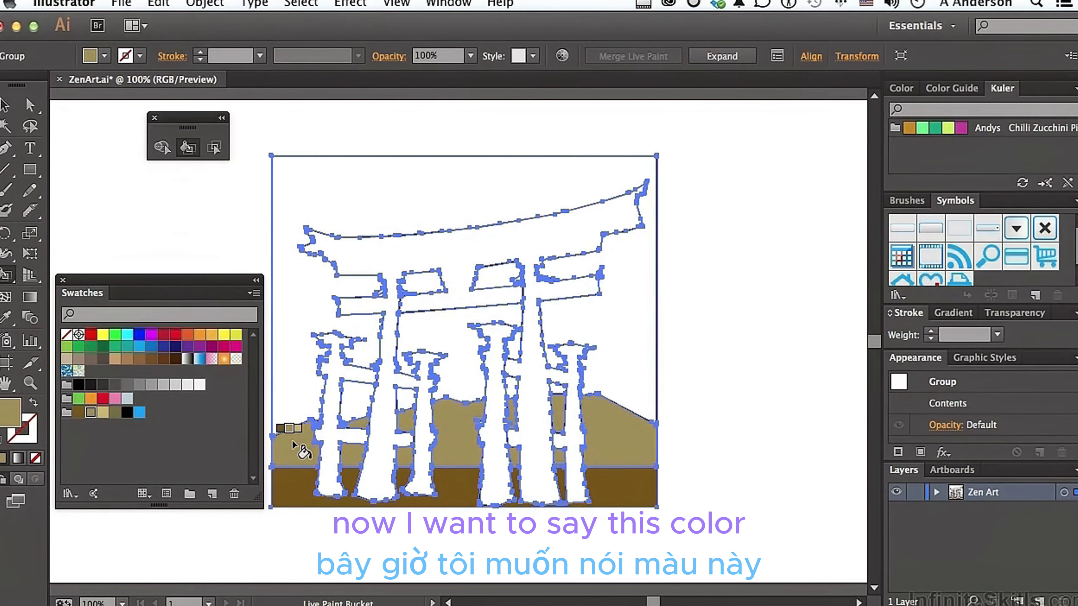
Fill the sky and the openings between the gate's beams and pillars with blue, undoing the stray fill on the gate itself.
click(140, 412)
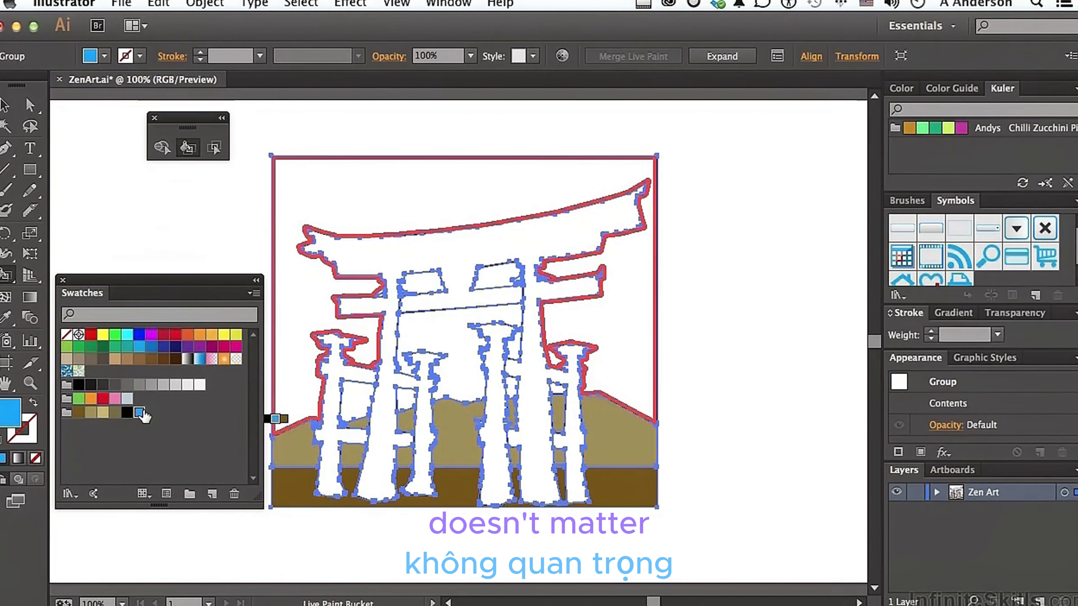
click(364, 205)
click(405, 266)
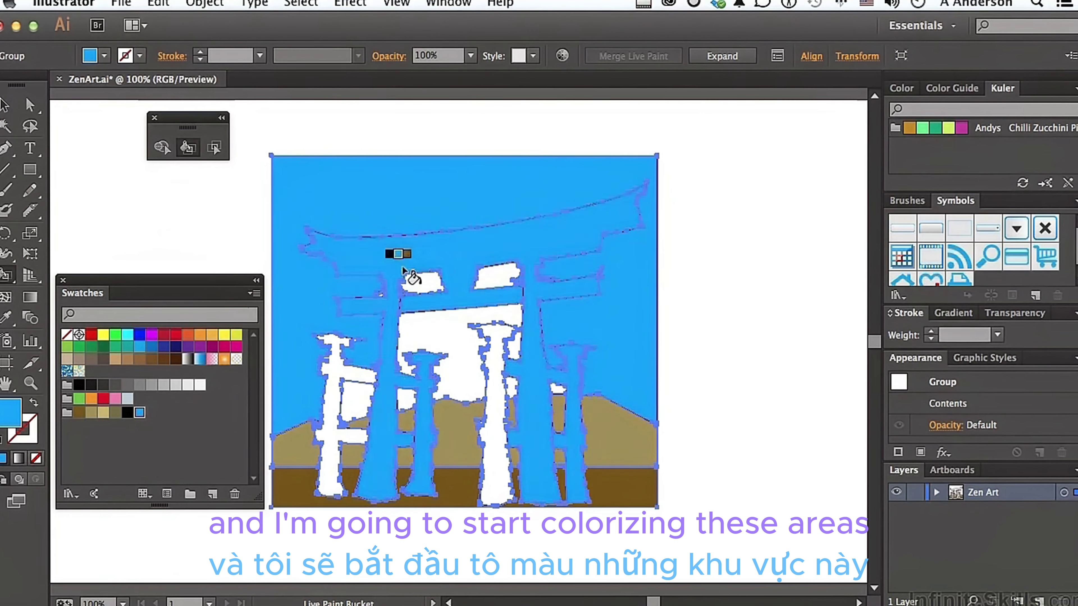
key(super+z)
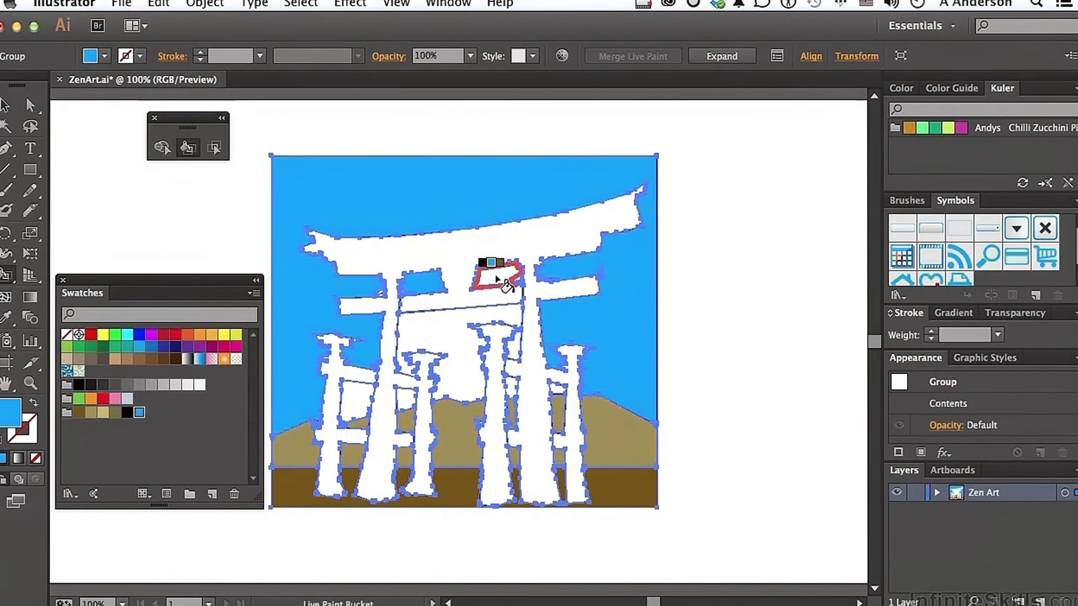
click(455, 345)
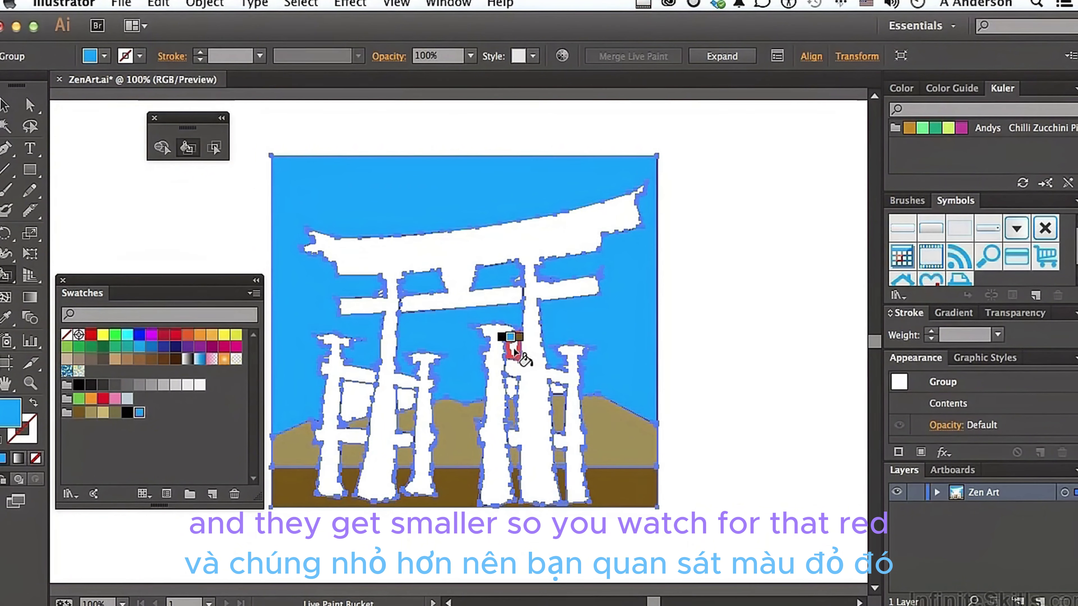
click(514, 388)
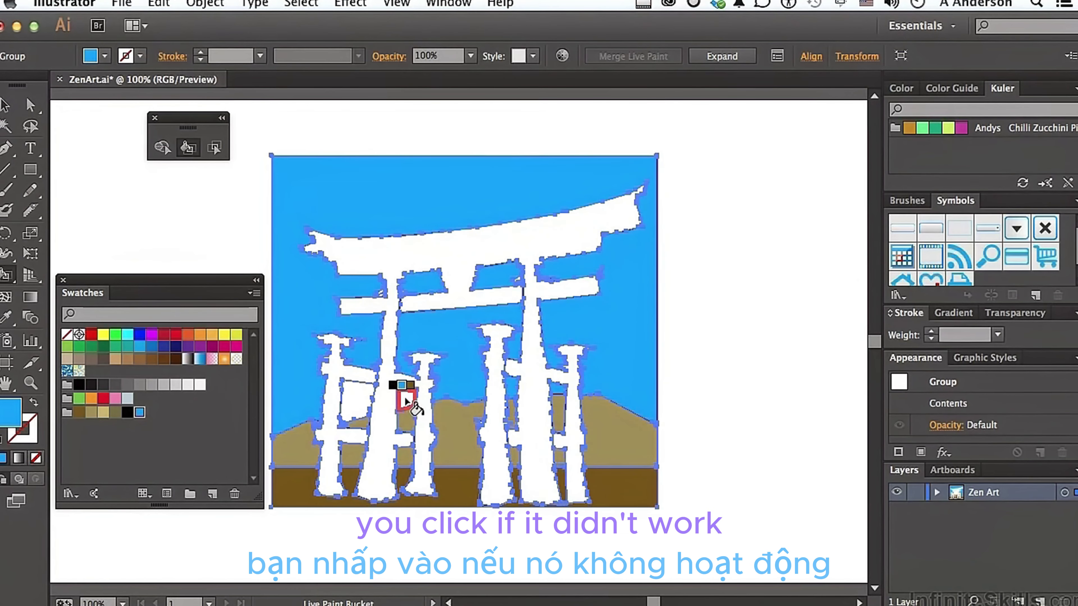
click(354, 401)
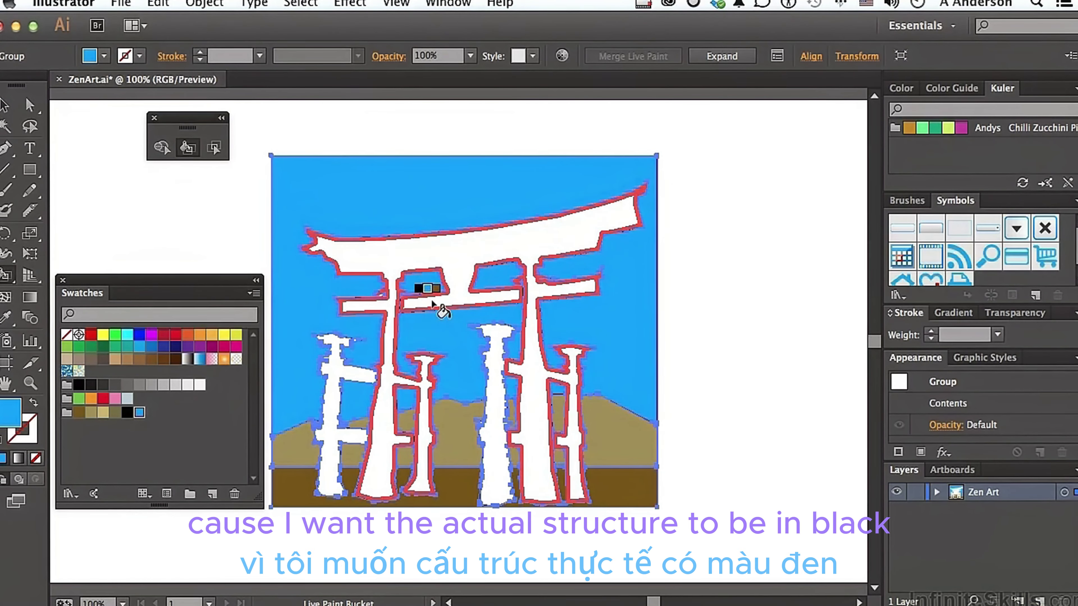
Fill the main gate structure and the remaining white pillars with black, and deselect the artwork.
key(Left)
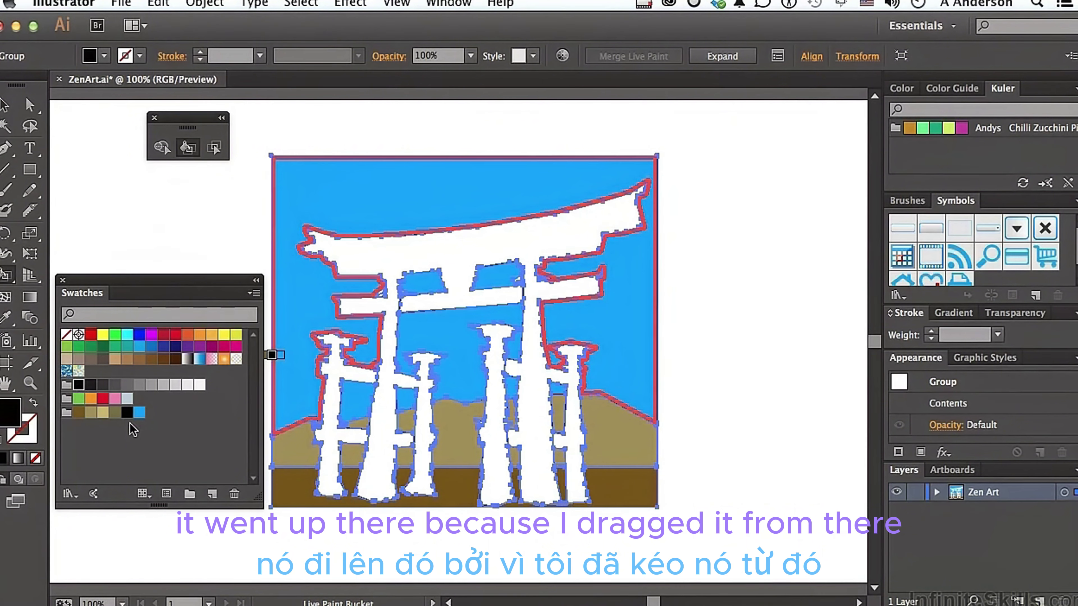
click(460, 254)
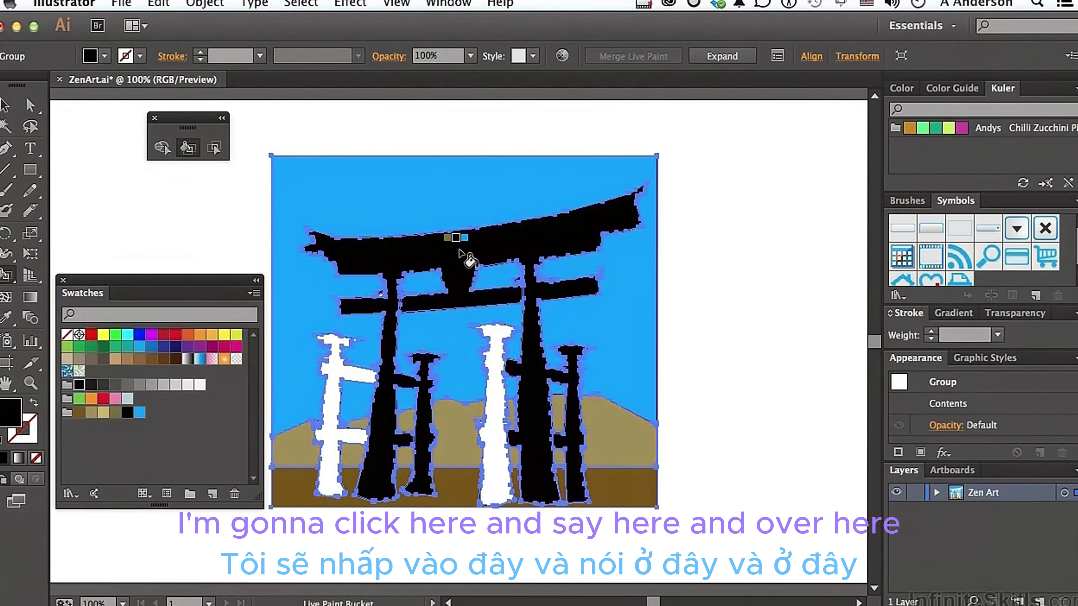
click(498, 393)
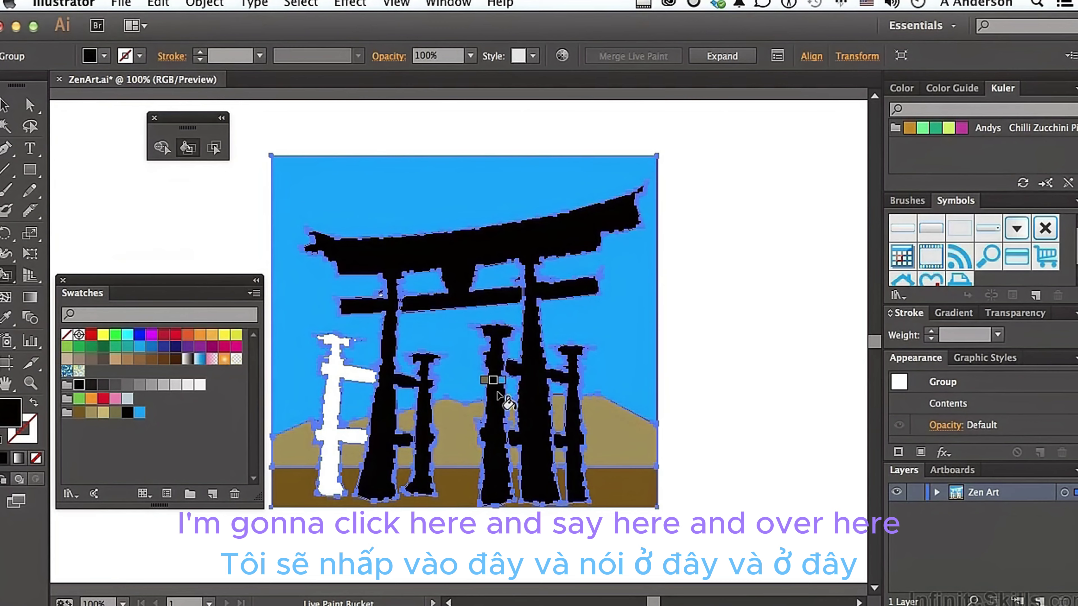
click(333, 424)
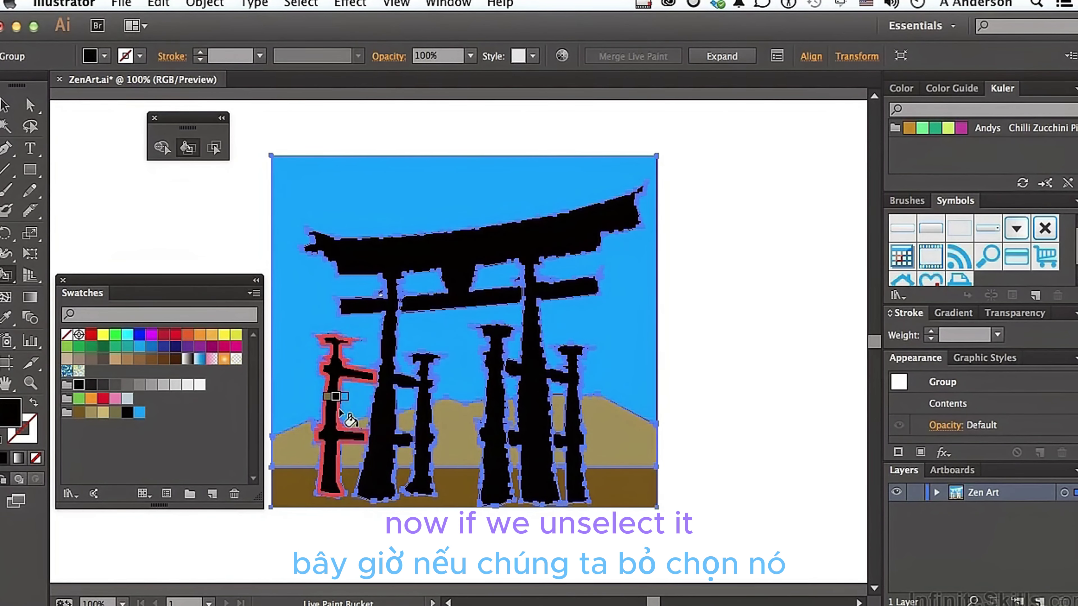
super+click(758, 356)
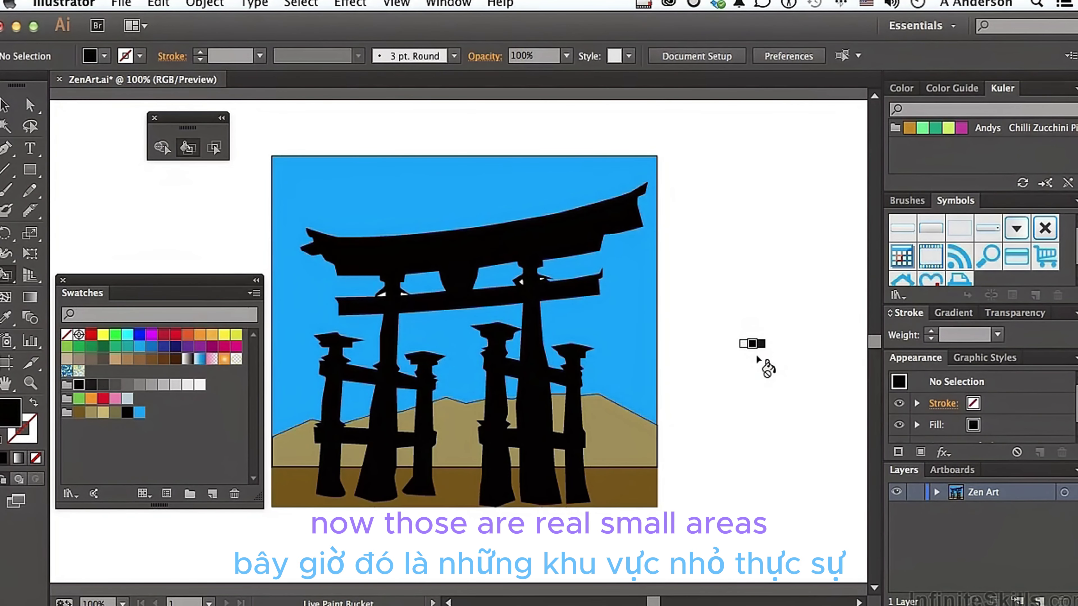
Fill the small white gaps where the main posts meet the gate's lower crossbeam with the sky blue.
click(35, 383)
drag(323, 251, 678, 397)
scroll(682, 395, left, 2)
scroll(682, 396, down, 2)
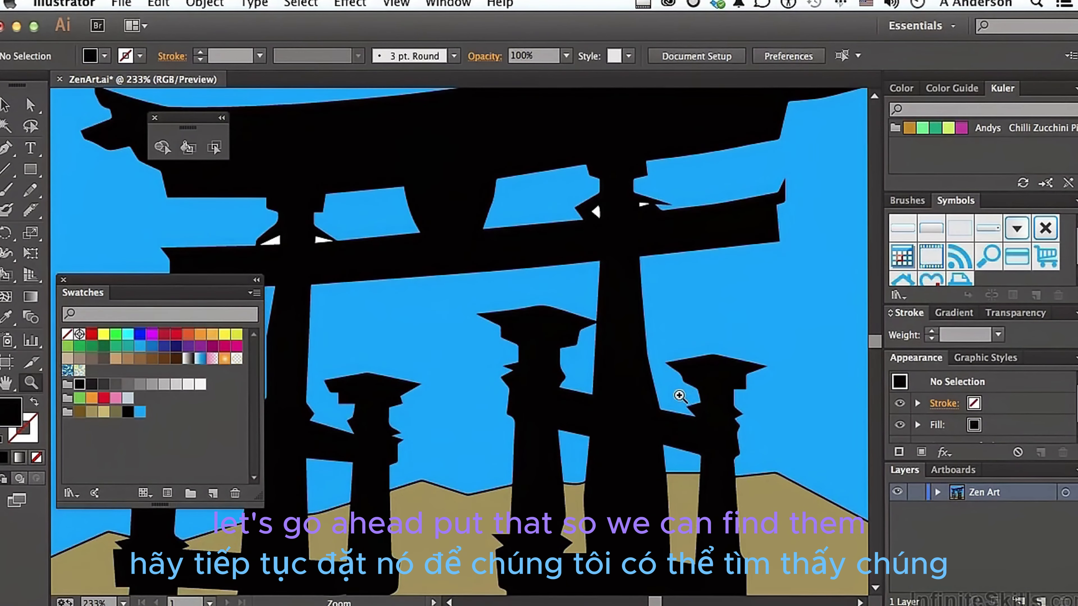
click(188, 149)
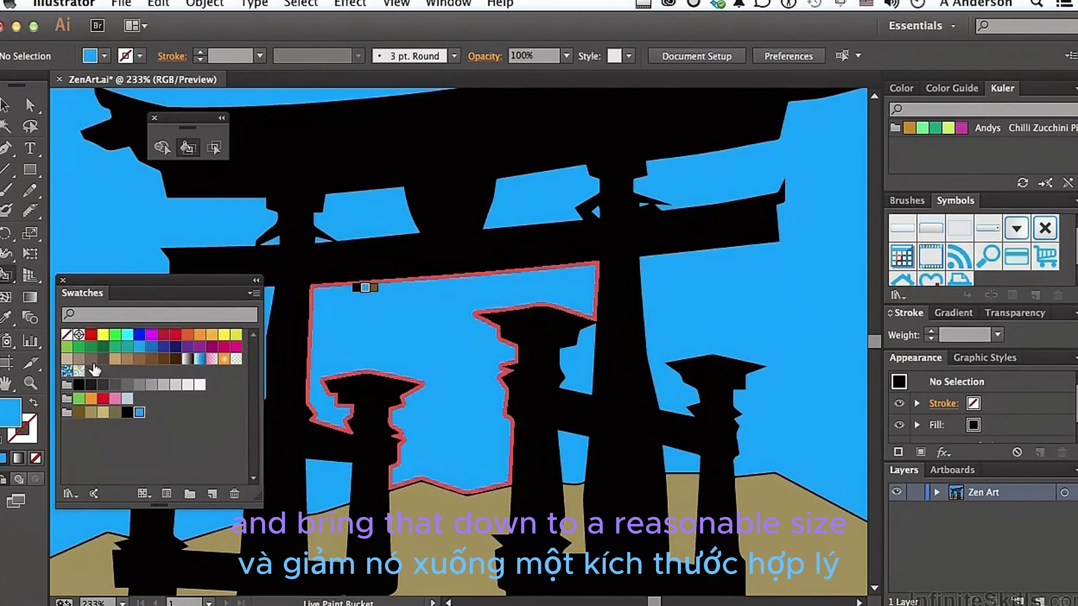
double_click(30, 383)
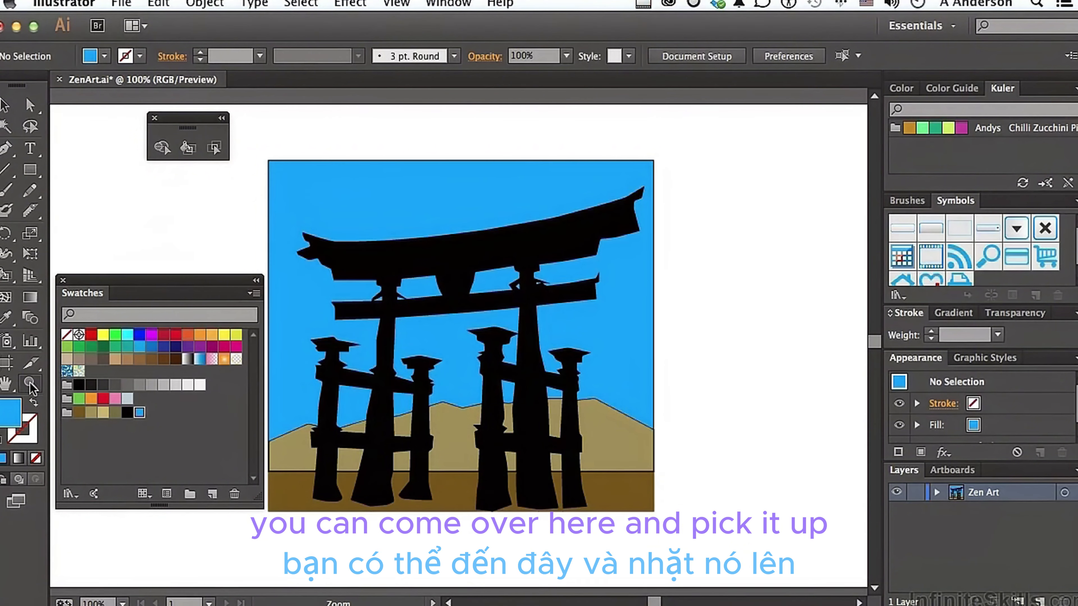
Select the coloured gate artwork, expand its Live Paint group, and deselect it.
click(5, 105)
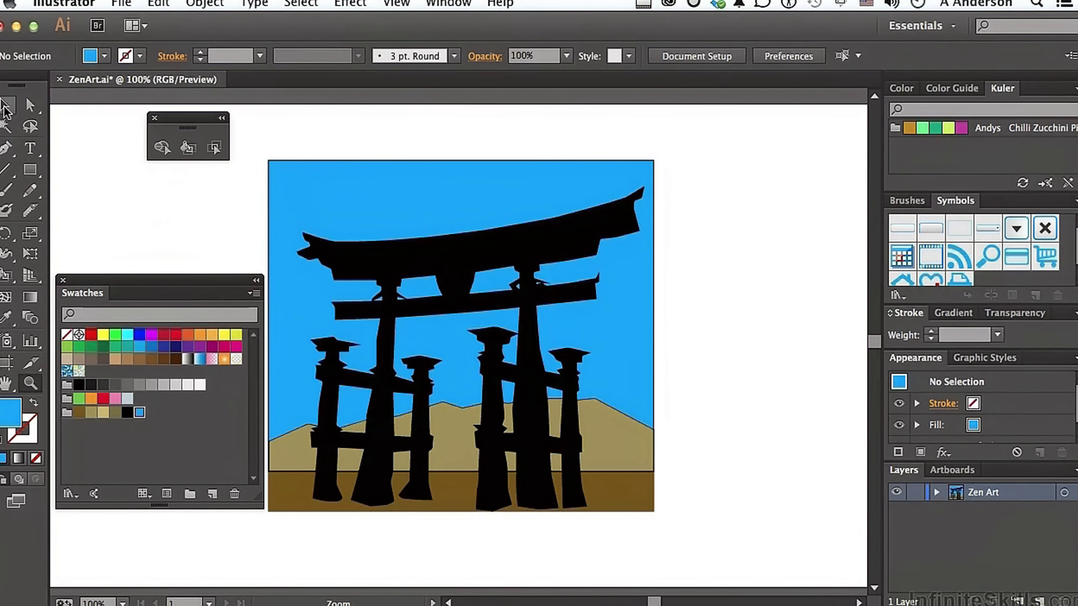
click(441, 354)
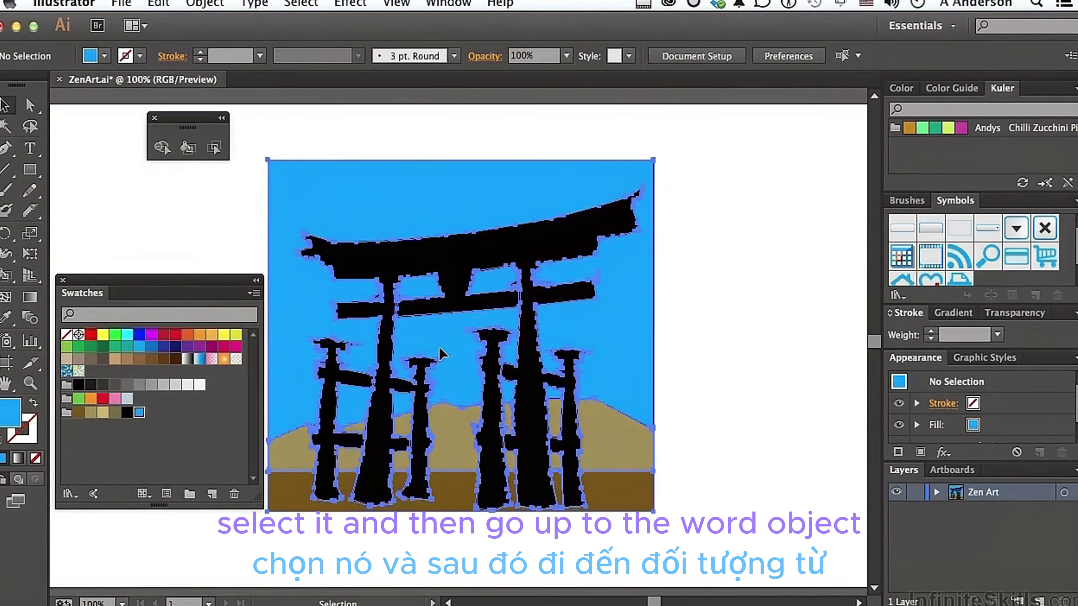
click(202, 4)
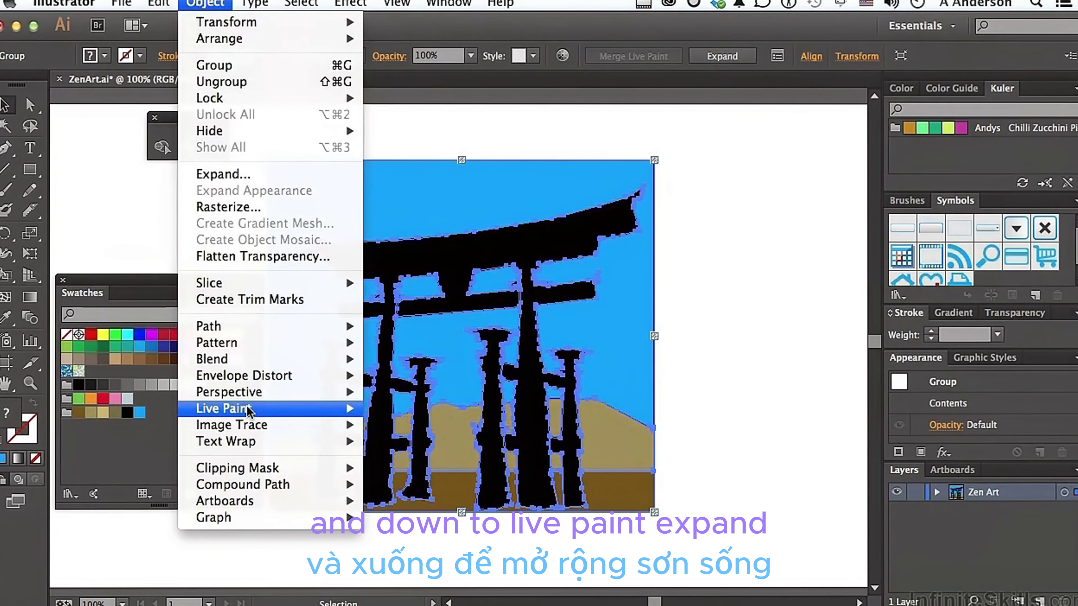
mouse_move(237, 409)
click(404, 494)
click(698, 337)
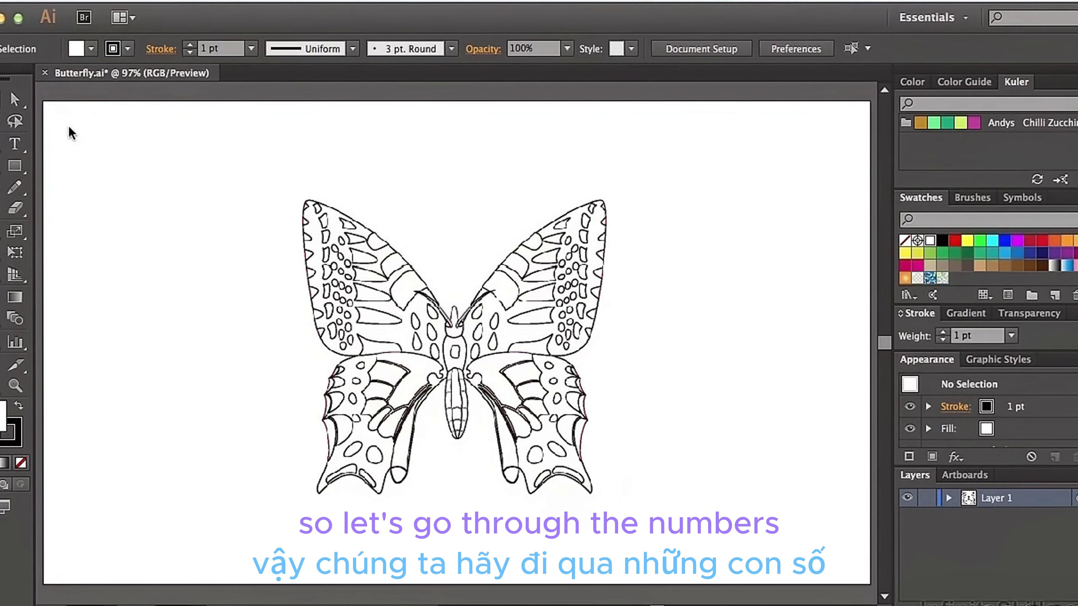
Run Image Trace on the embedded butterfly drawing in Butterfly.ai and compare the tracing result with the source image.
click(443, 369)
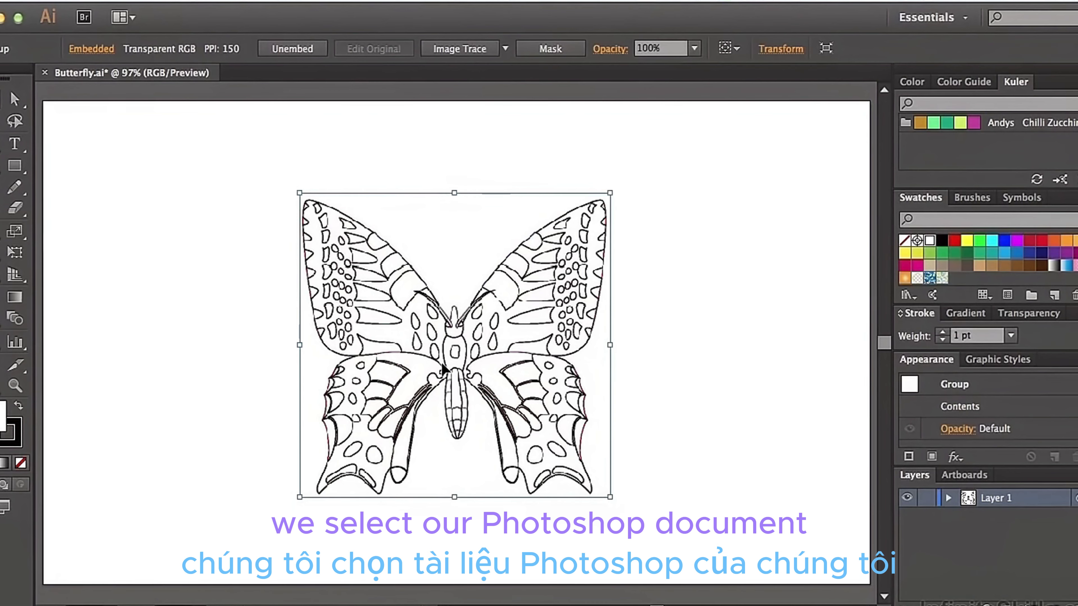
click(484, 48)
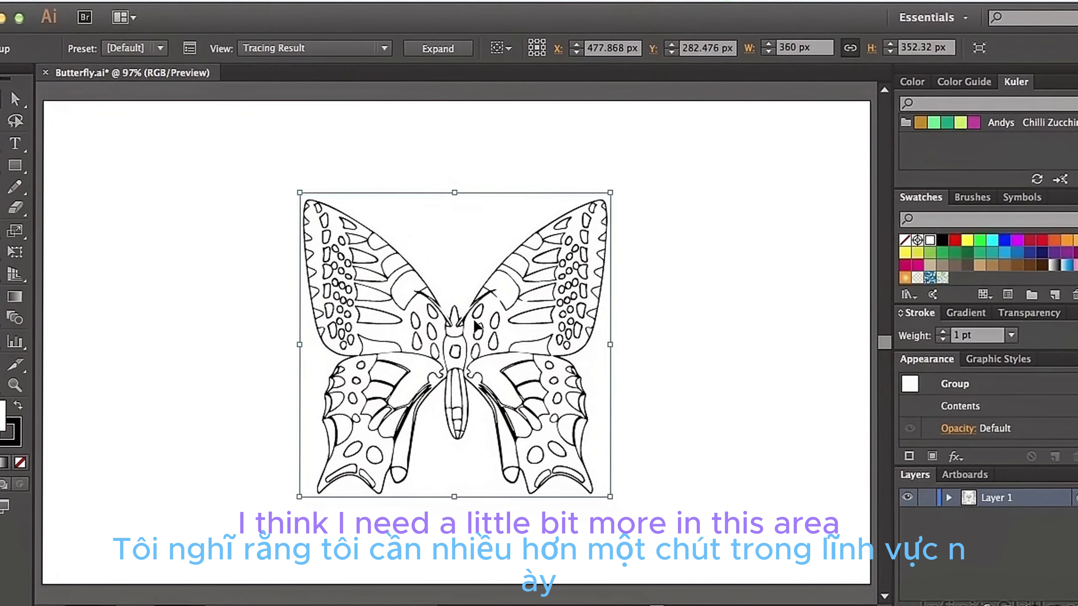
click(190, 48)
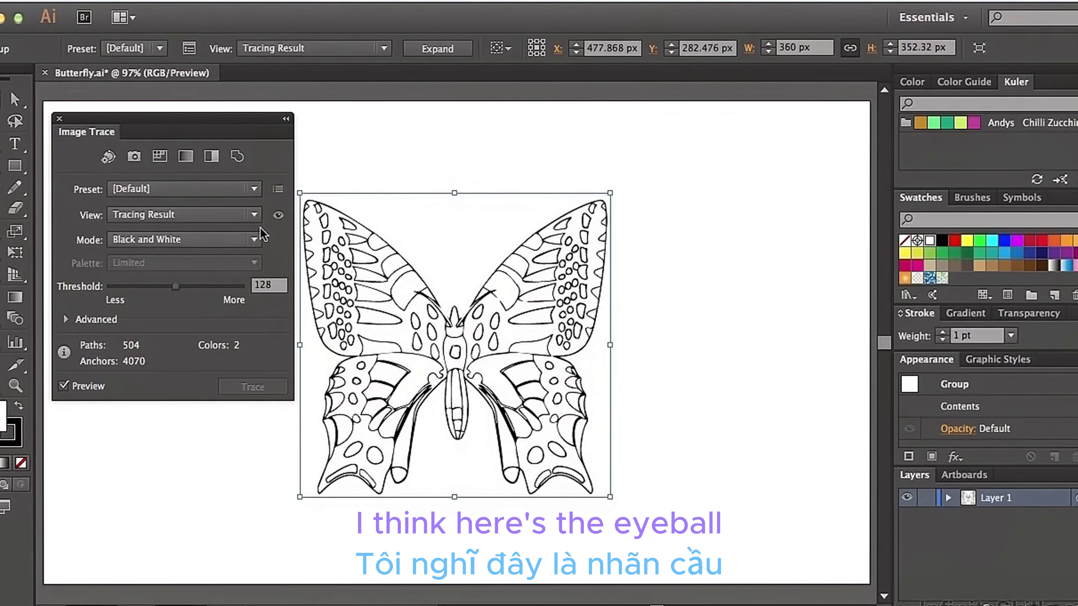
click(278, 212)
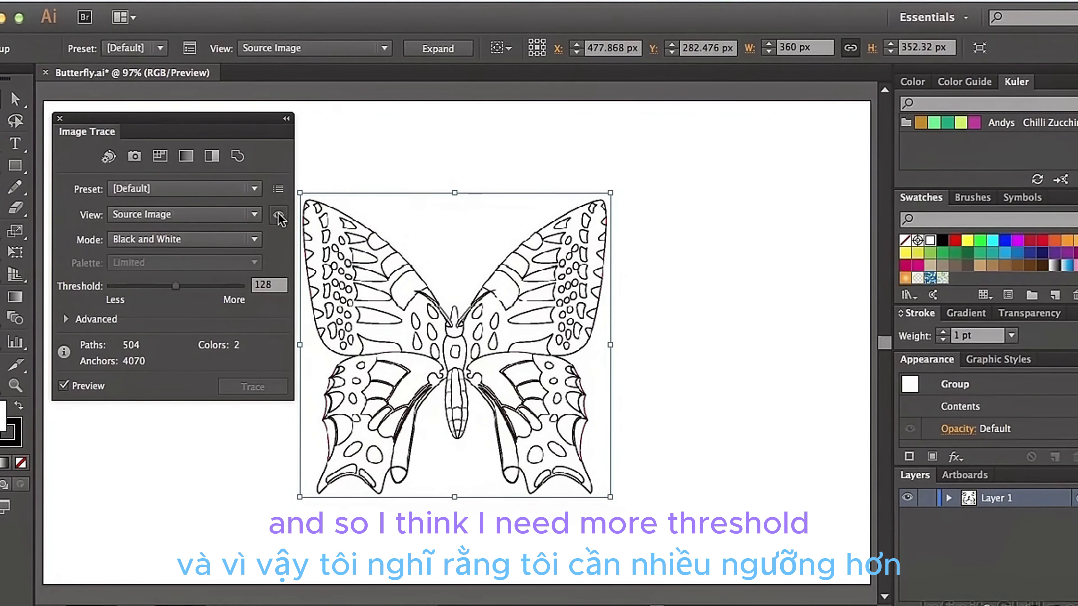
click(278, 213)
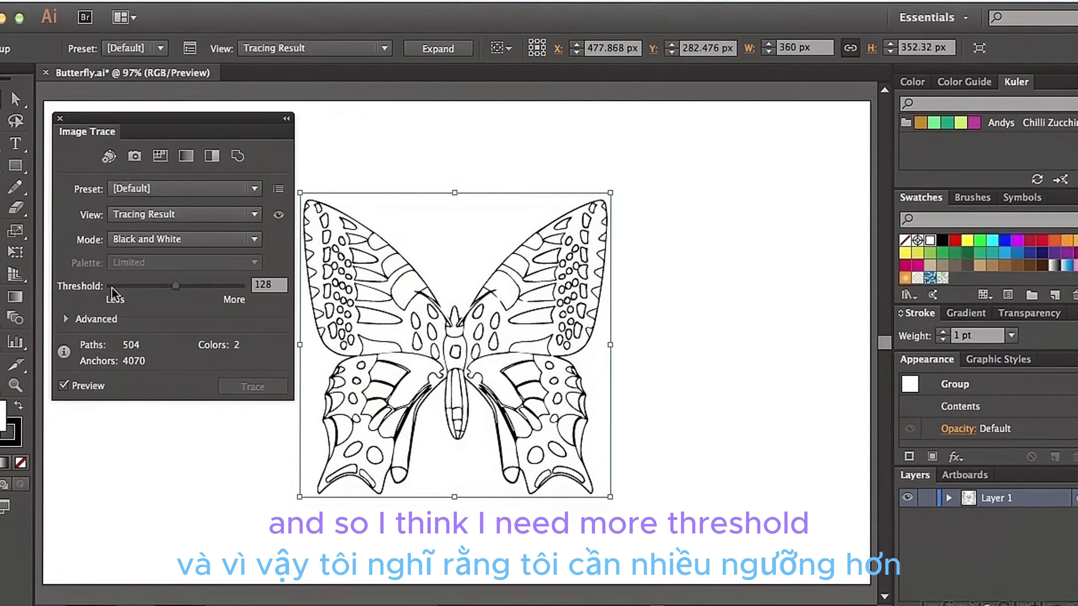
Raise the butterfly trace's threshold to 172, close the trace settings and expand the tracing into paths.
drag(178, 288, 199, 291)
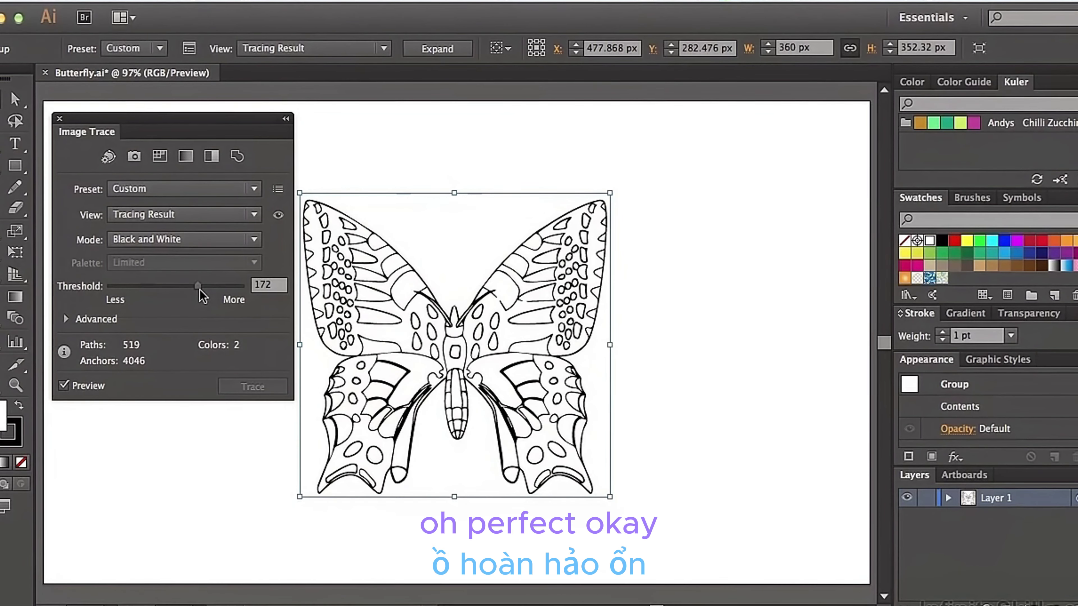
click(59, 118)
click(440, 48)
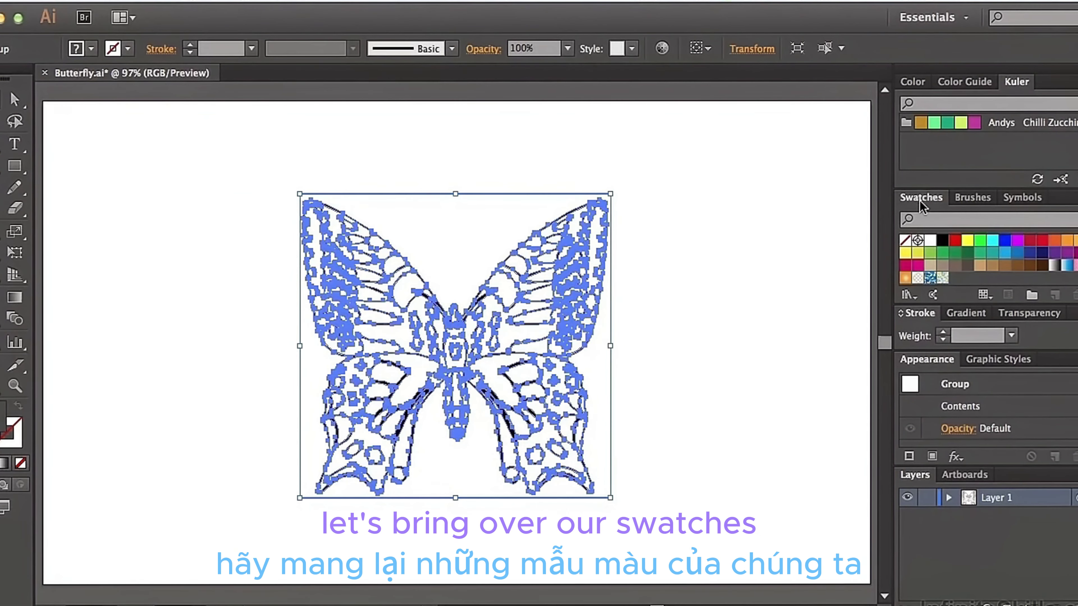
Float the swatches beside the butterfly and convert the expanded butterfly artwork into a Live Paint group.
mouse_move(921, 199)
mouse_down()
mouse_move(50, 331)
mouse_move(85, 480)
mouse_move(94, 454)
mouse_up()
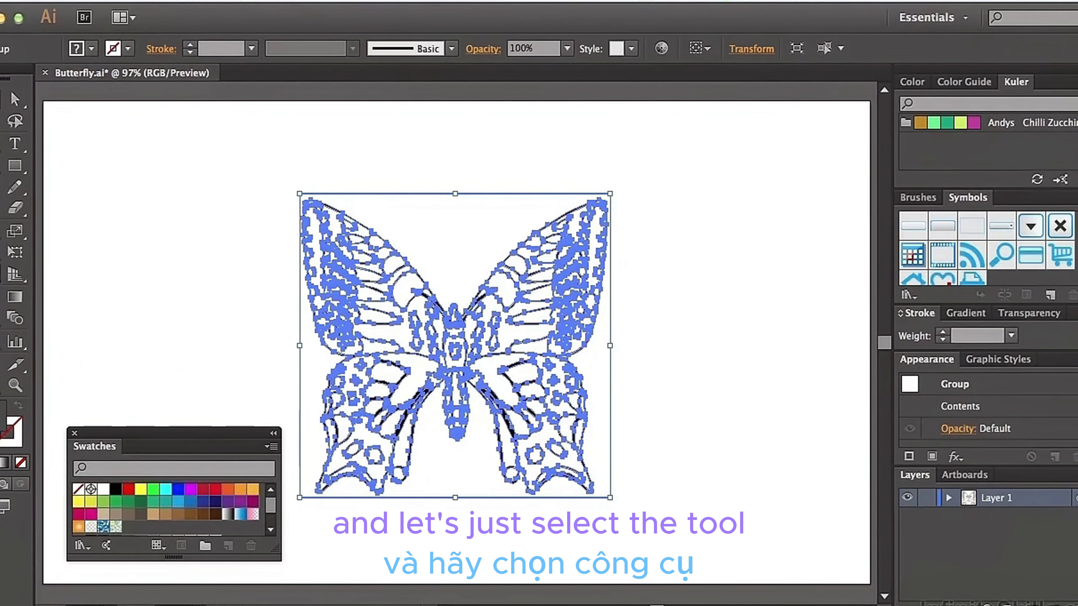
click(15, 274)
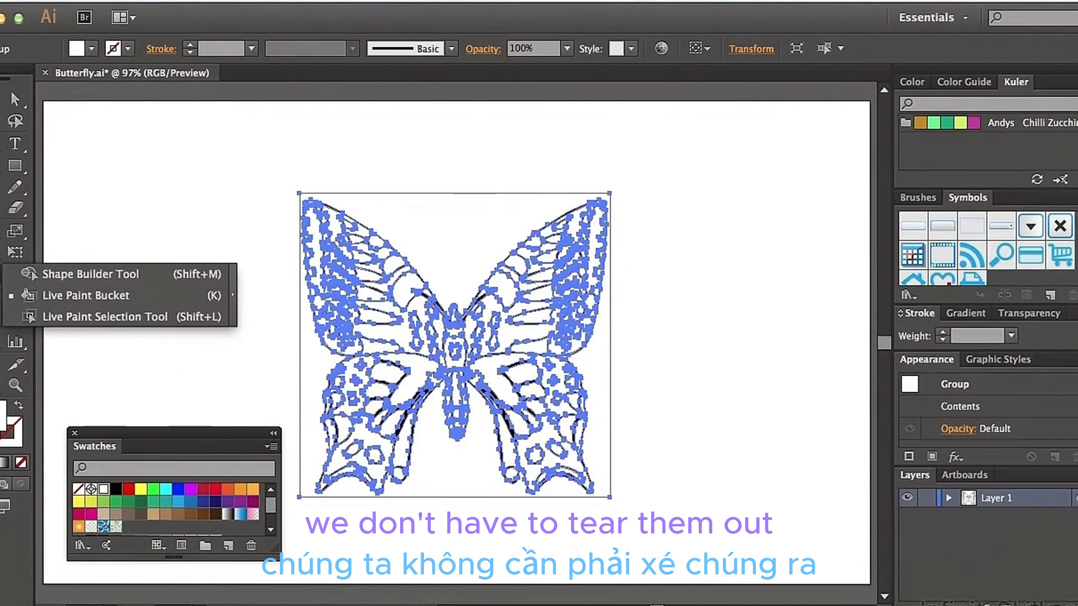
click(63, 296)
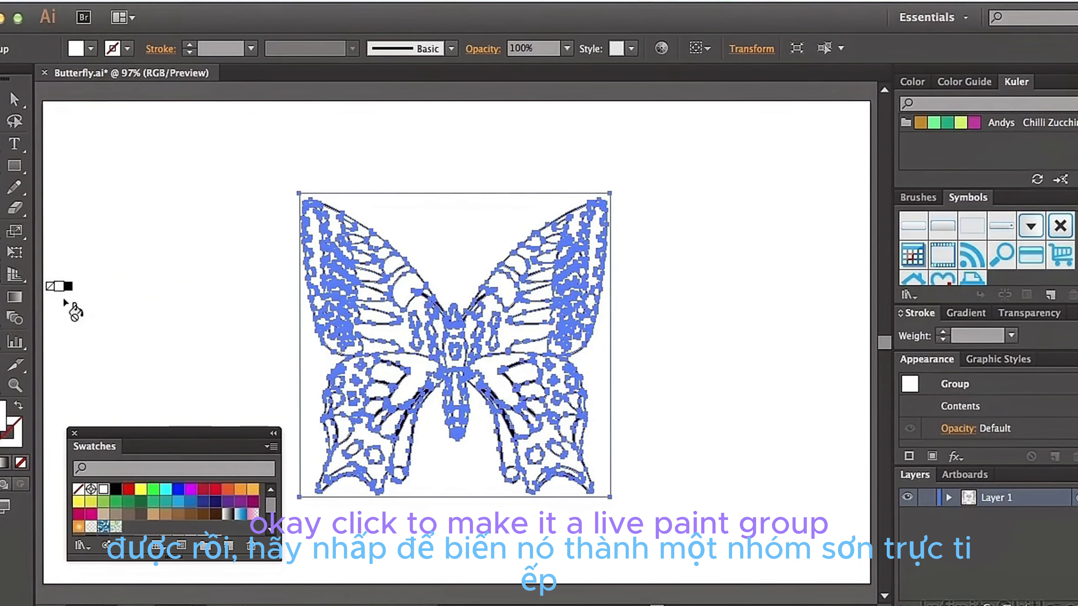
click(430, 249)
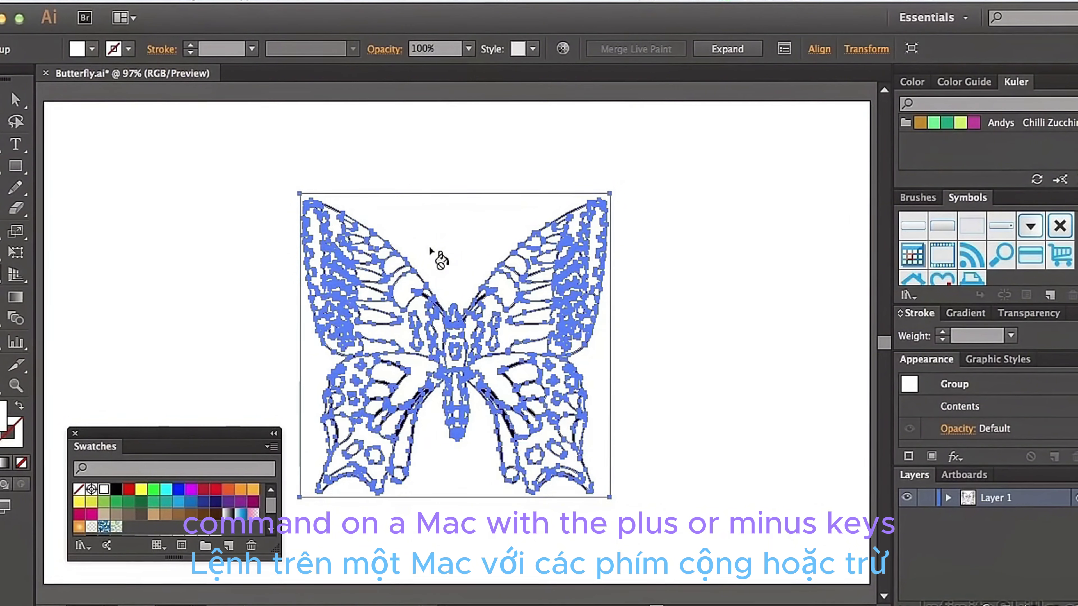
Enlarge the butterfly to 150% view, move the floating swatches clear of its wings, and deselect the artwork.
key(super+plus)
key(super+plus)
key(k)
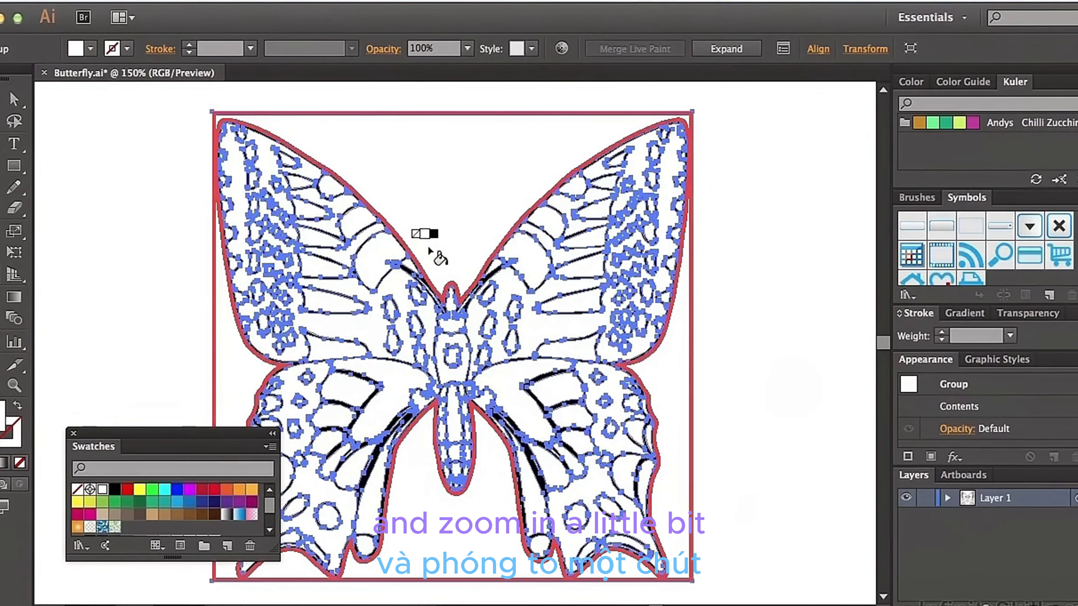
scroll(437, 250, left, 5)
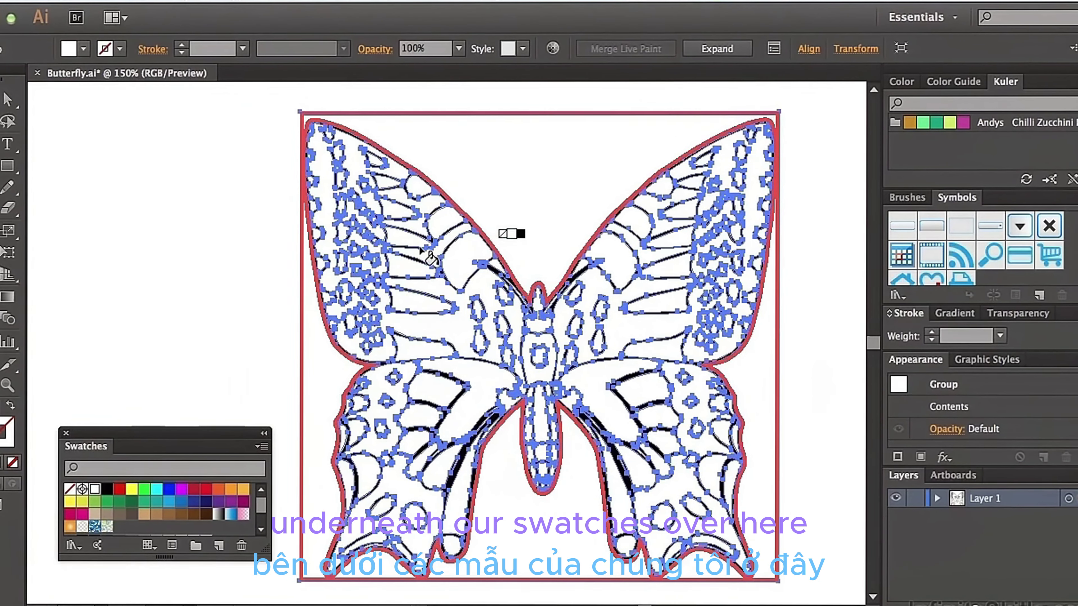
drag(210, 435, 216, 362)
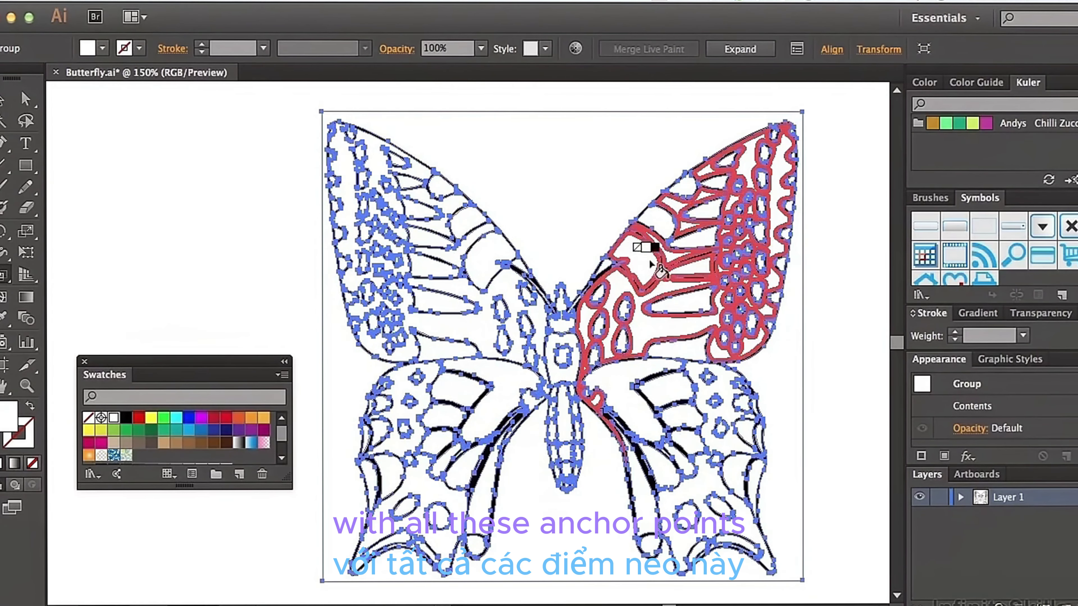
click(203, 254)
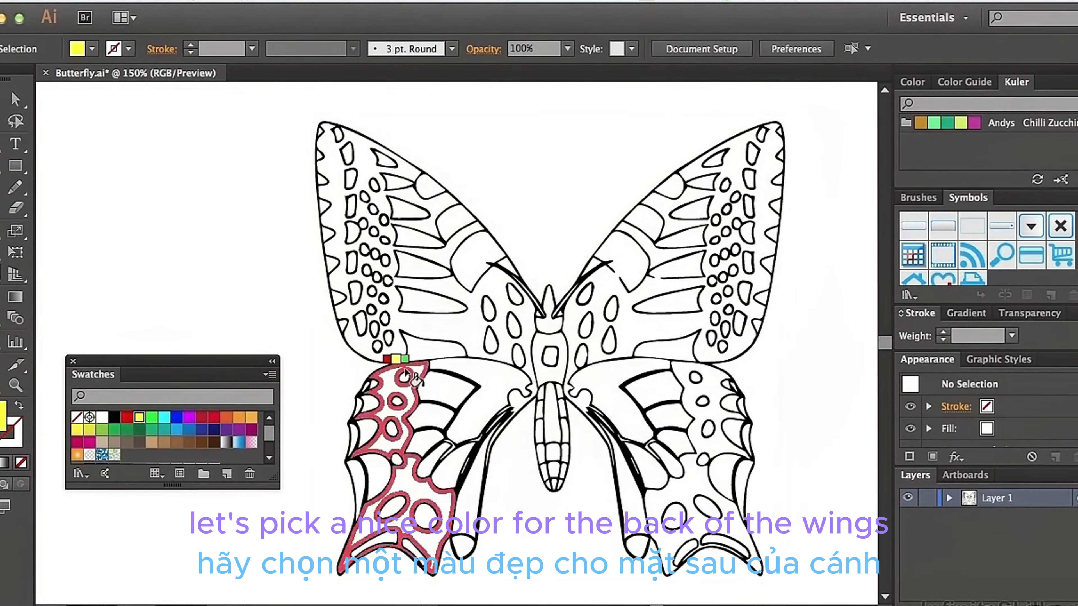
Fill the background areas of the butterfly's upper and lower wings on both sides with yellow.
click(454, 328)
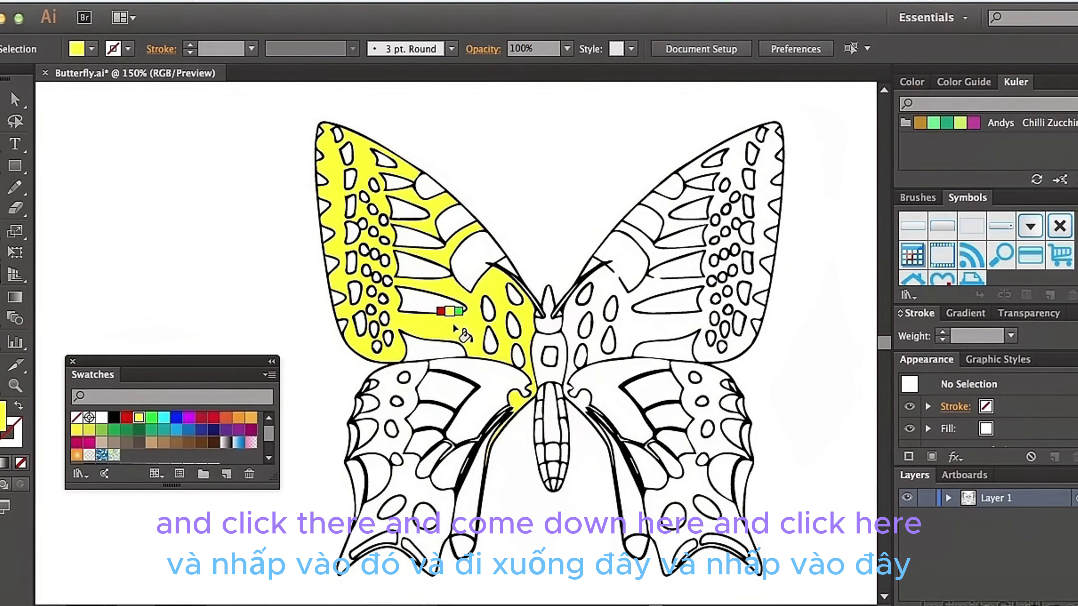
click(387, 382)
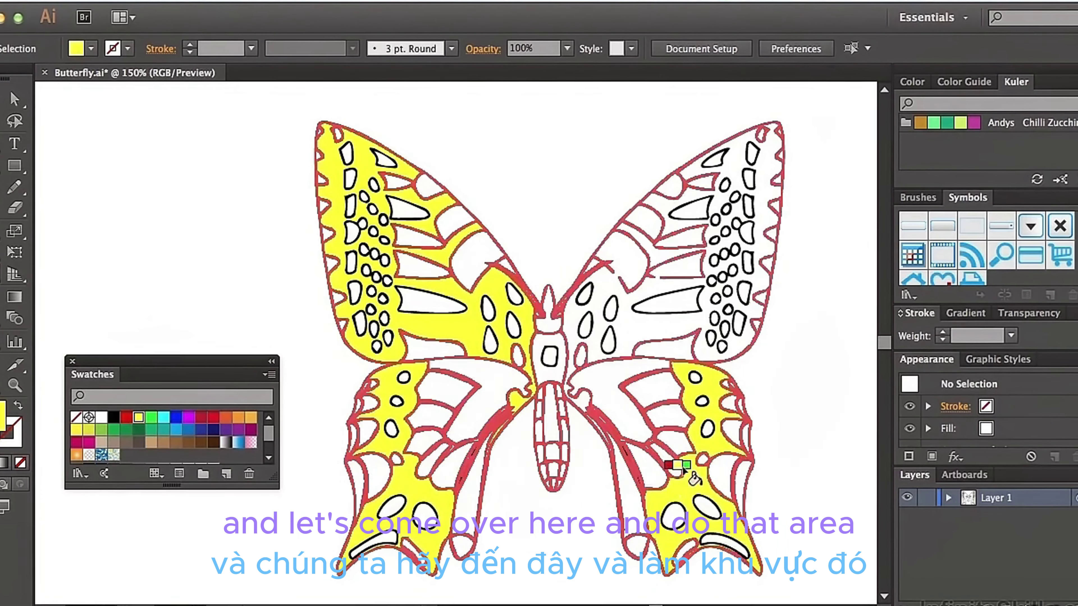
click(688, 319)
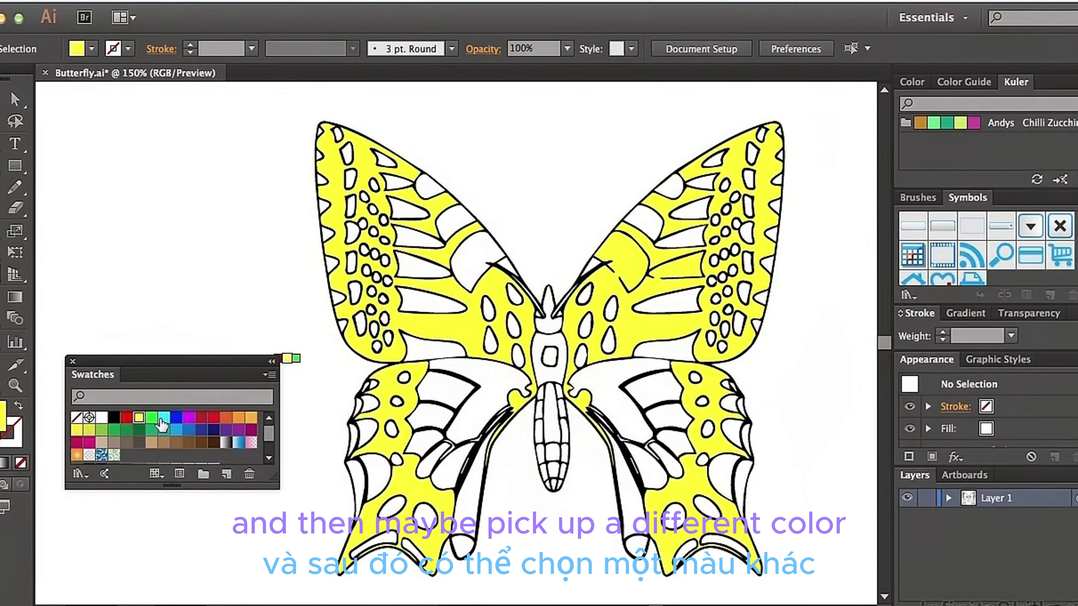
Fill the column of elongated cells in the left upper wing with bright green, from the lowest to the topmost.
click(151, 417)
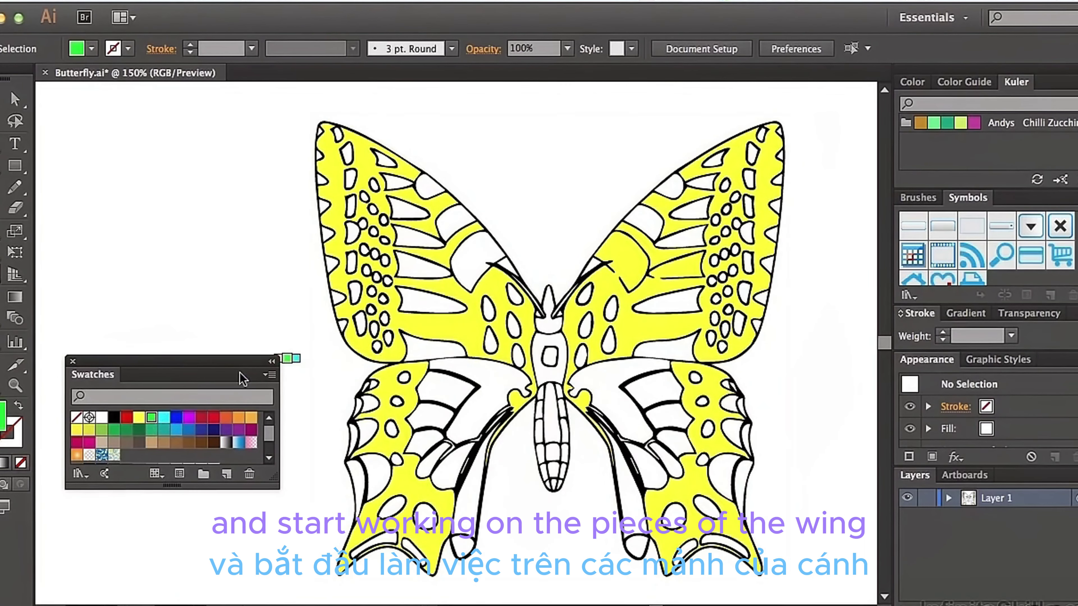
click(424, 352)
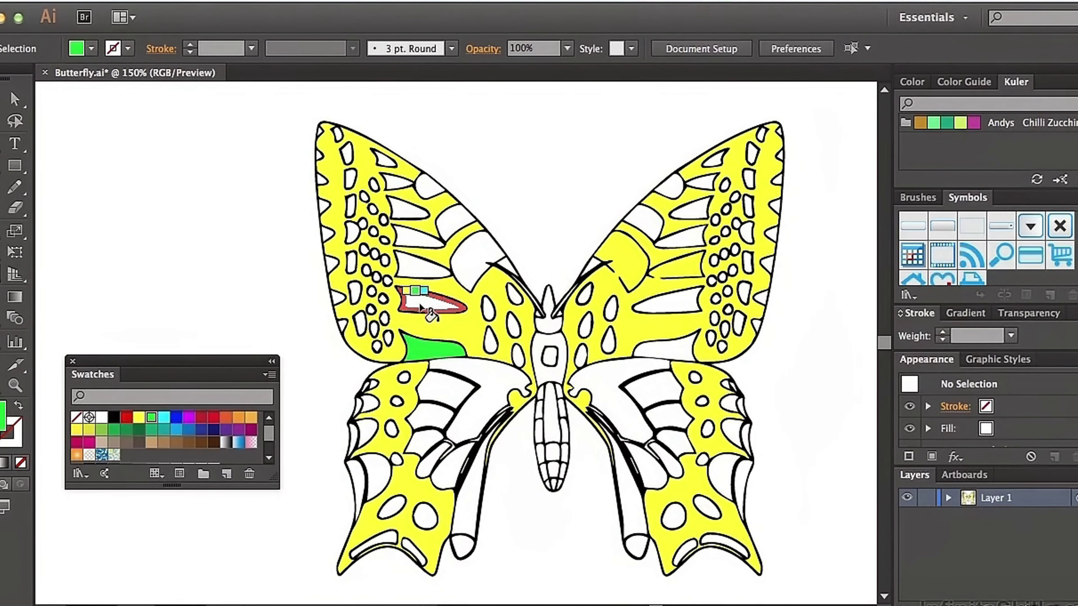
click(425, 296)
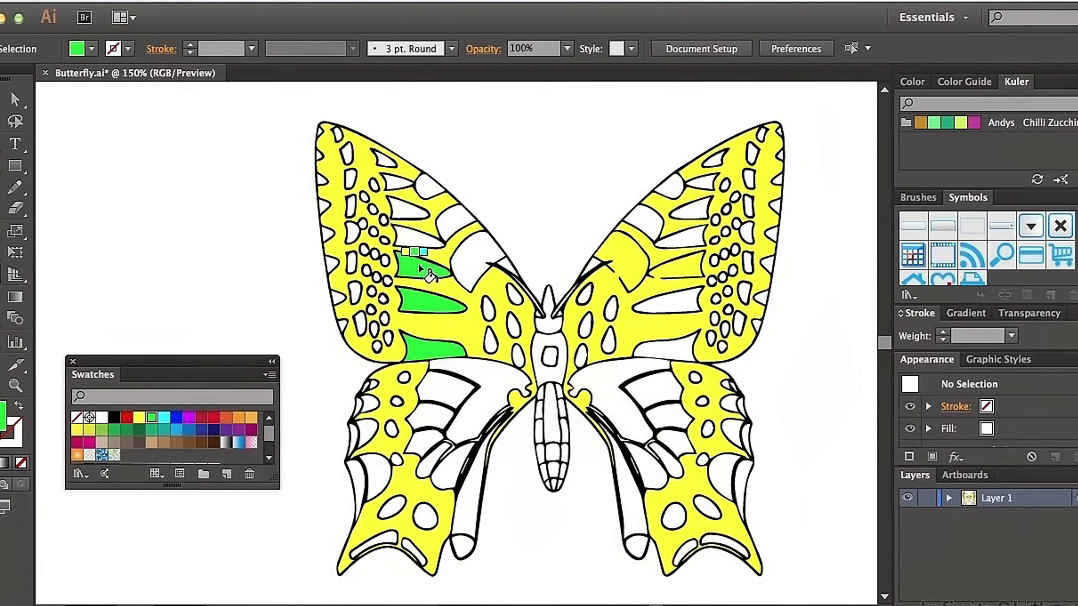
click(418, 235)
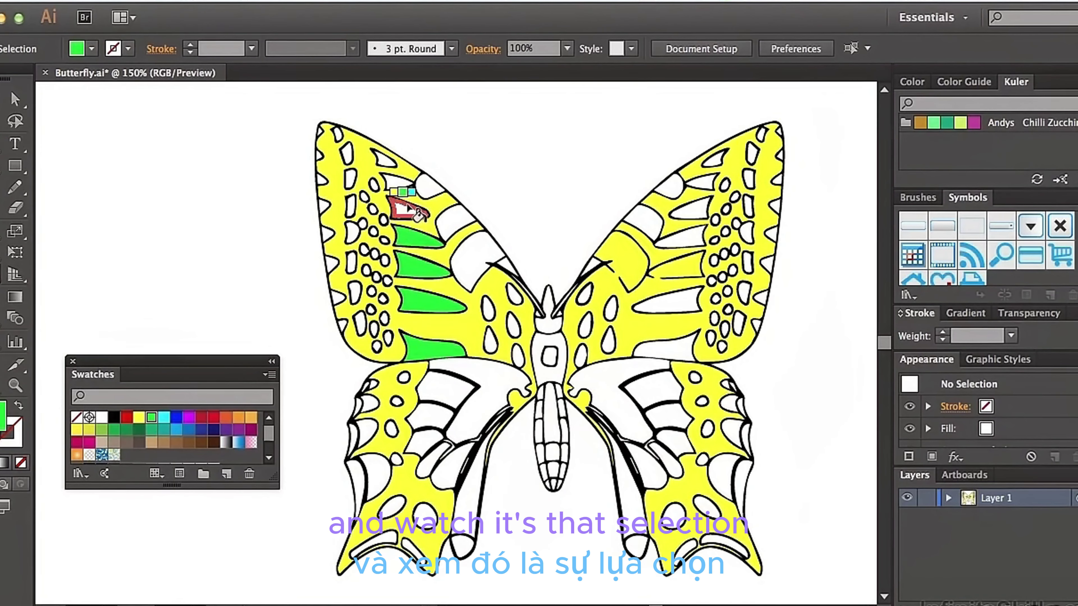
click(401, 208)
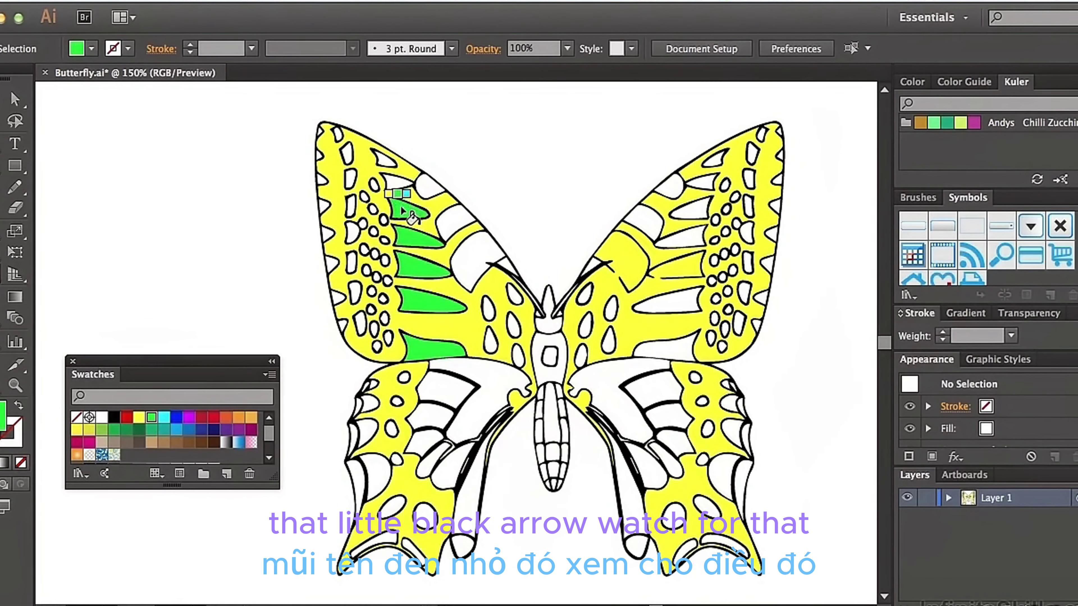
click(398, 185)
click(384, 161)
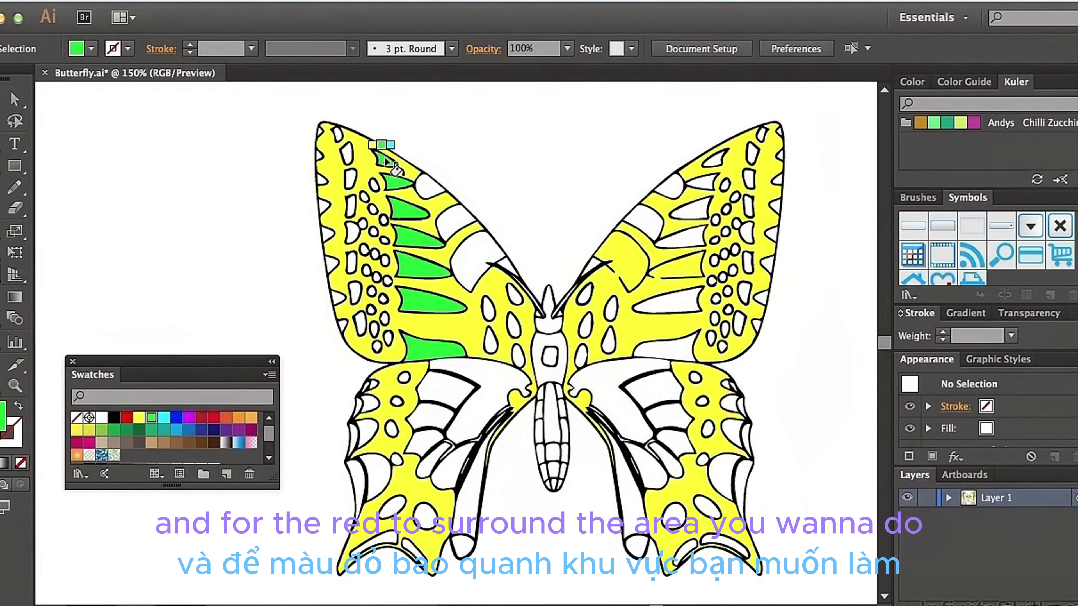
Fill the three larger cells along the inner edge of the left upper wing with blue.
click(176, 420)
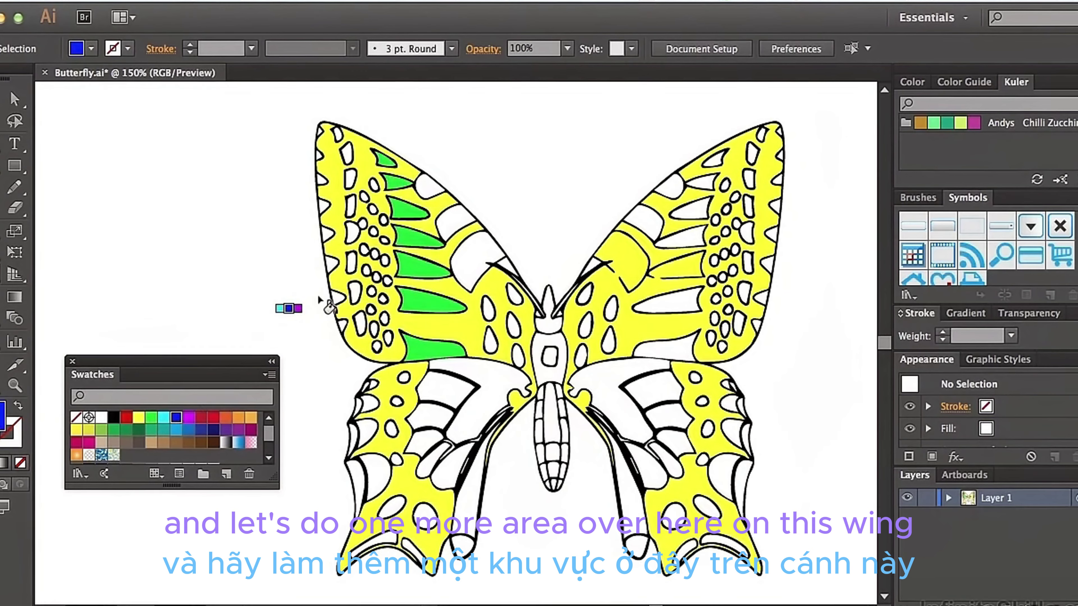
click(426, 187)
click(454, 221)
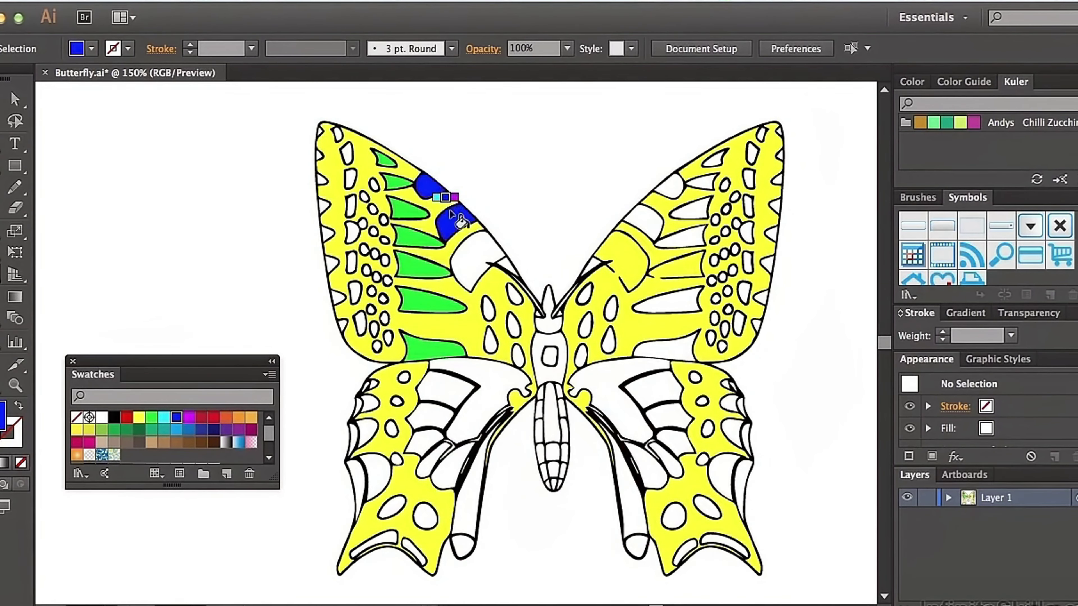
click(470, 255)
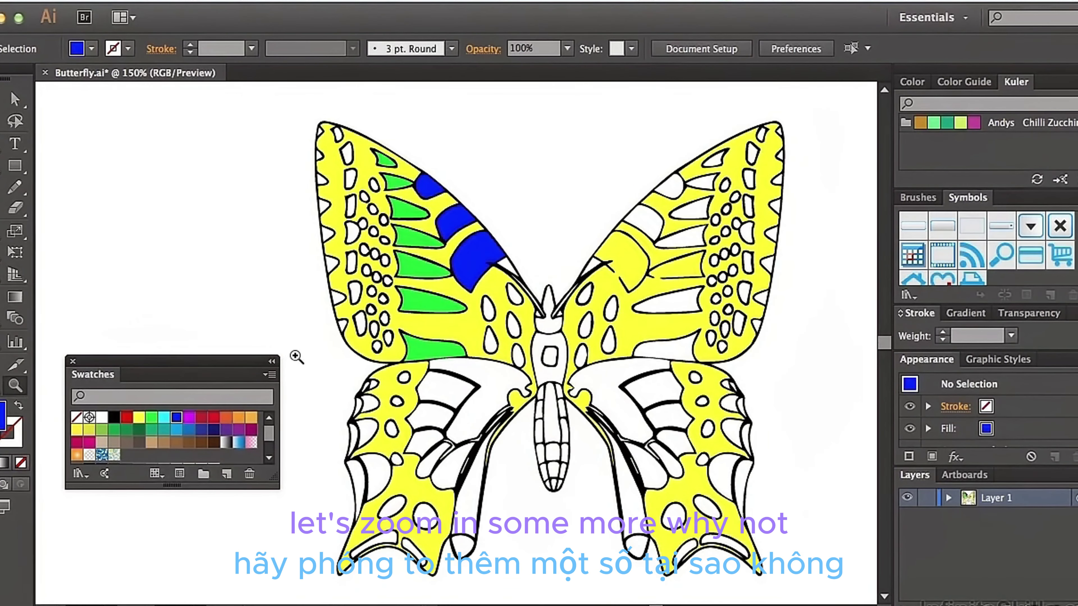
Select the butterfly's Live Paint group and turn on gap detection with paint stopping at Medium Gaps.
drag(477, 188, 818, 431)
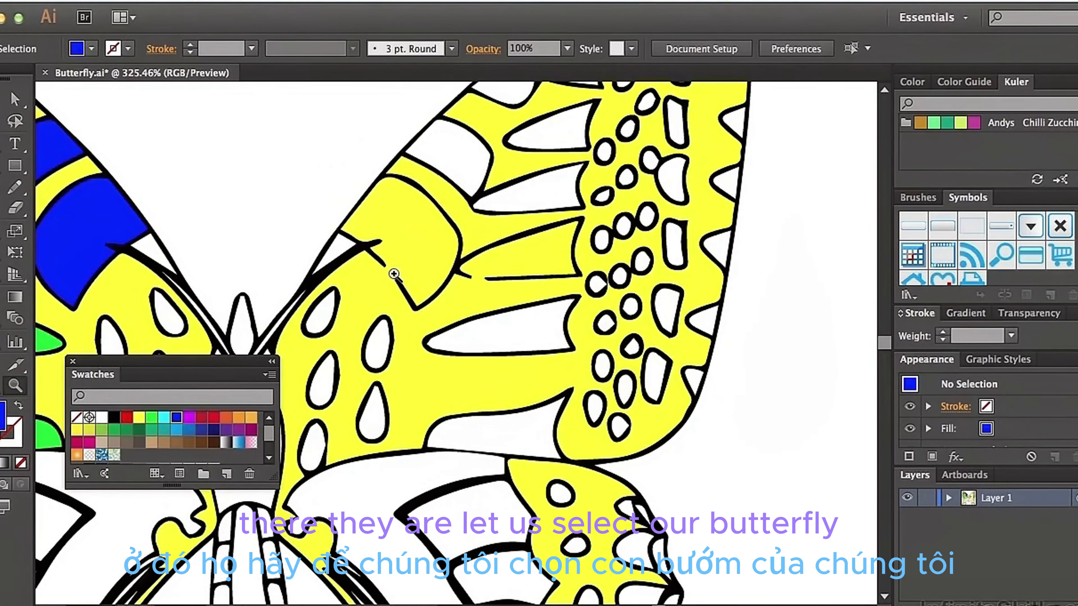
click(535, 365)
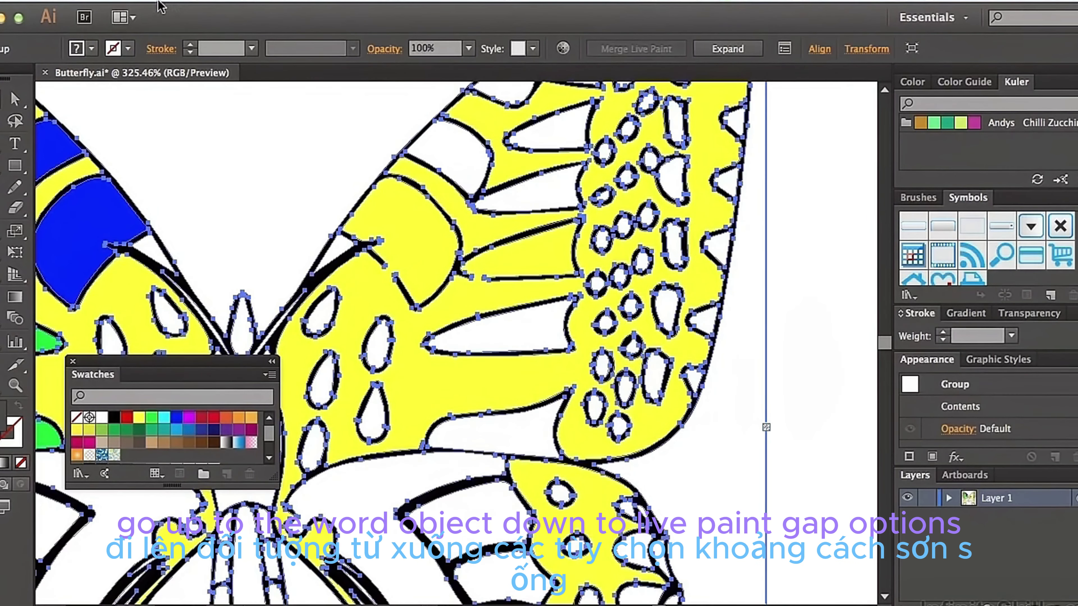
click(190, 1)
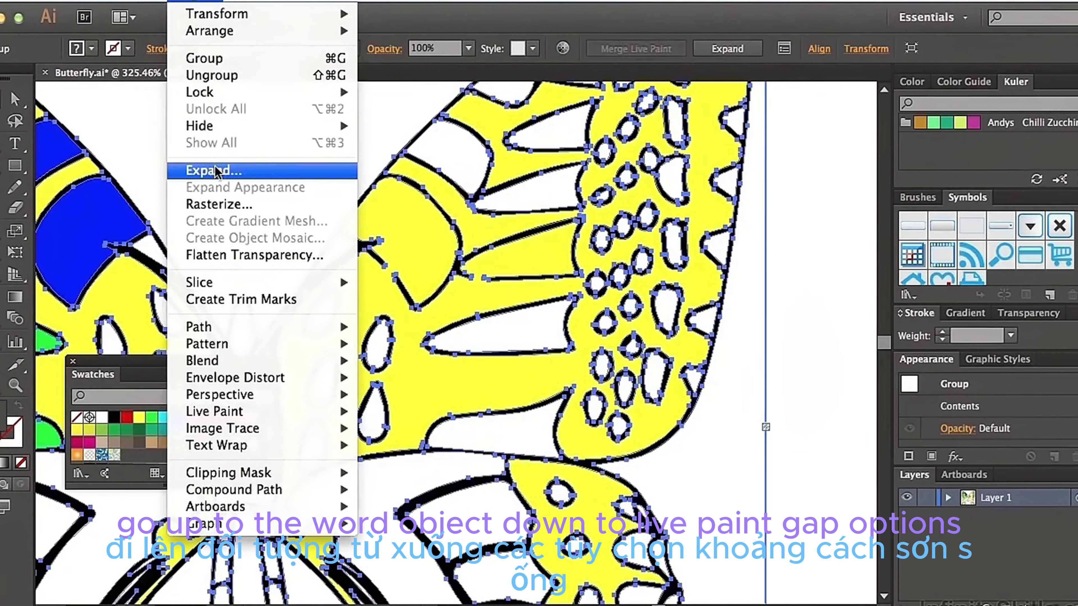
mouse_move(242, 412)
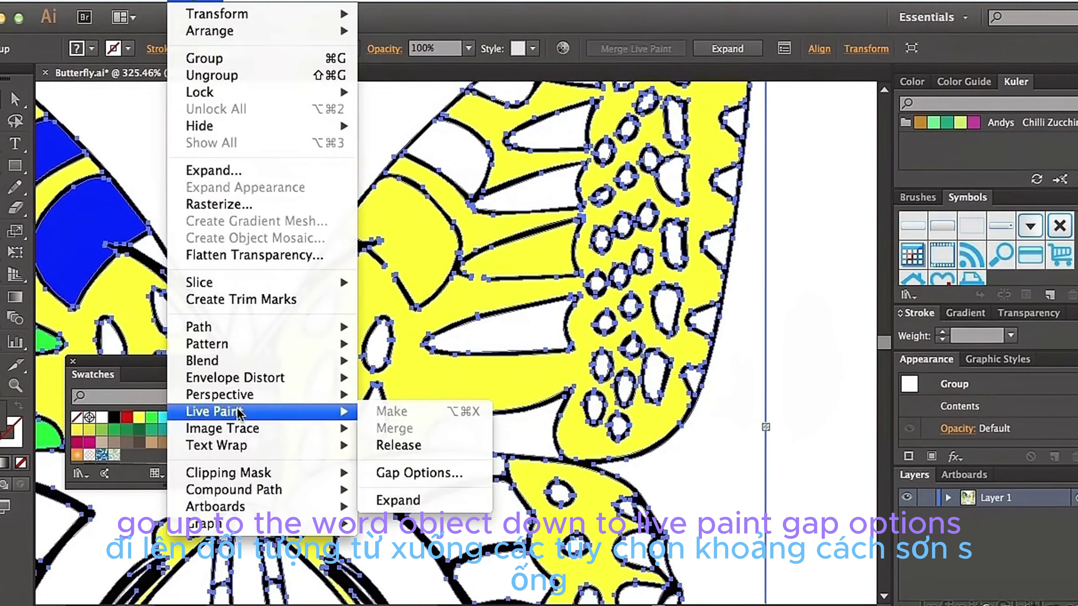
click(440, 474)
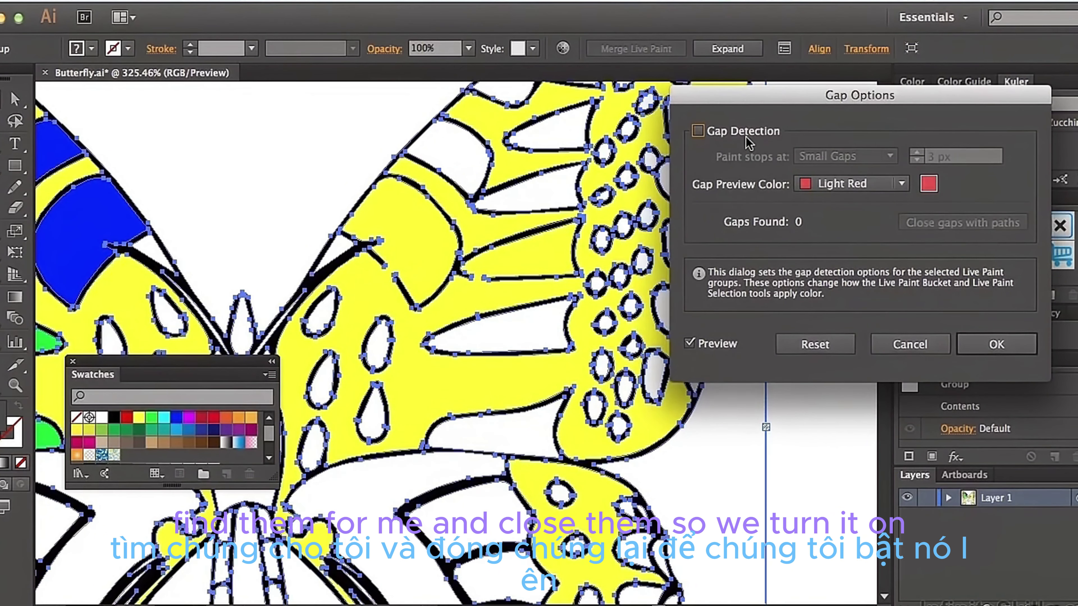
click(697, 131)
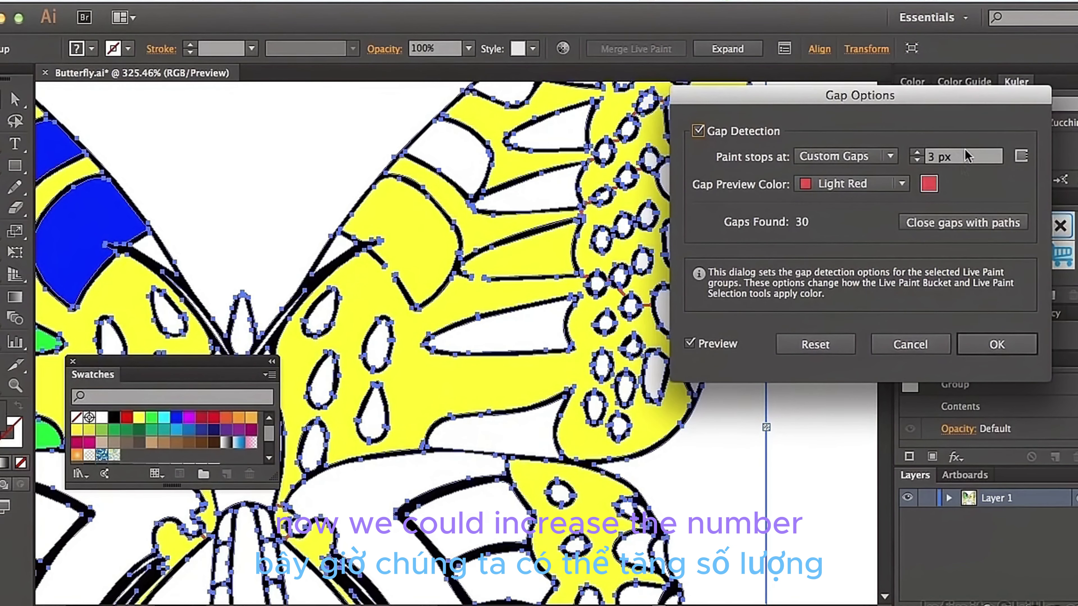
click(886, 157)
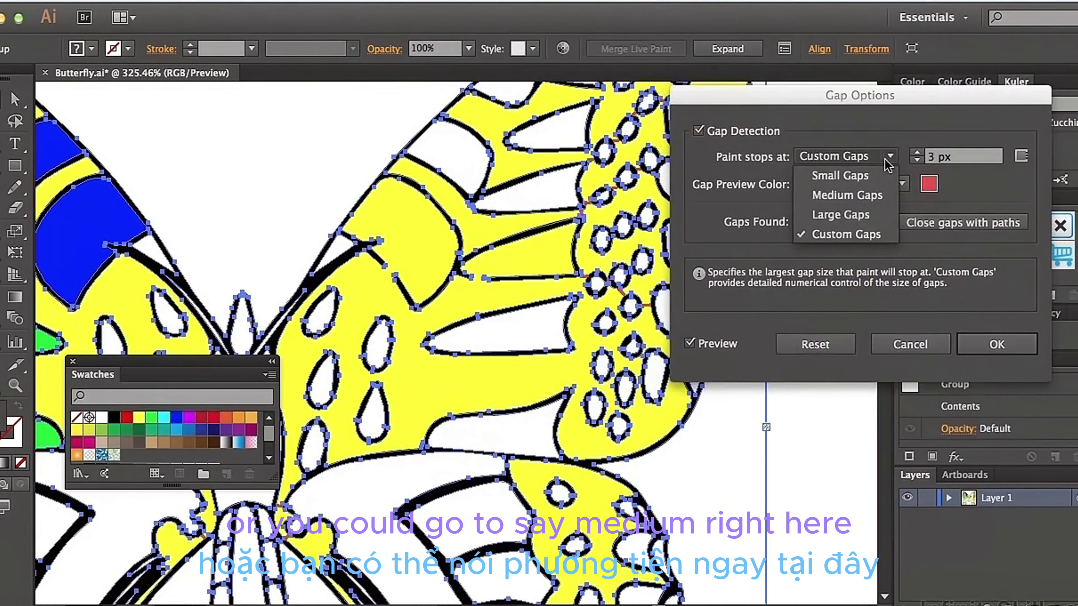
click(857, 196)
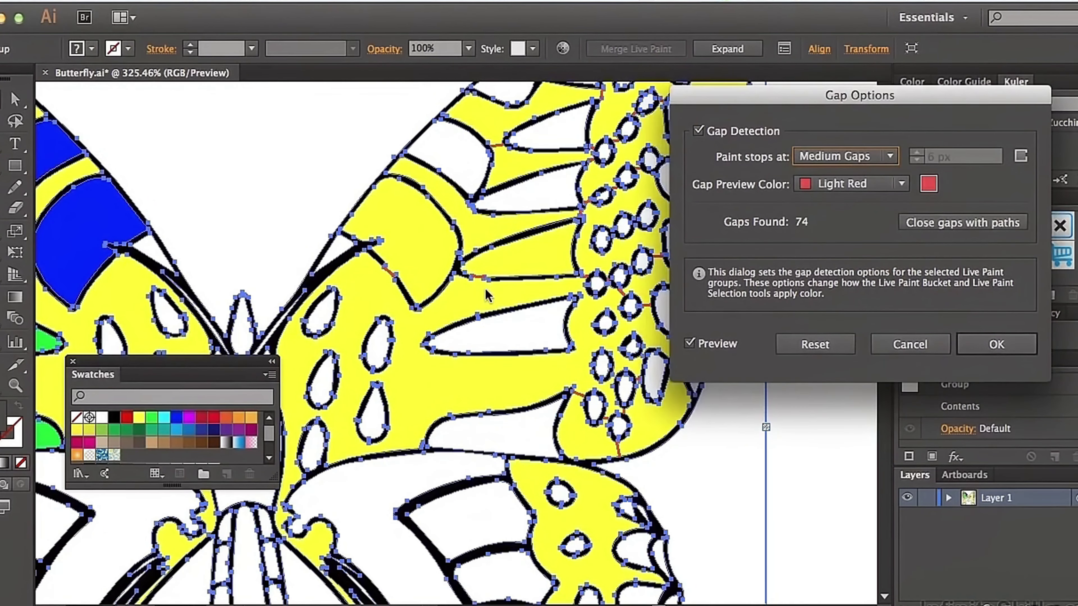
Compare the right upper wing with the gap preview off and on, and apply the gap options.
click(689, 346)
click(688, 344)
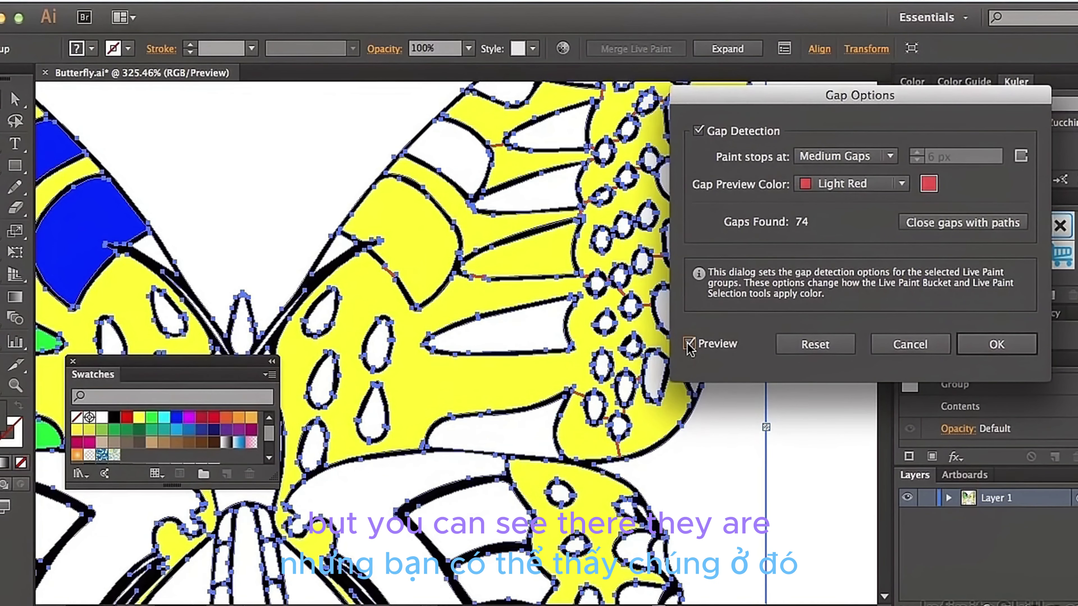
click(688, 344)
click(688, 344)
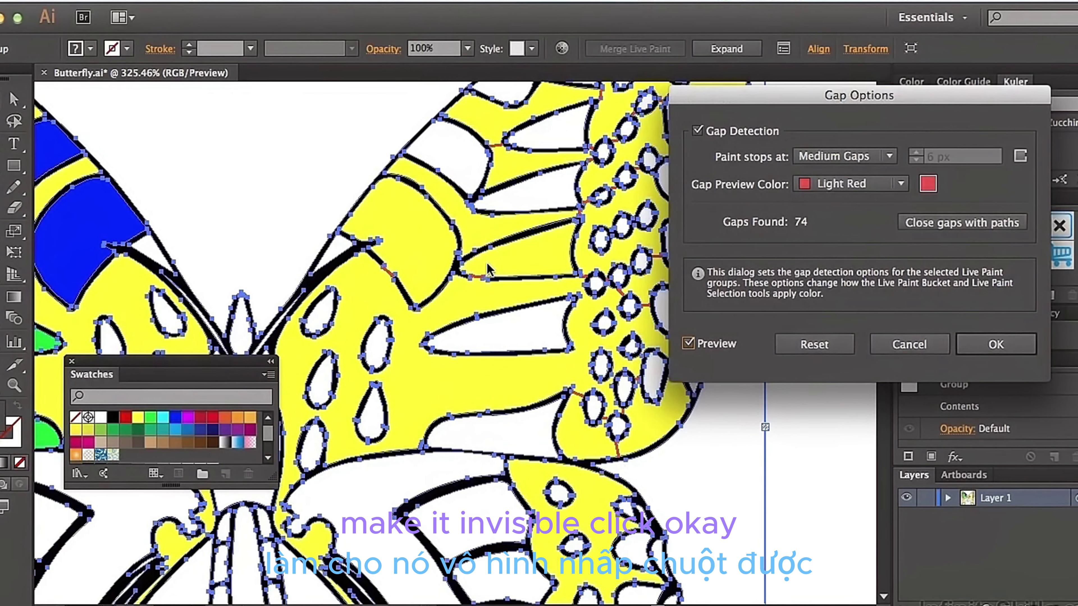
click(977, 346)
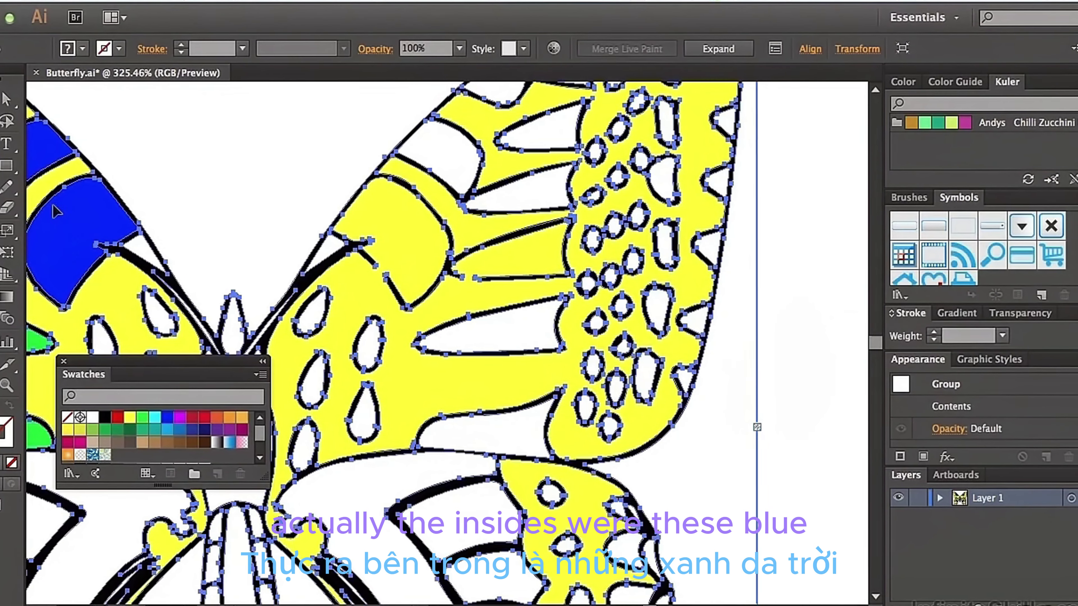
Sample the left upper wing's blue with Live Paint and fill the two matching lower inner-edge cells of the right upper wing.
key(k)
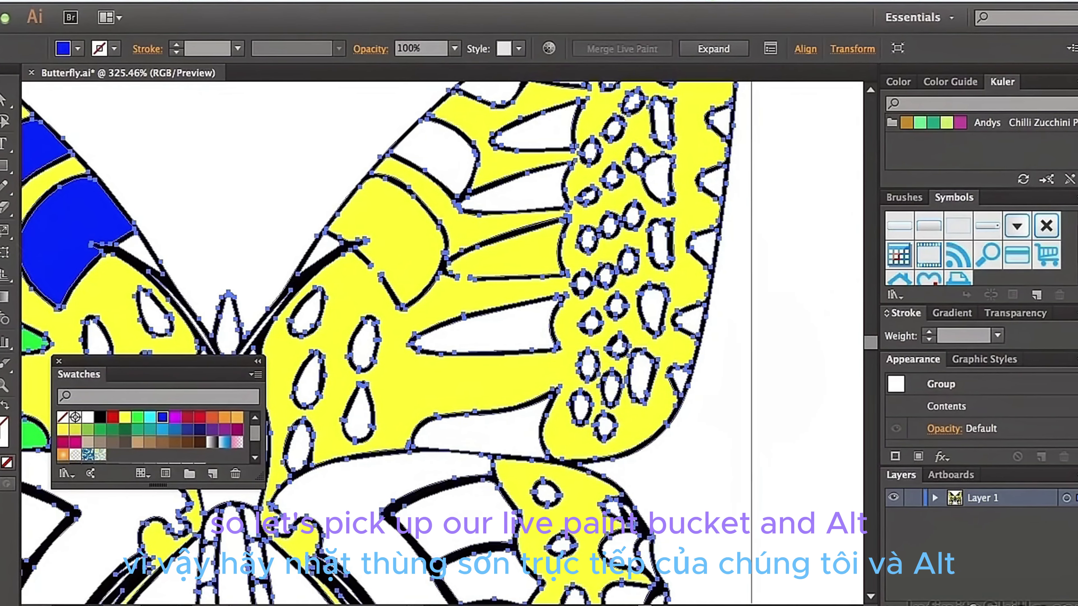
alt+click(71, 222)
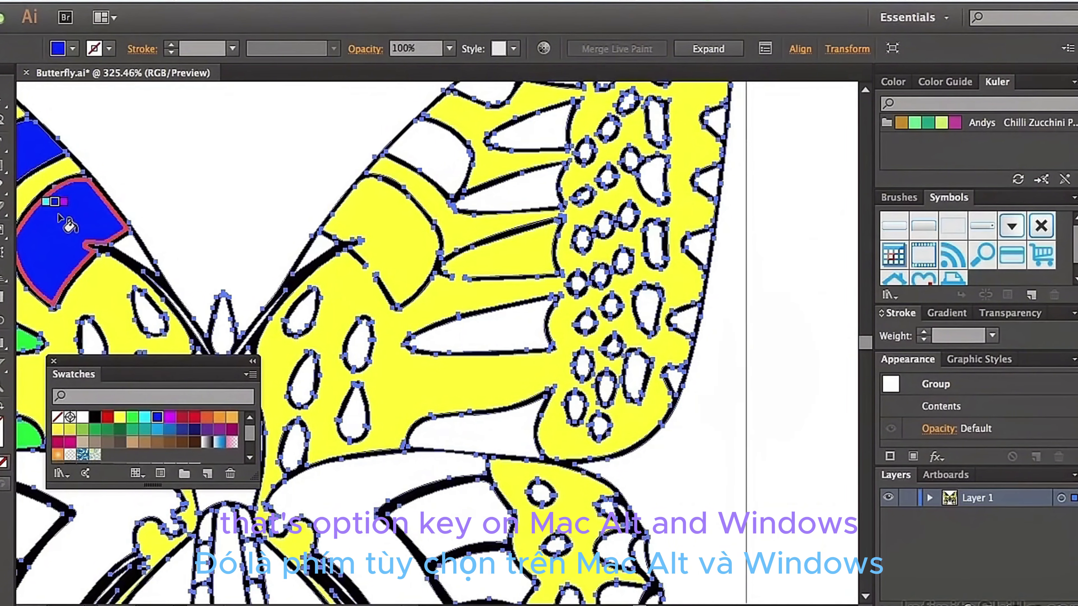
alt+click(60, 214)
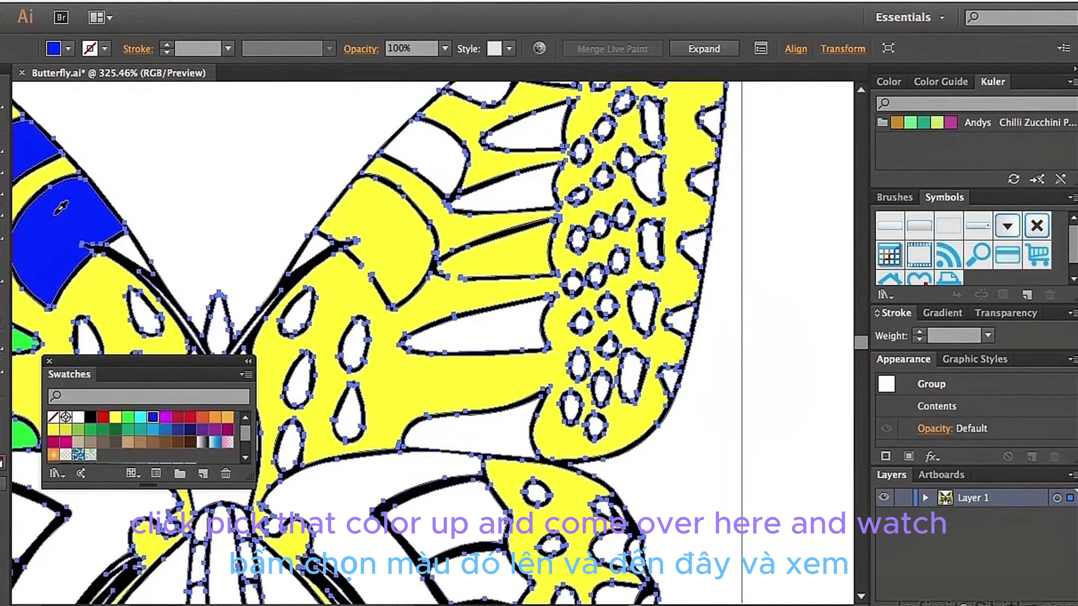
click(395, 237)
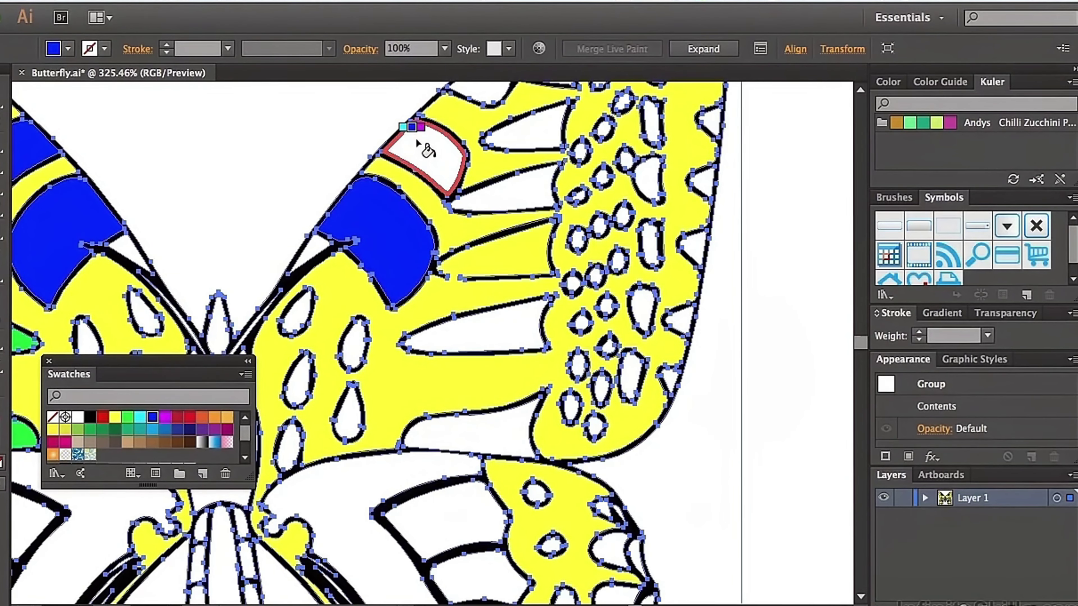
click(418, 144)
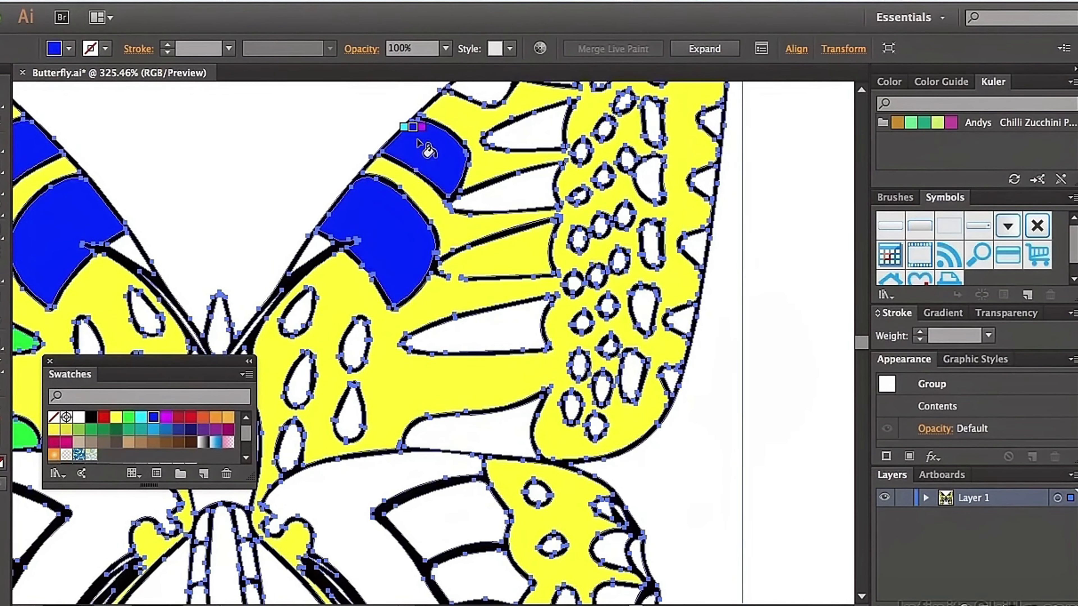
Sample the left upper wing's bright green and fill the three lowest elongated cells of the right upper wing.
scroll(230, 263, left, 10)
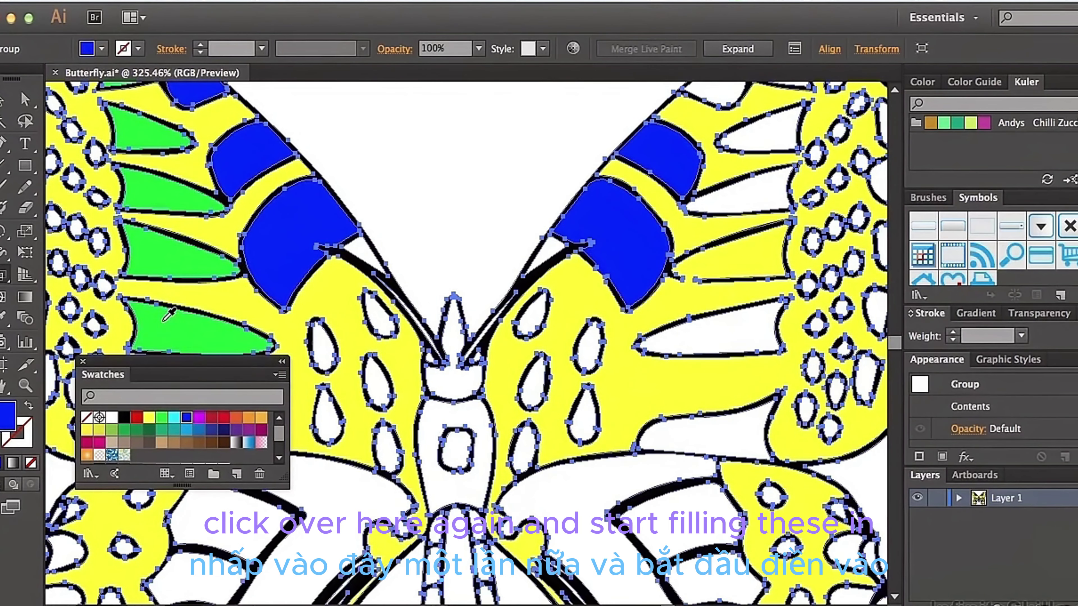
alt+click(170, 315)
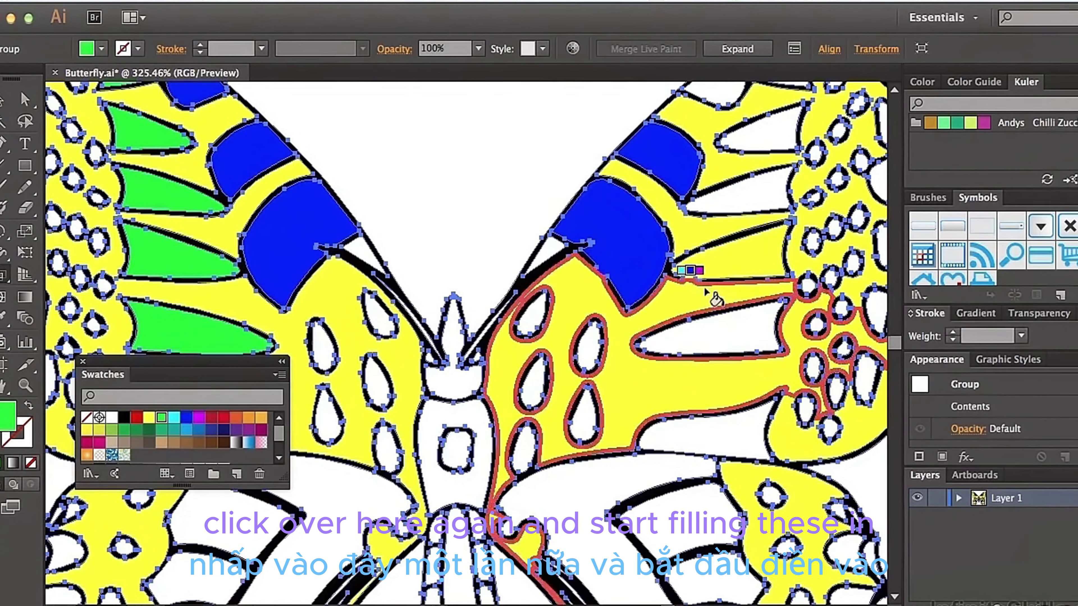
click(731, 423)
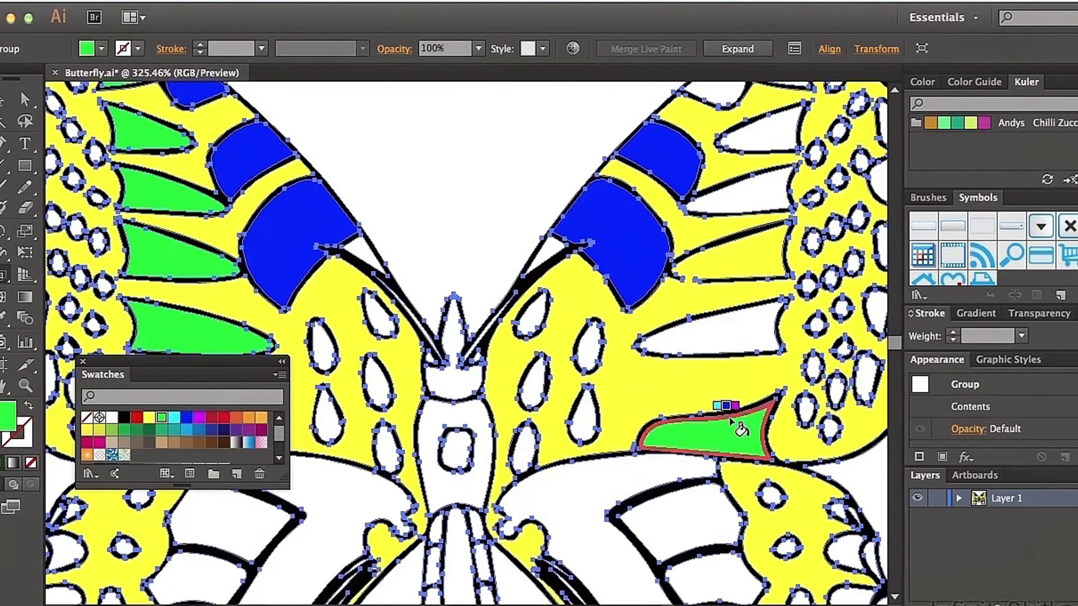
click(726, 319)
click(726, 249)
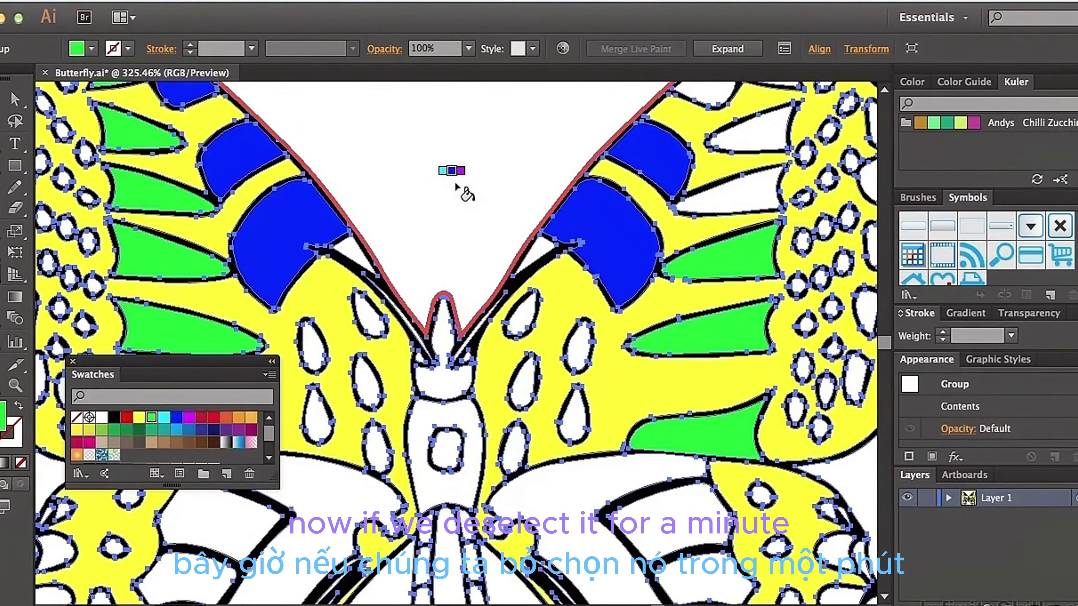
Zoom out to 200% to show both upper wings and deselect the butterfly artwork.
key(super+minus)
key(super+minus)
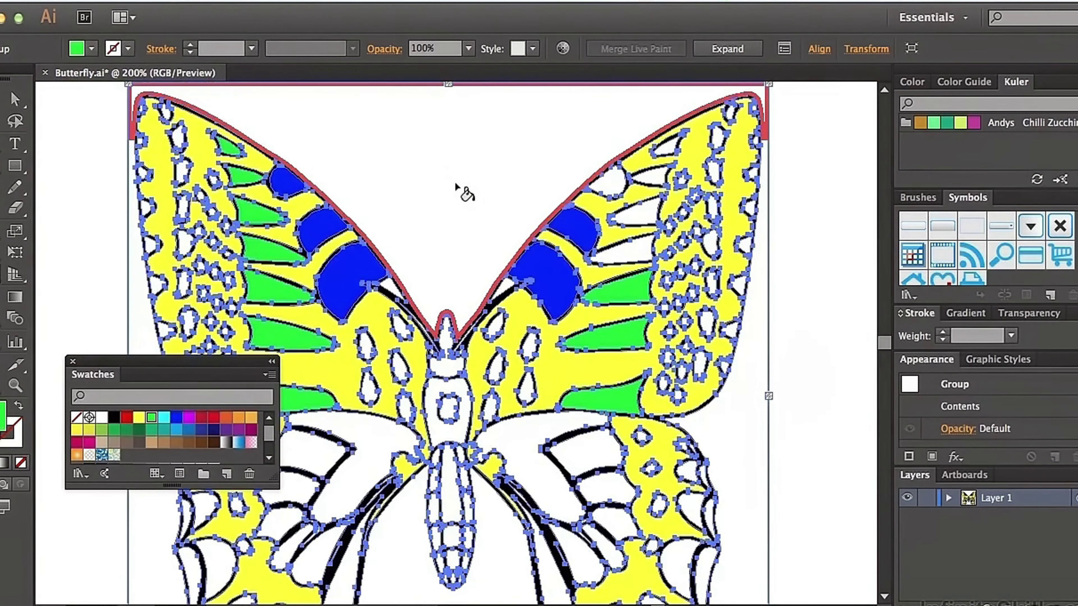
key(super+shift+a)
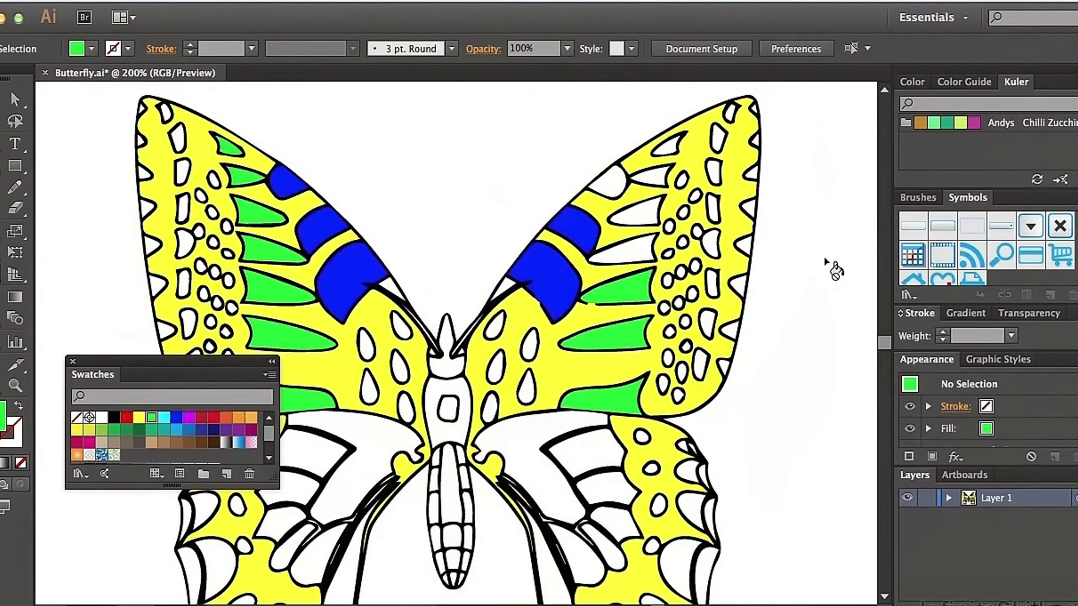